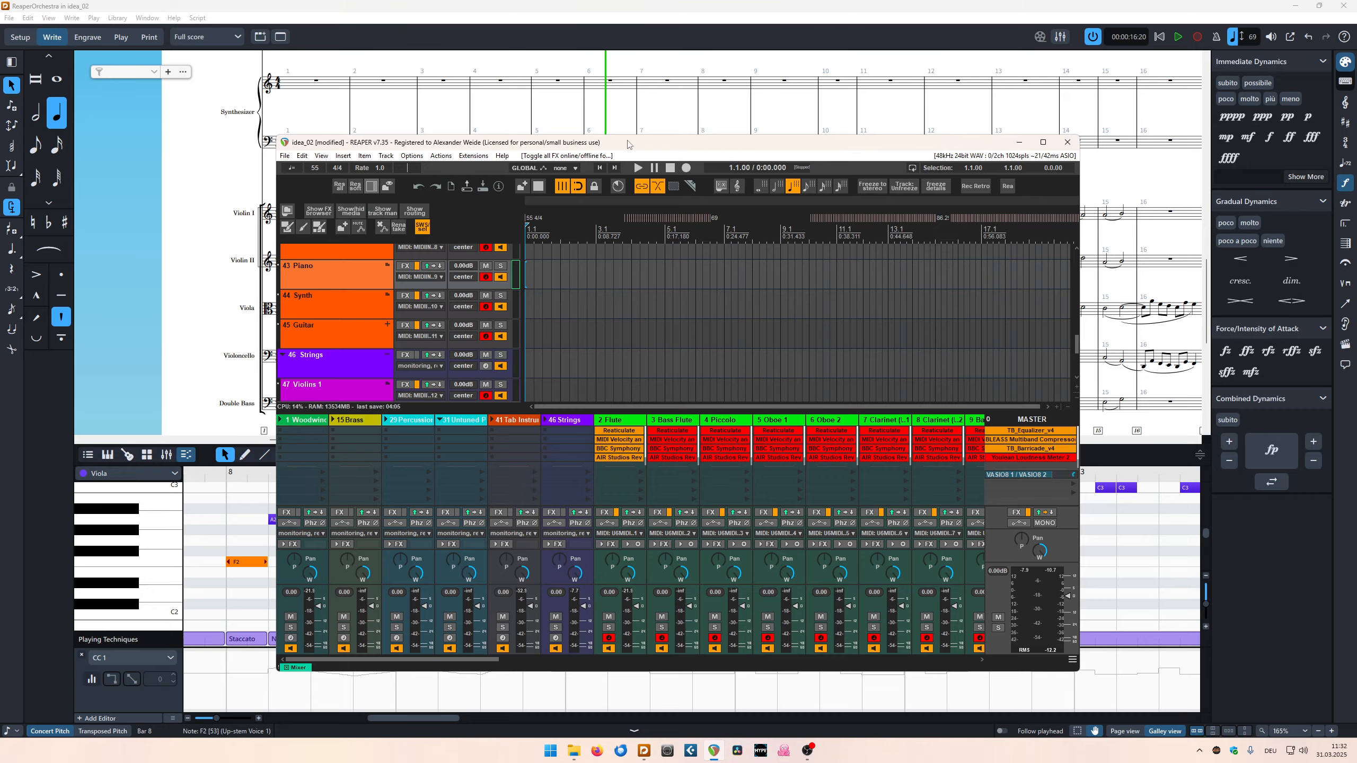
- Maximize the REAPER window and inspect the AIR Studios Reverb plug-in on the Flute track
{"action": "double_click", "coordinate": [628, 144]}
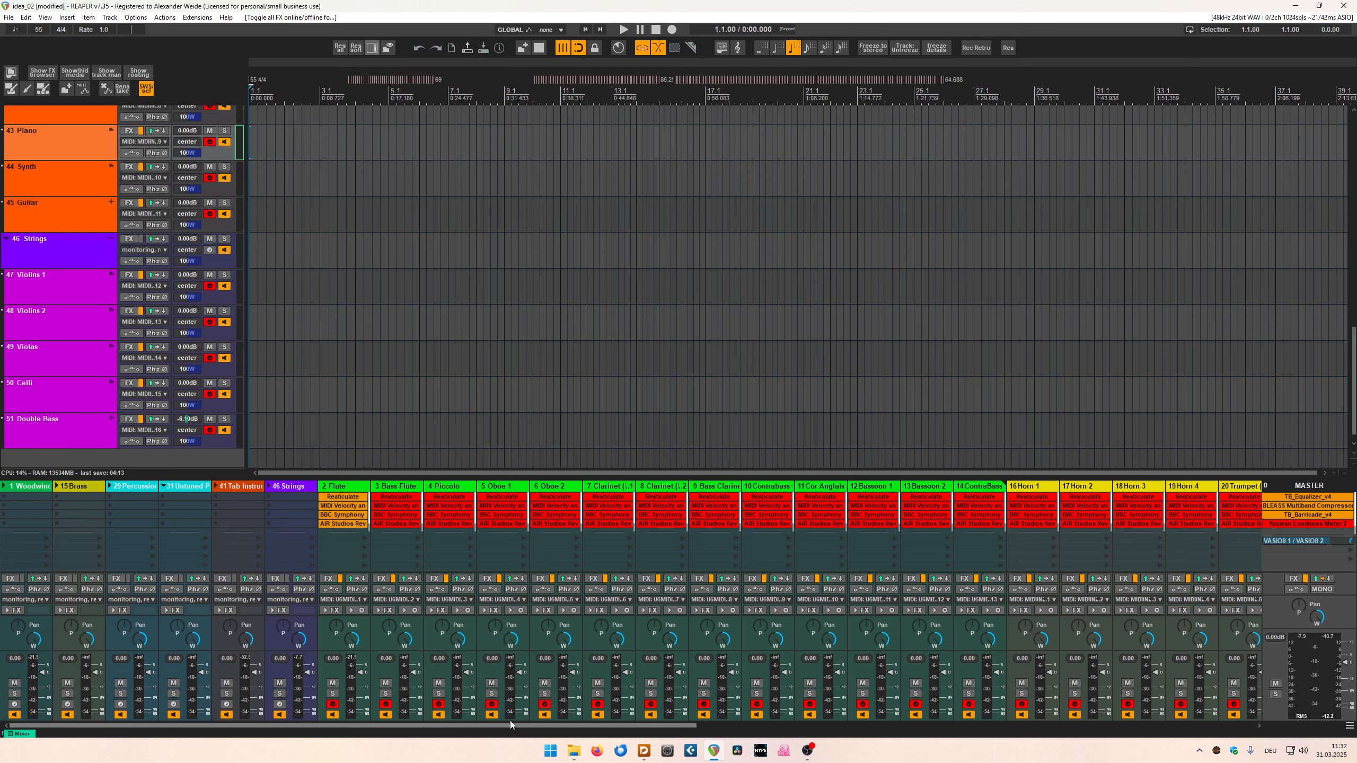
{"action": "left_click_drag", "start_coordinate": [510, 723], "coordinate": [74, 742]}
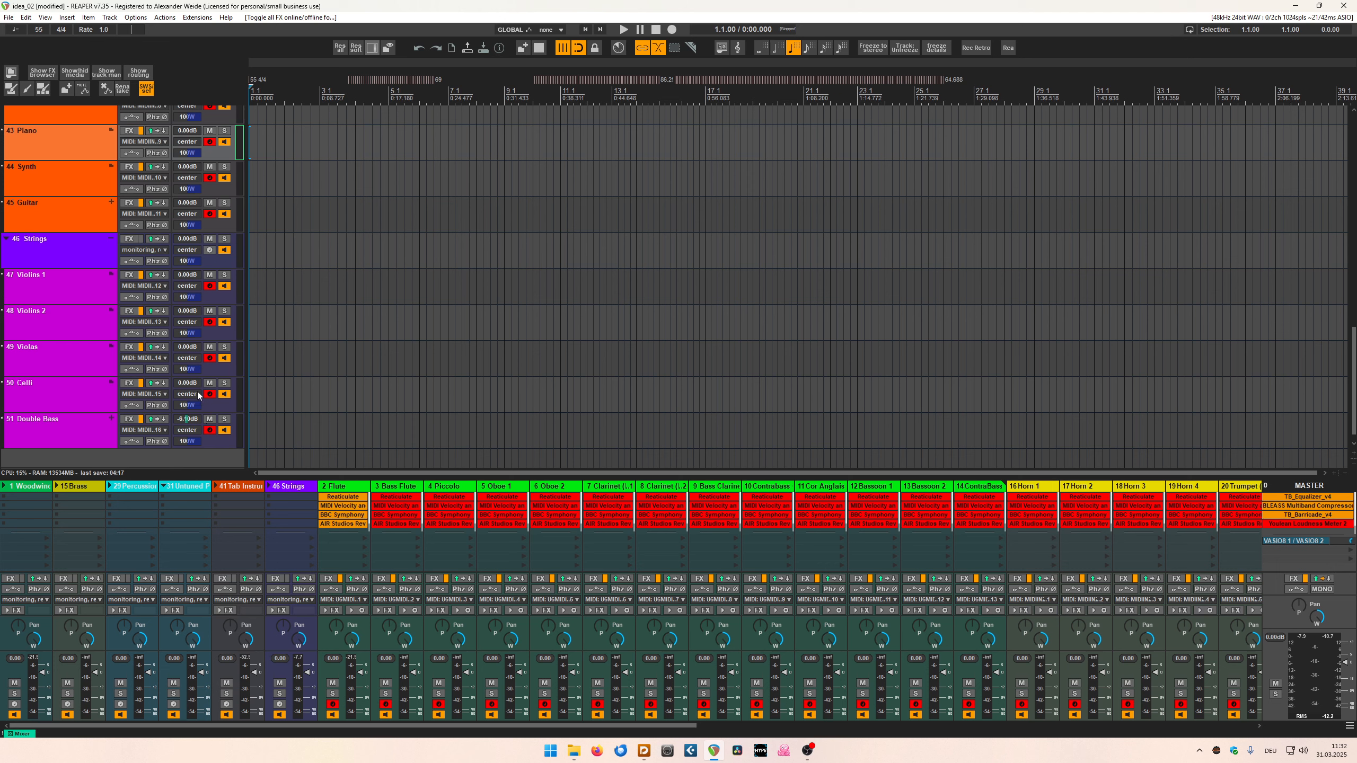
{"action": "left_click", "coordinate": [342, 524]}
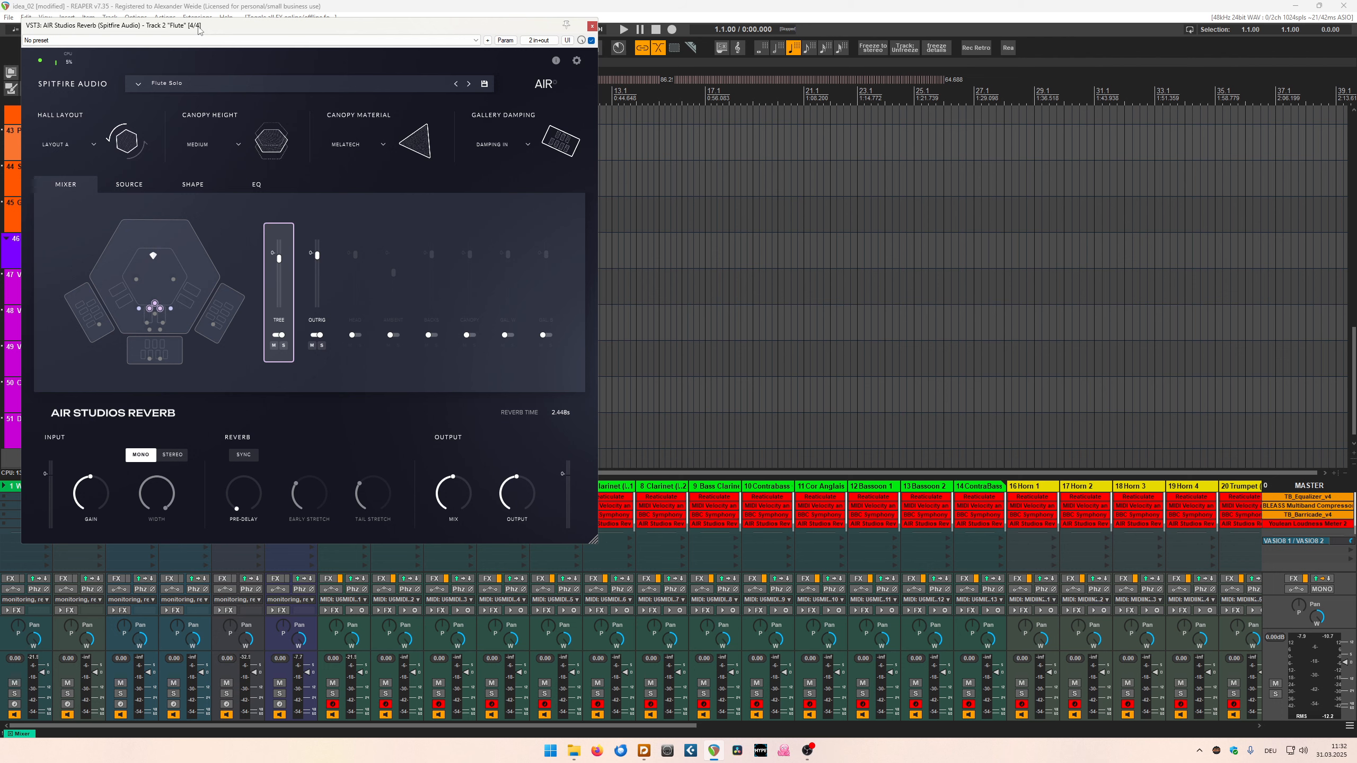
{"action": "left_click_drag", "start_coordinate": [198, 30], "coordinate": [776, 125]}
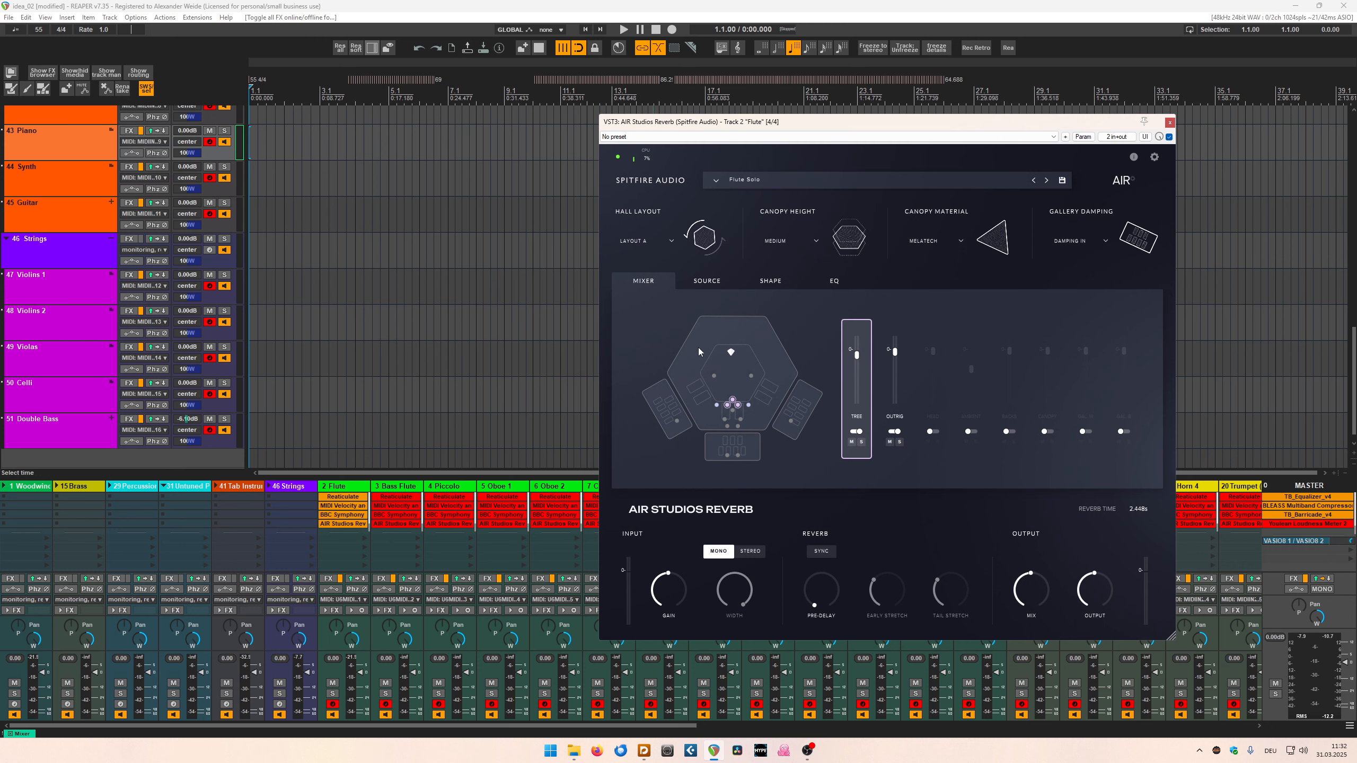
{"action": "left_click_drag", "start_coordinate": [683, 128], "coordinate": [634, 126]}
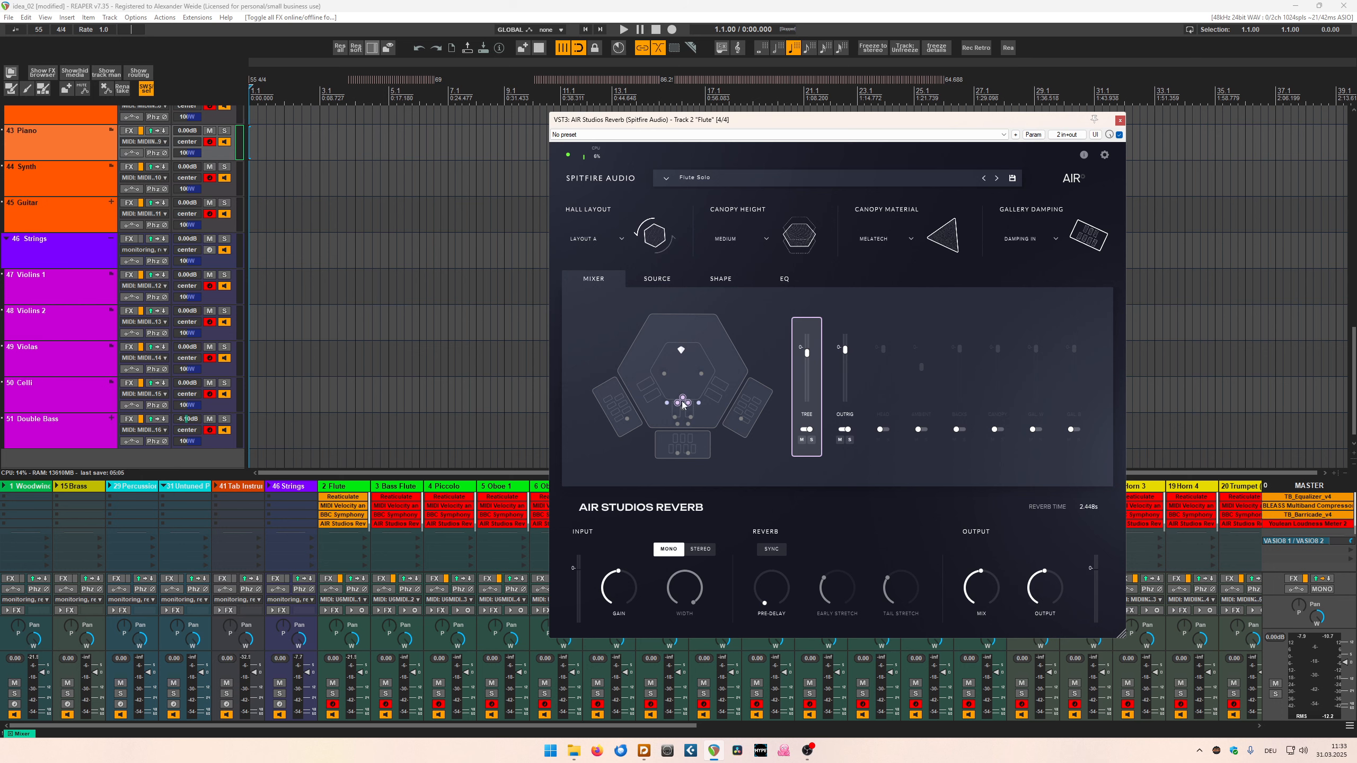
{"action": "left_click_drag", "start_coordinate": [669, 120], "coordinate": [586, 112]}
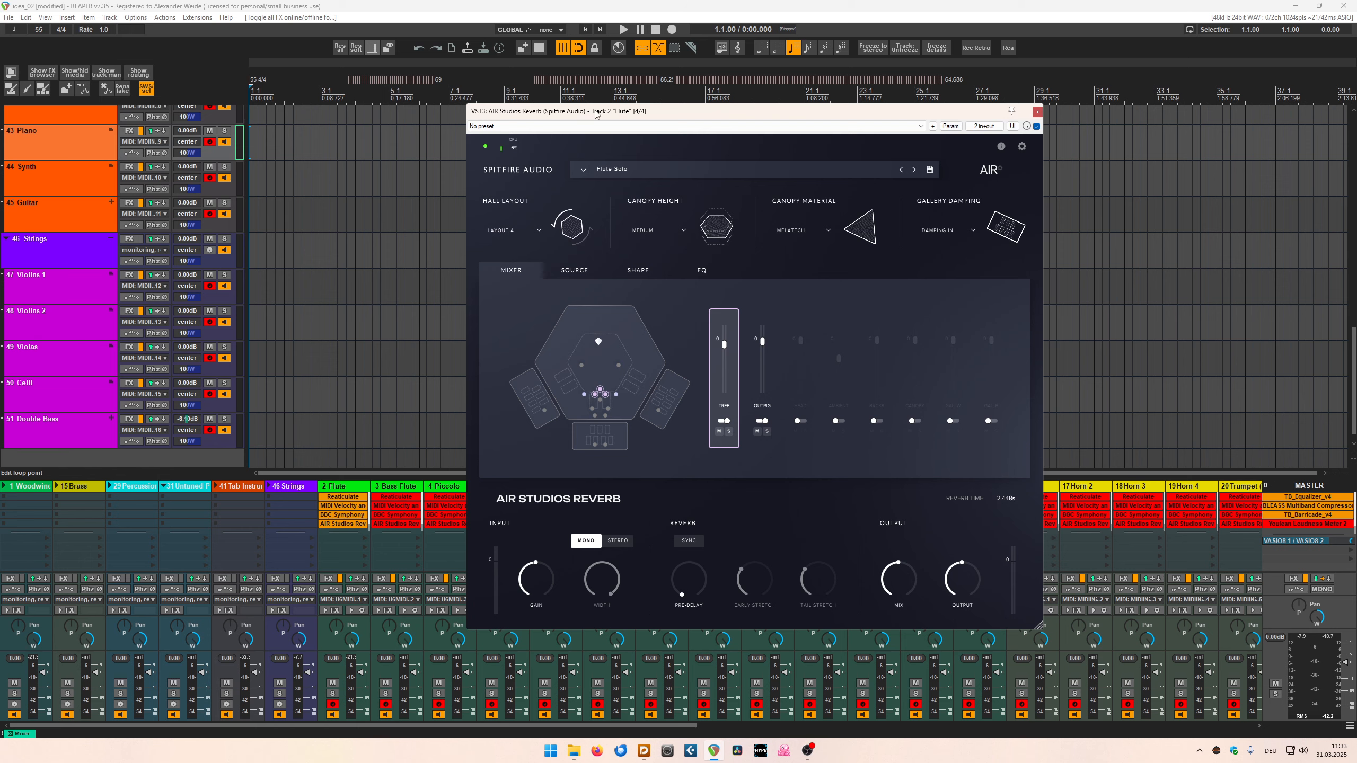
{"action": "left_click_drag", "start_coordinate": [596, 114], "coordinate": [798, 105]}
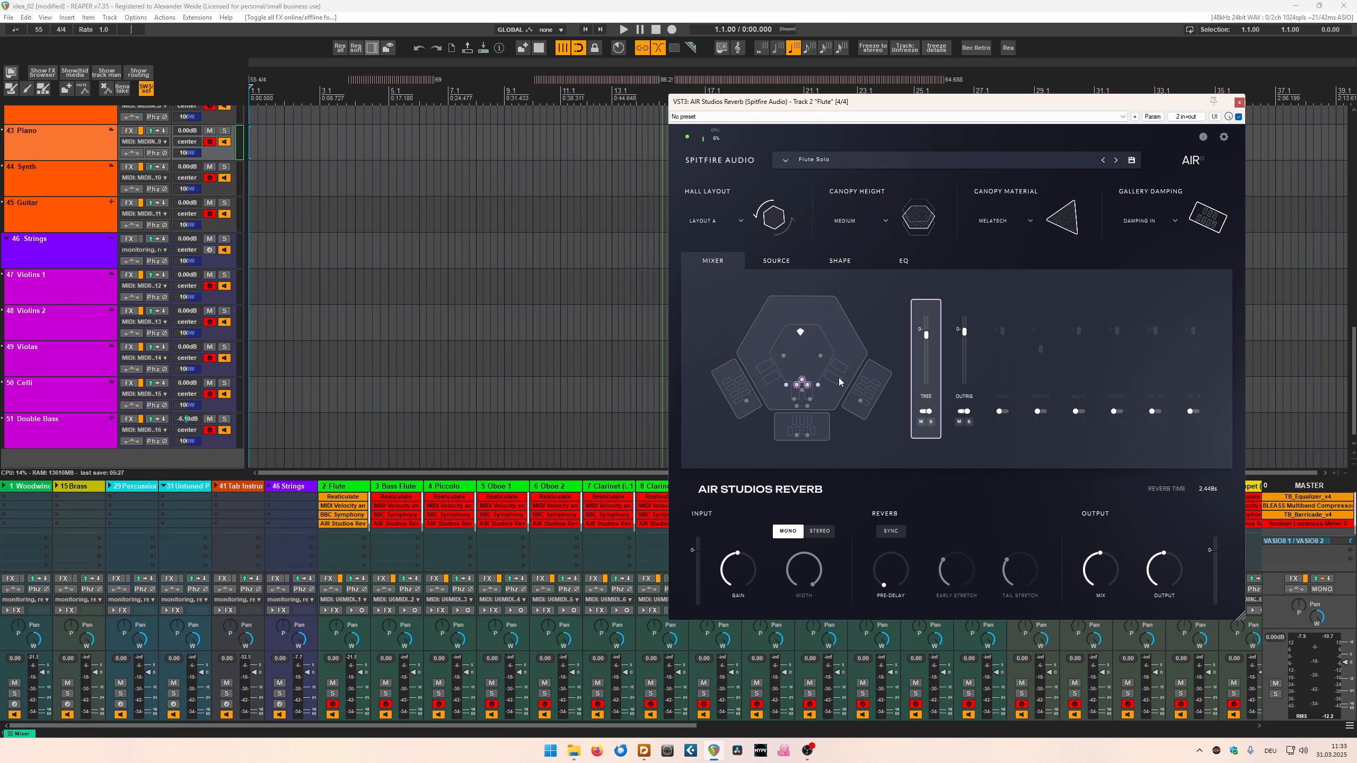
{"action": "left_click", "coordinate": [1239, 102]}
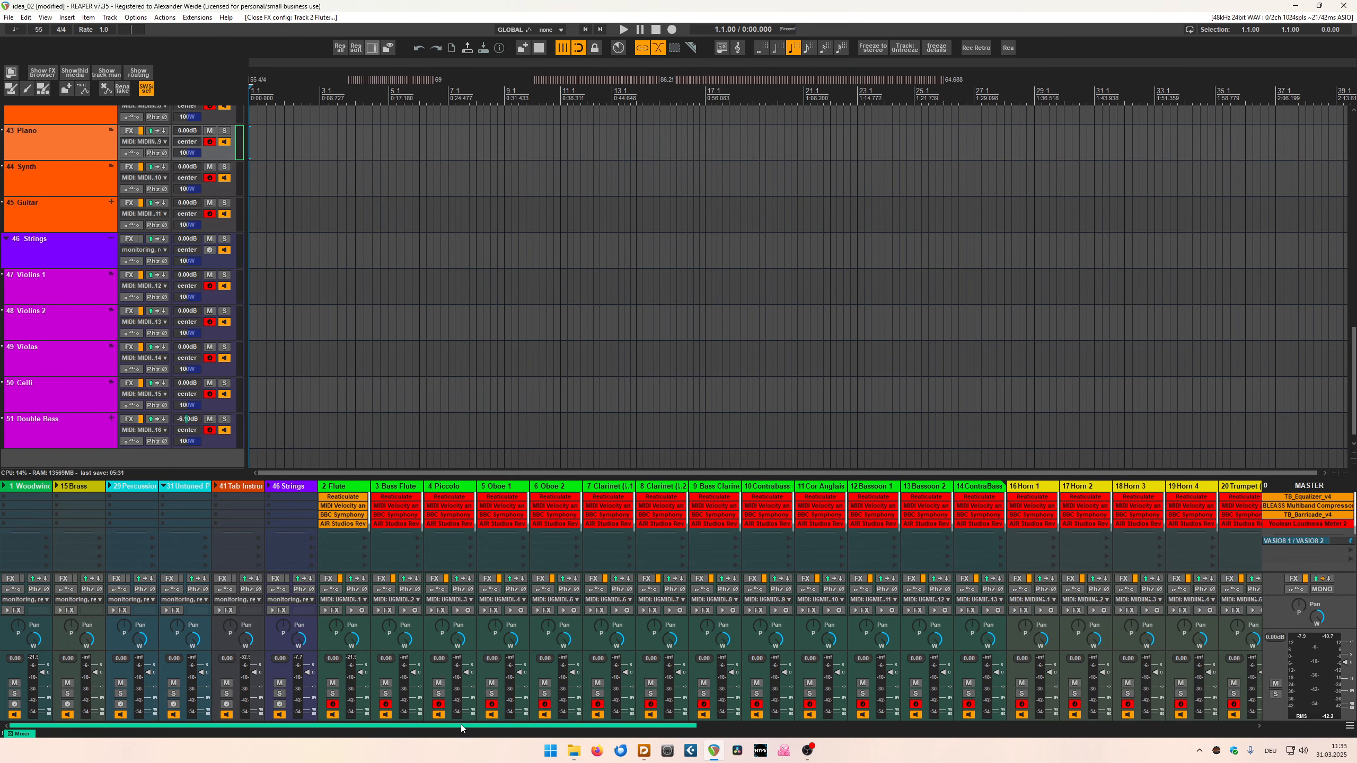
- Look through the mixer channels from the woodwinds to the strings and check the routing matrix
{"action": "left_click_drag", "start_coordinate": [460, 725], "coordinate": [488, 731]}
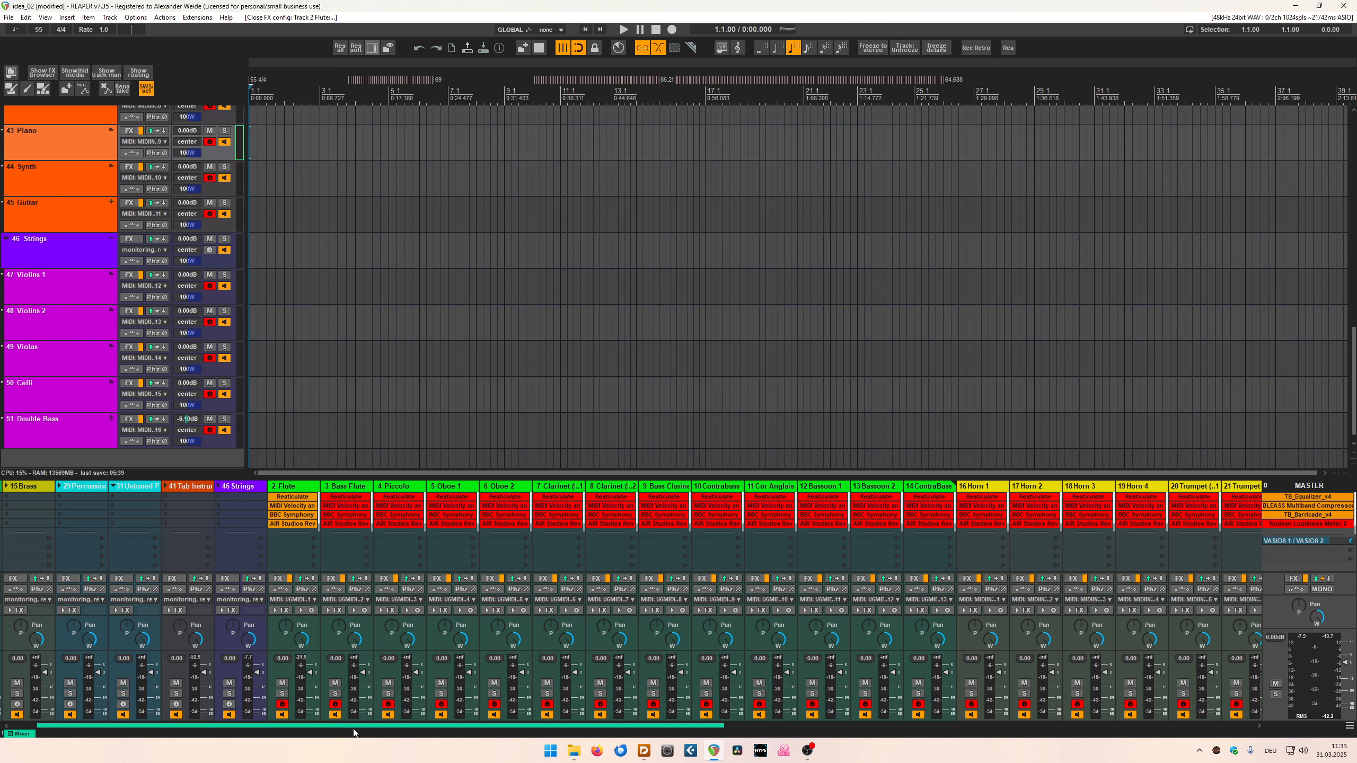
{"action": "mouse_move", "coordinate": [353, 727]}
{"action": "left_mouse_down"}
{"action": "mouse_move", "coordinate": [412, 728]}
{"action": "mouse_move", "coordinate": [330, 730]}
{"action": "left_mouse_up"}
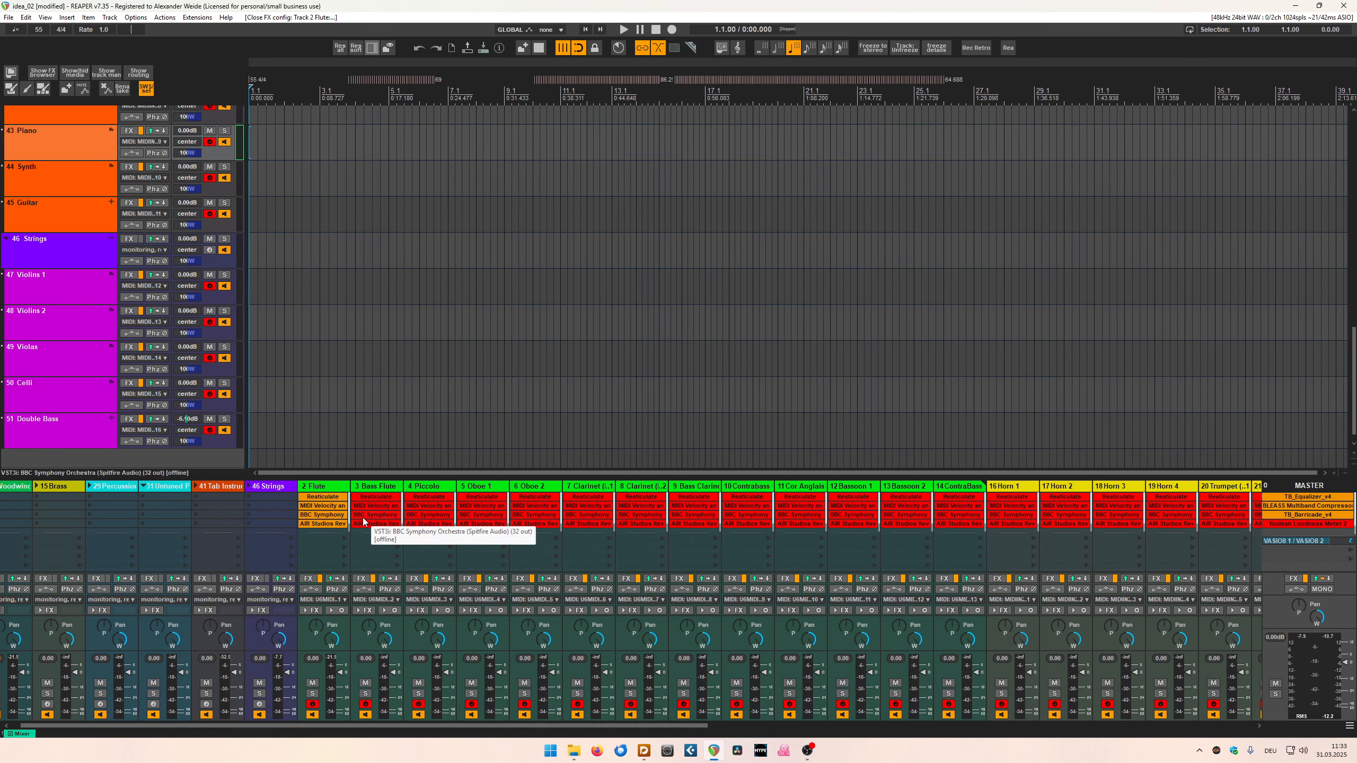
{"action": "left_click_drag", "start_coordinate": [379, 725], "coordinate": [950, 727]}
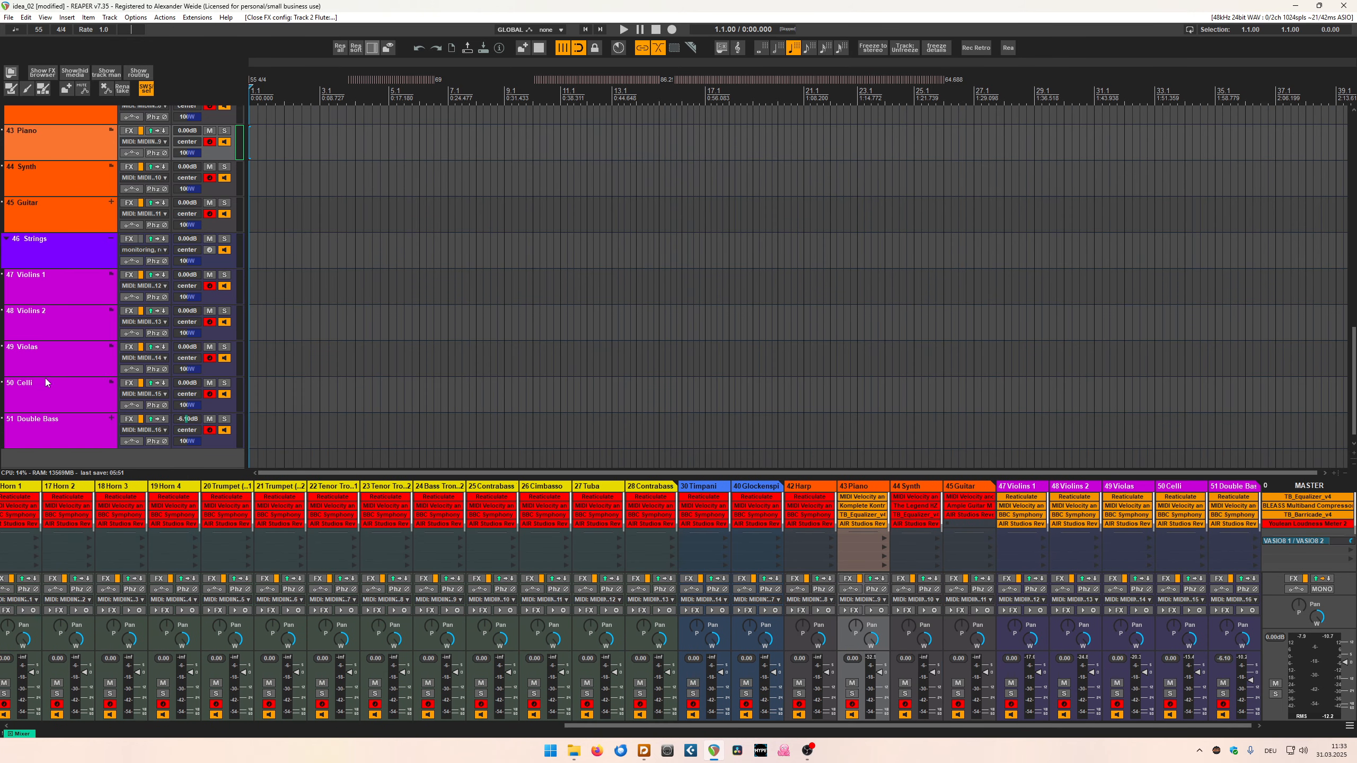
{"action": "scroll", "coordinate": [29, 242], "scroll_direction": "up", "scroll_amount": 3}
{"action": "scroll", "coordinate": [30, 242], "scroll_direction": "down", "scroll_amount": 3}
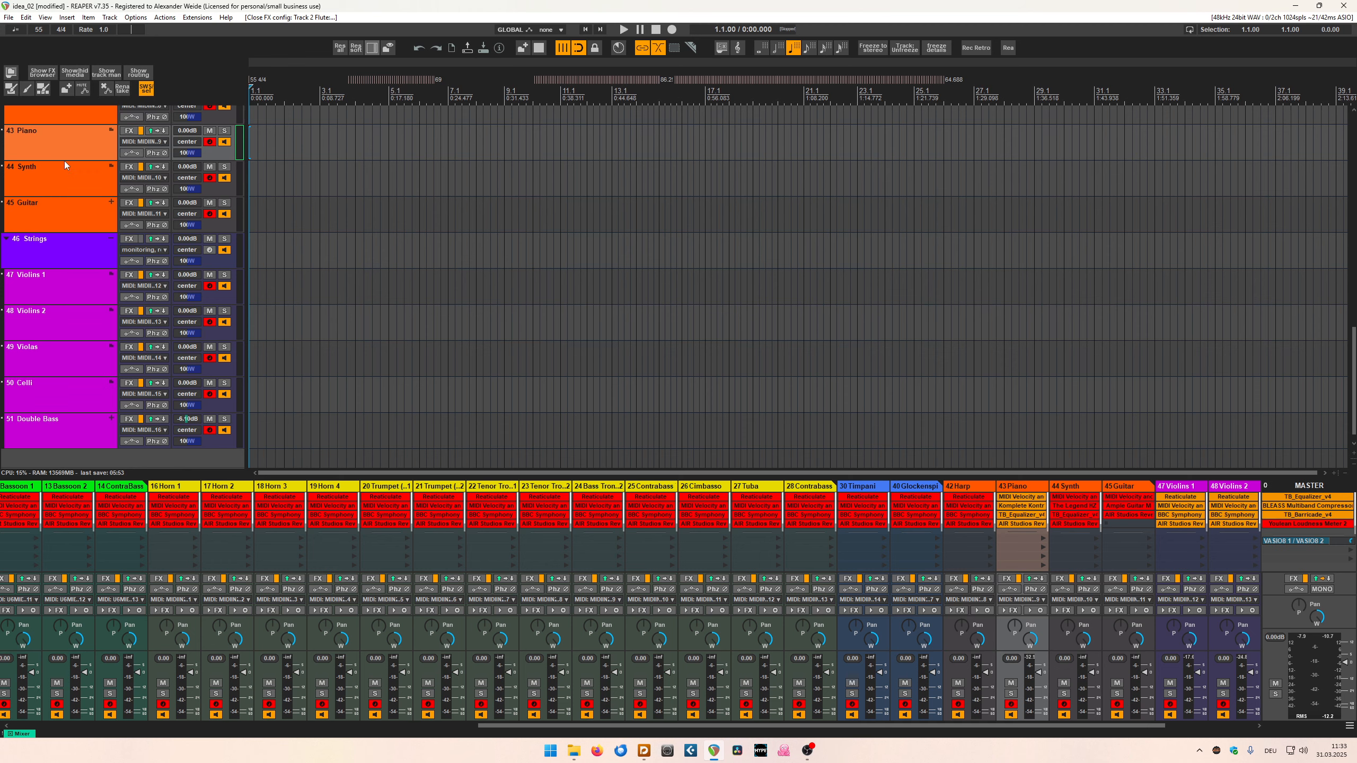
{"action": "left_click", "coordinate": [138, 73]}
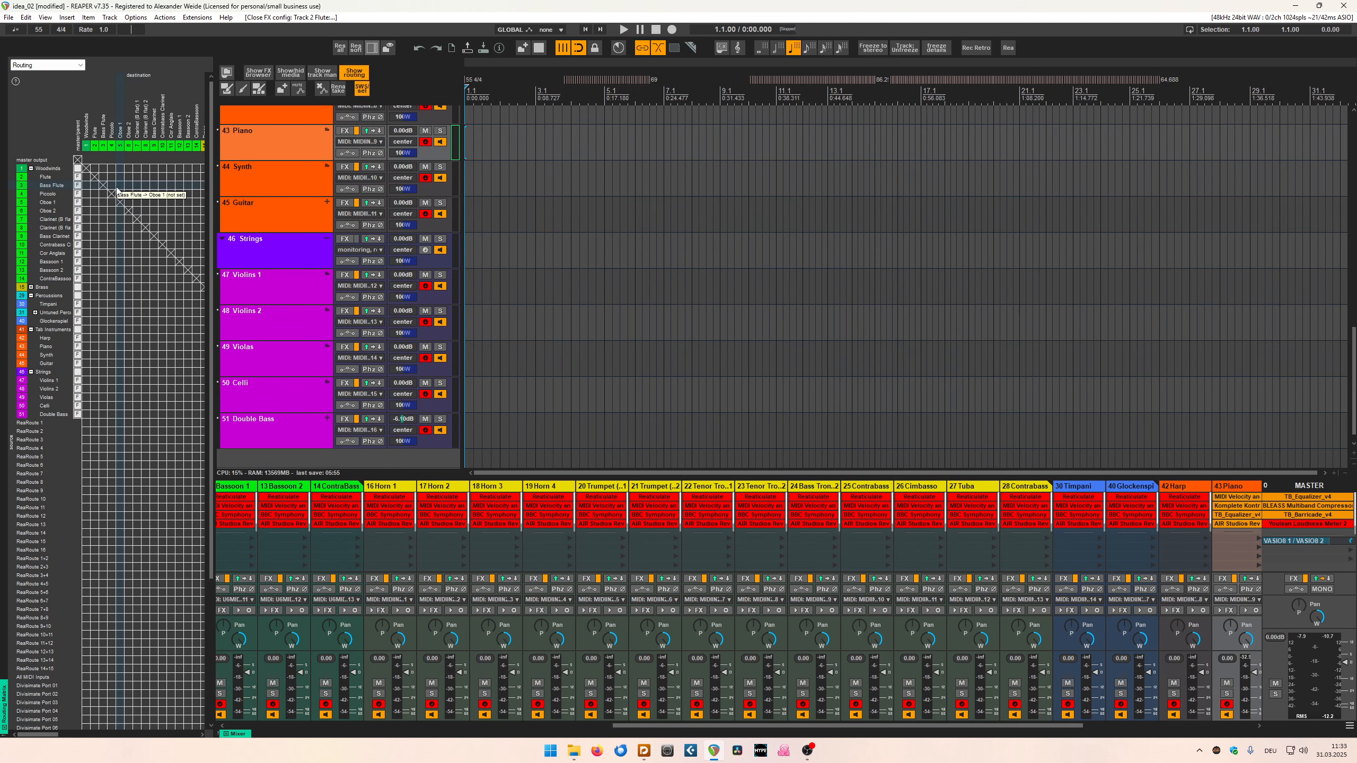
{"action": "left_click", "coordinate": [356, 75]}
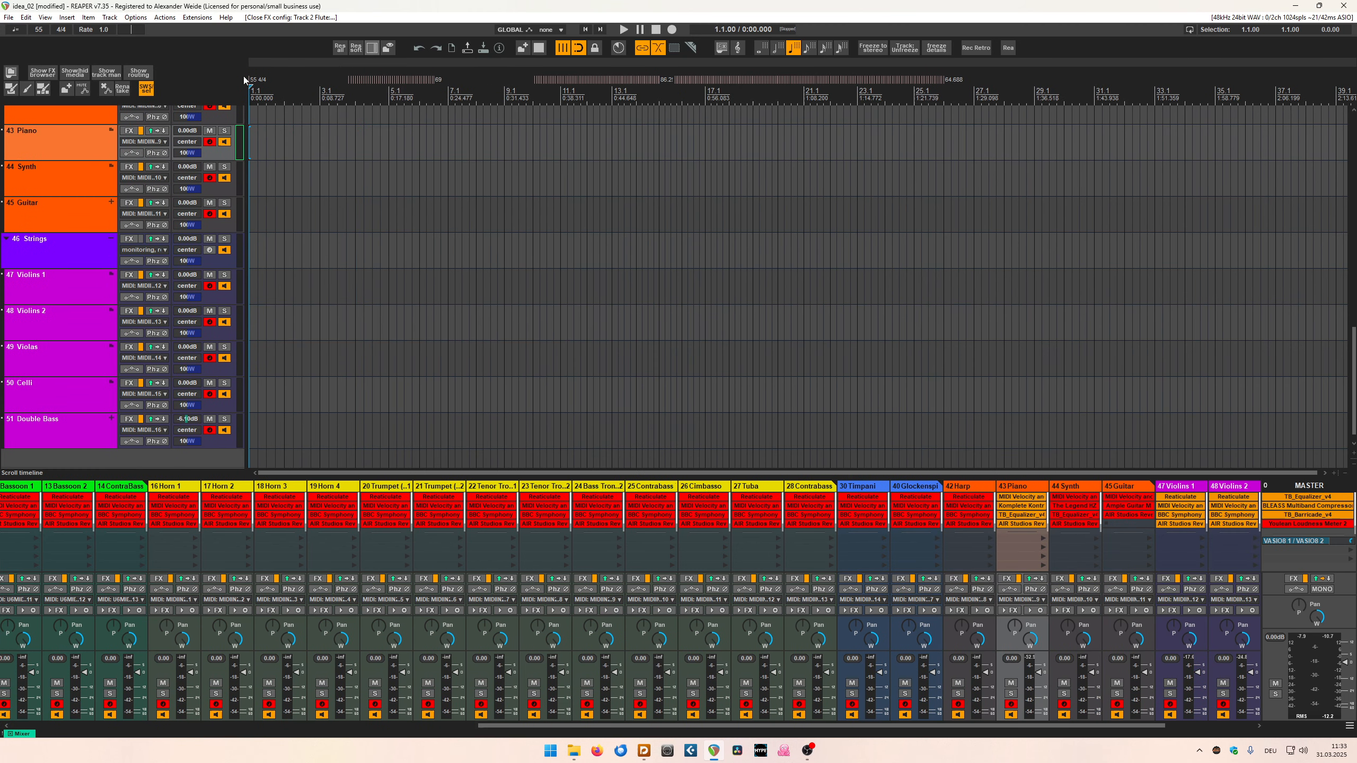
- Show the track manager and expand the Brass and Untuned Percussion folders in its track list
{"action": "left_click", "coordinate": [108, 75]}
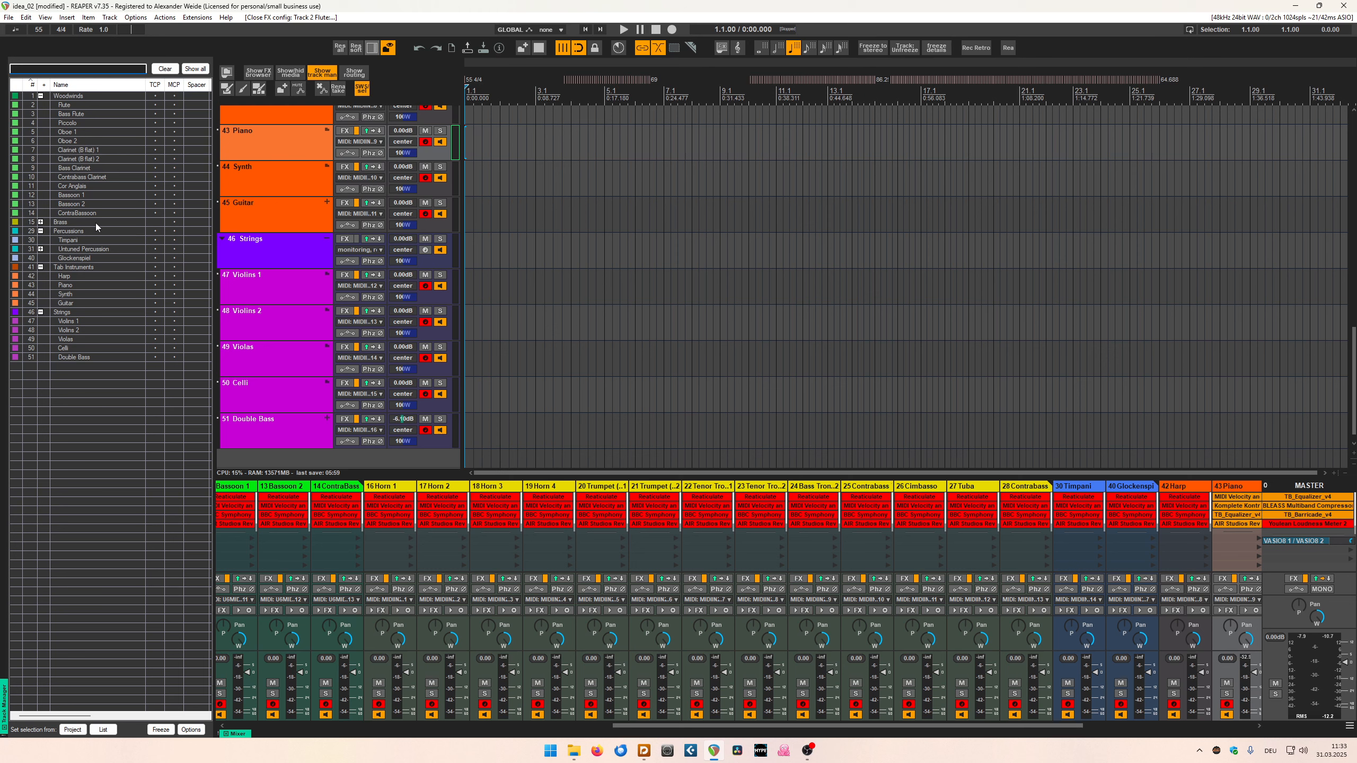
{"action": "left_click", "coordinate": [40, 221]}
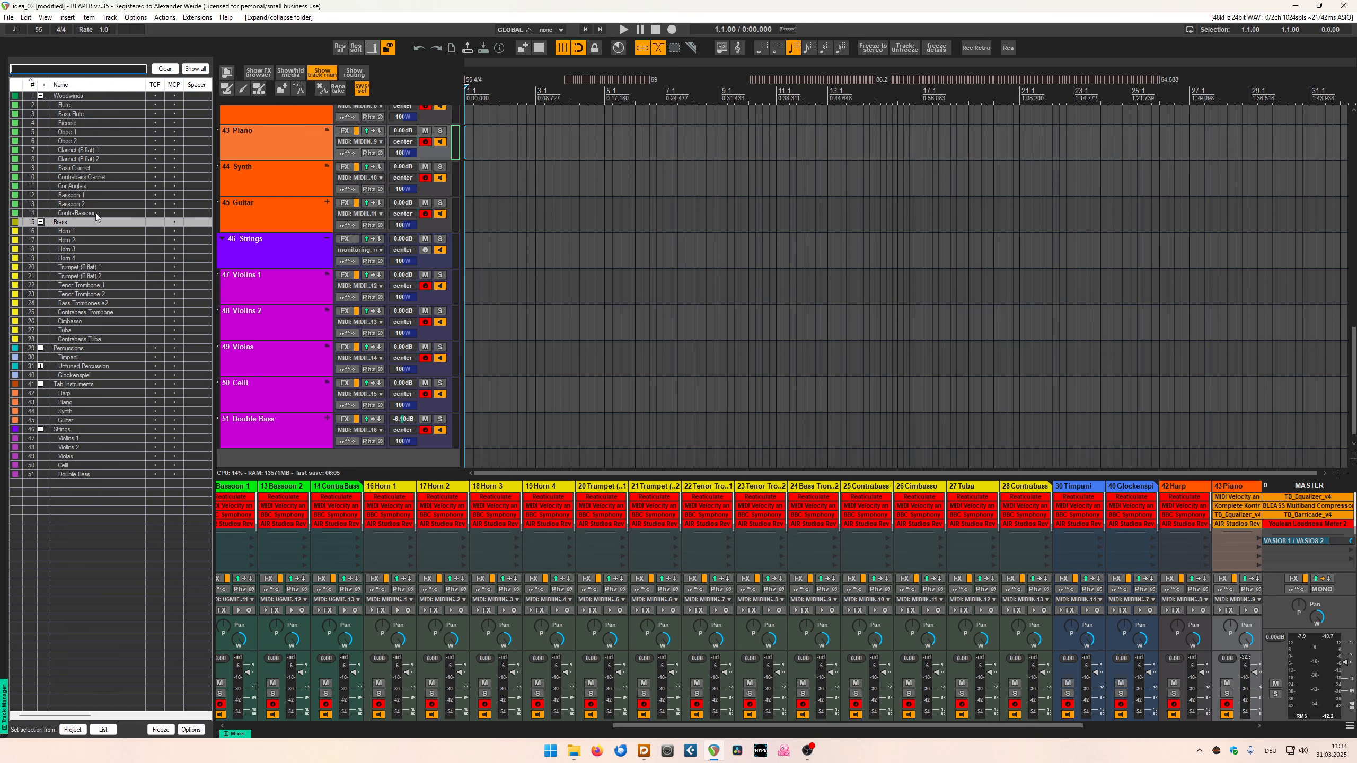
{"action": "scroll", "coordinate": [270, 161], "scroll_direction": "up", "scroll_amount": 10}
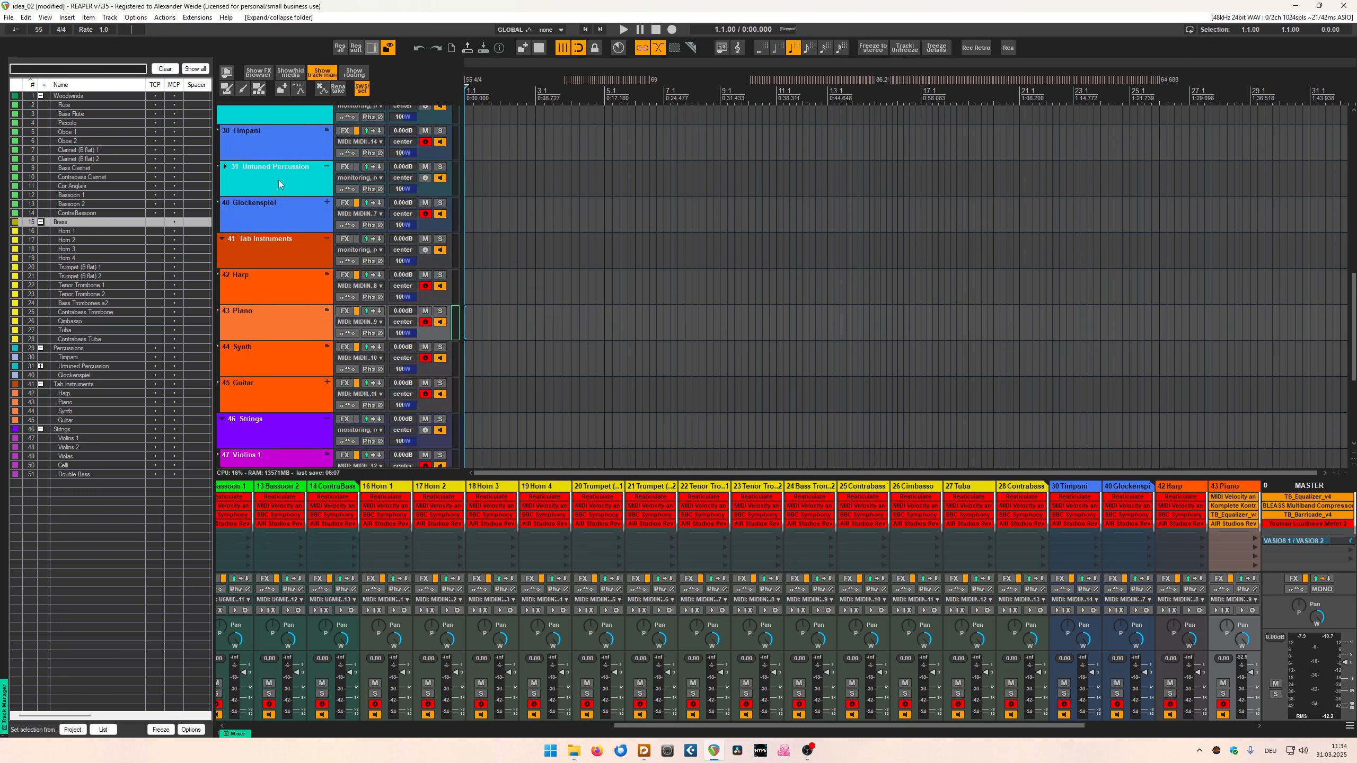
{"action": "scroll", "coordinate": [280, 142], "scroll_direction": "down", "scroll_amount": 3}
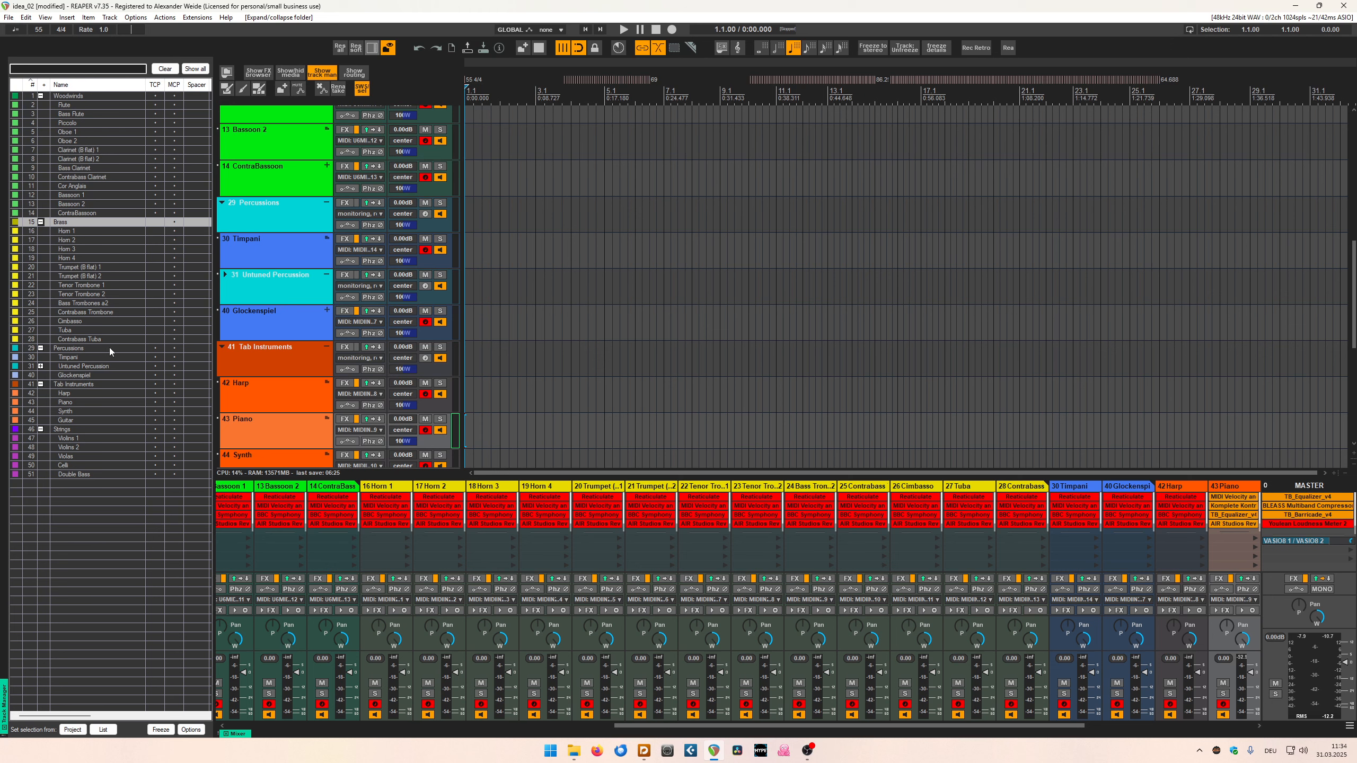
{"action": "left_click", "coordinate": [41, 366]}
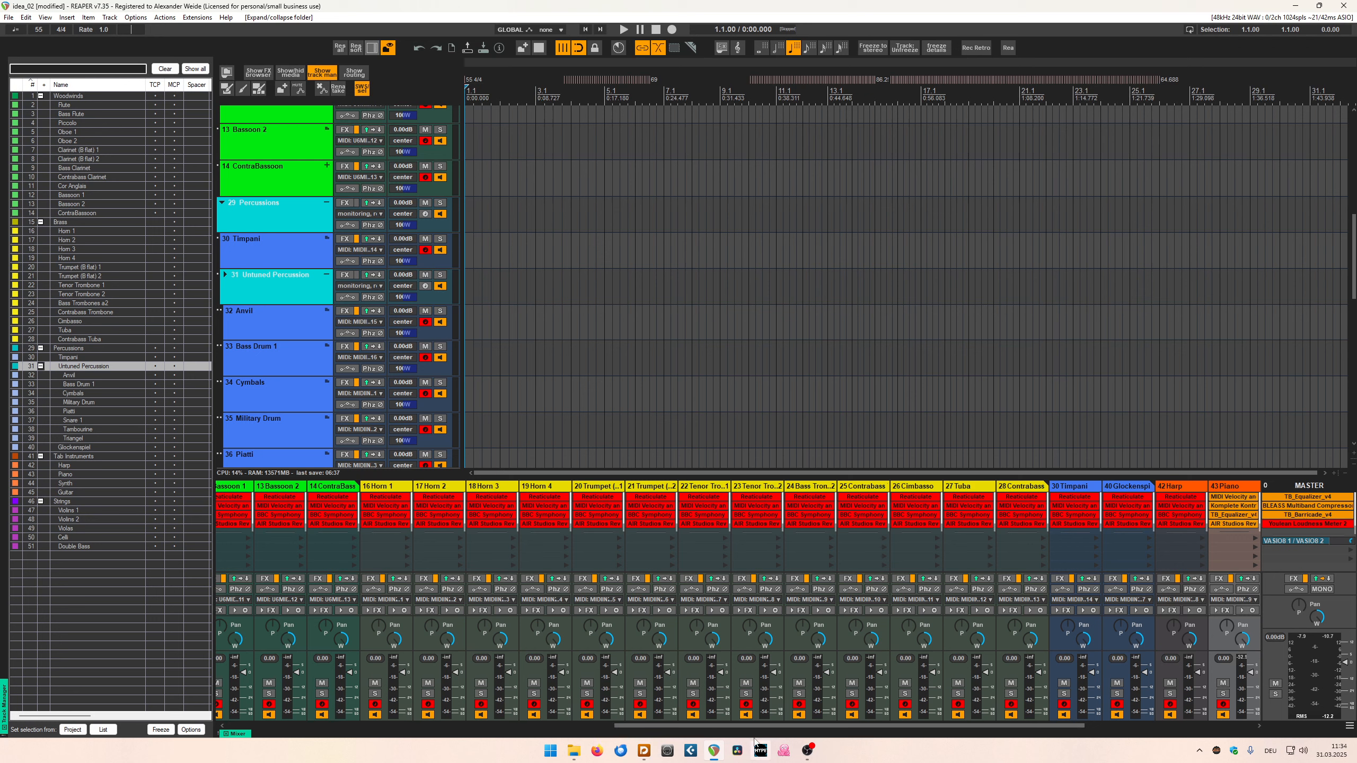
- Switch to Dorico and review the 01 - U6MIDI Pro endpoint's channel, instrument and expression map assignments in Play mode
{"action": "left_click", "coordinate": [644, 750]}
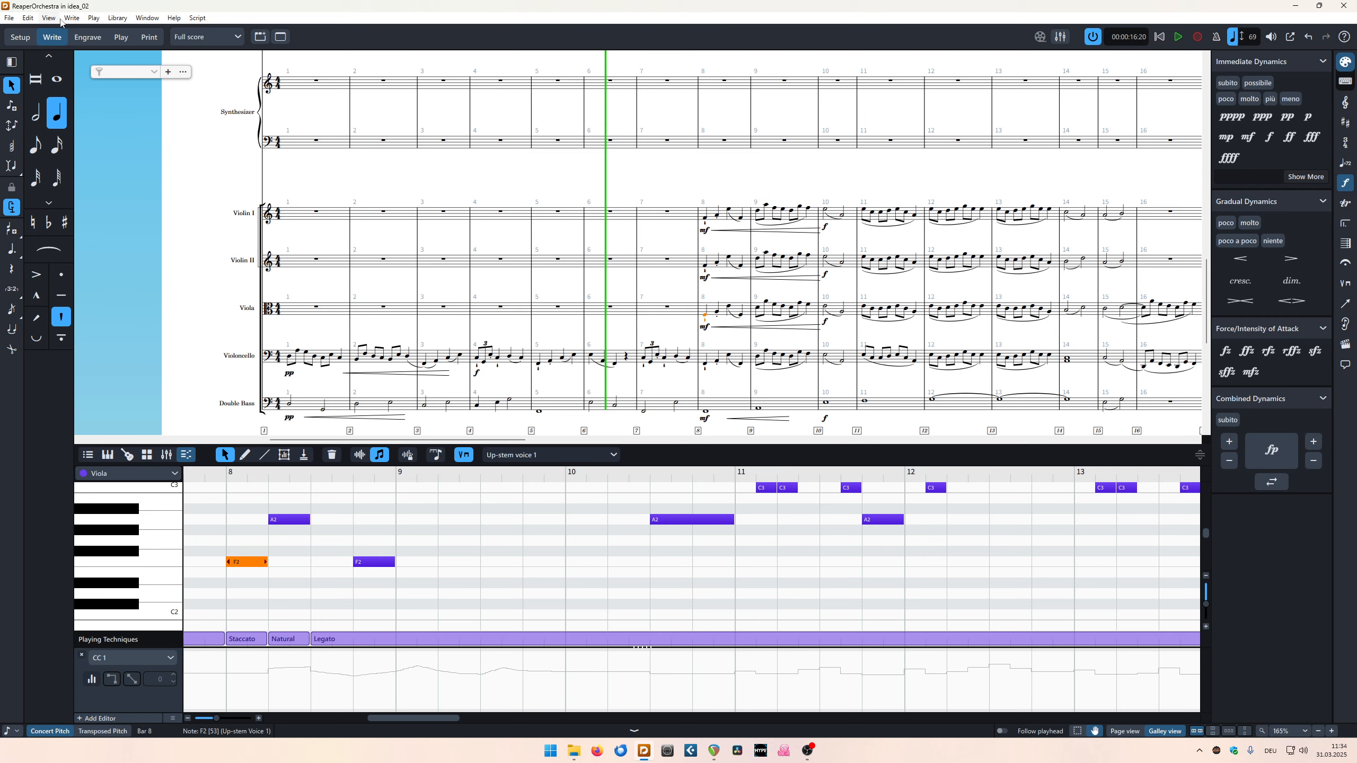
{"action": "left_click", "coordinate": [119, 38]}
{"action": "left_click", "coordinate": [142, 81]}
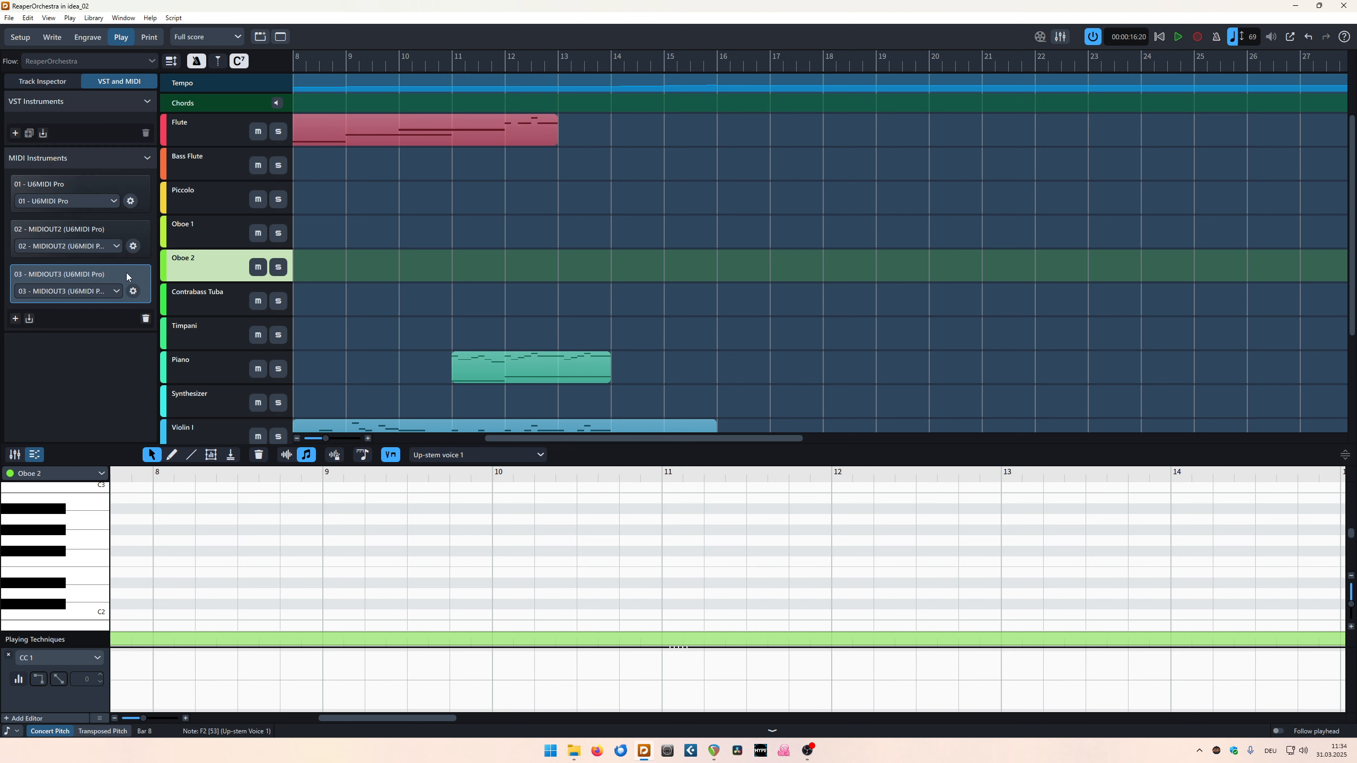
{"action": "left_click", "coordinate": [138, 233]}
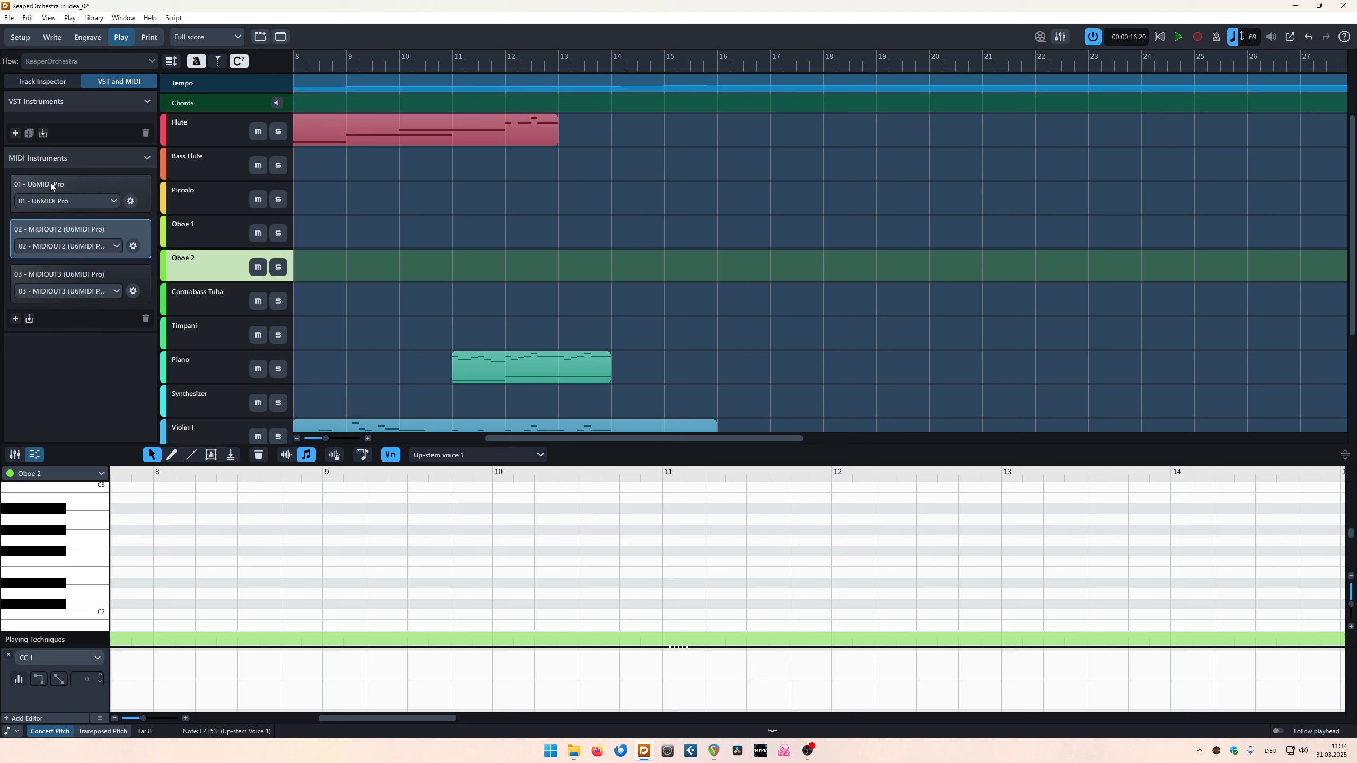
{"action": "left_click", "coordinate": [130, 201]}
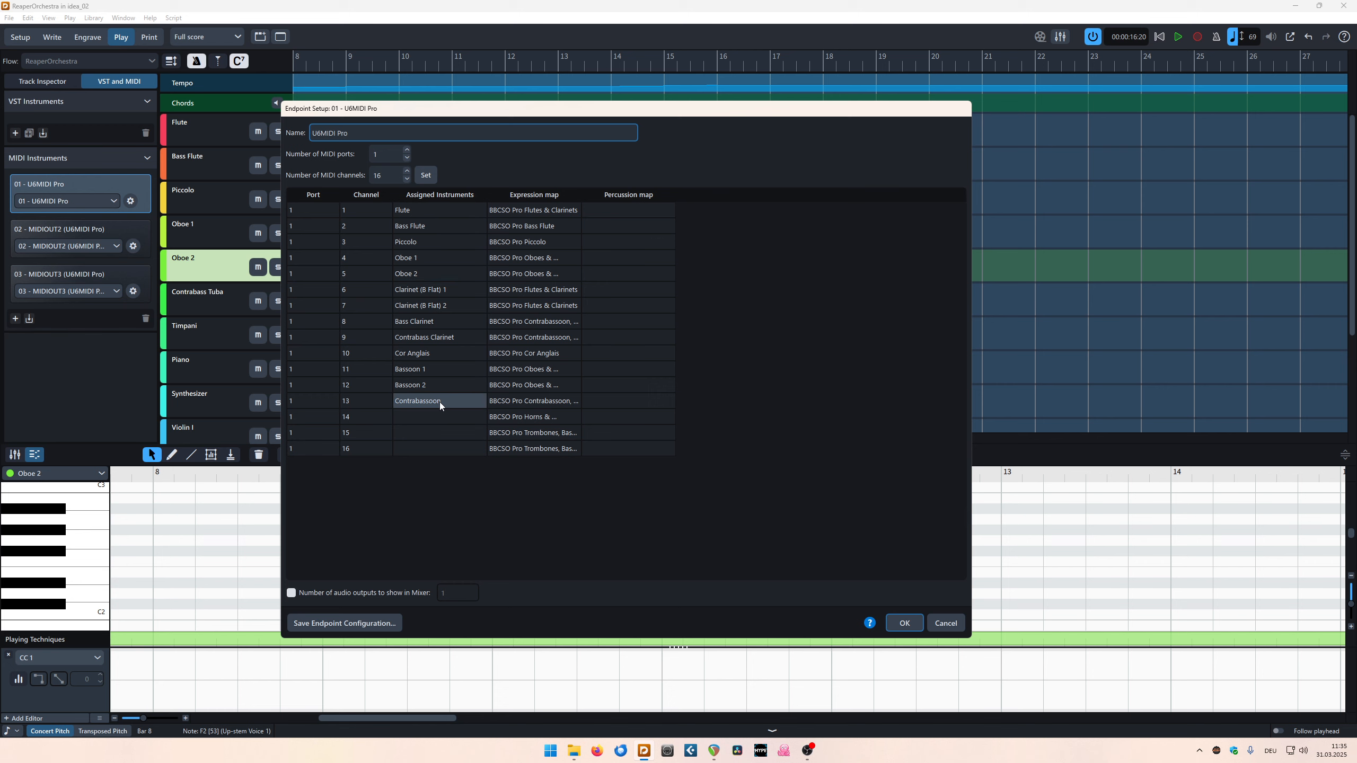
{"action": "left_click", "coordinate": [944, 623]}
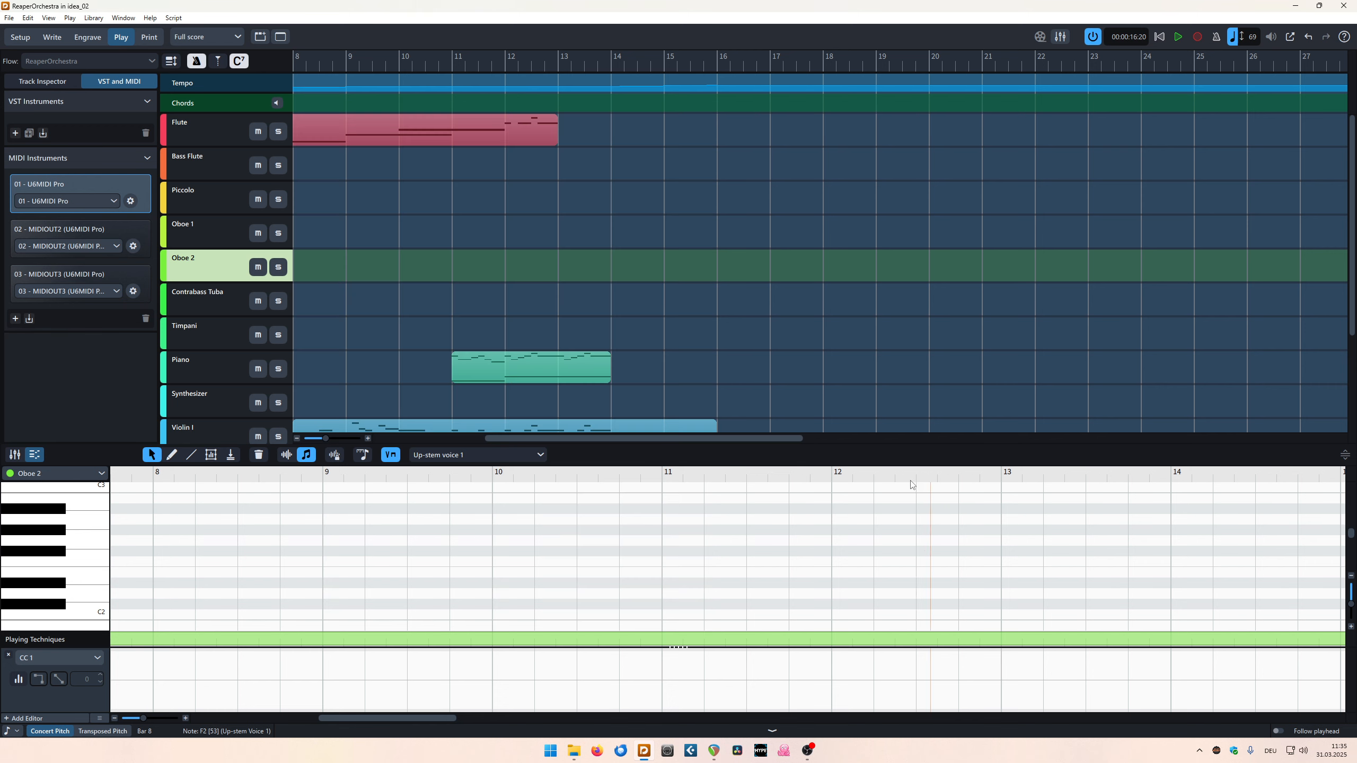
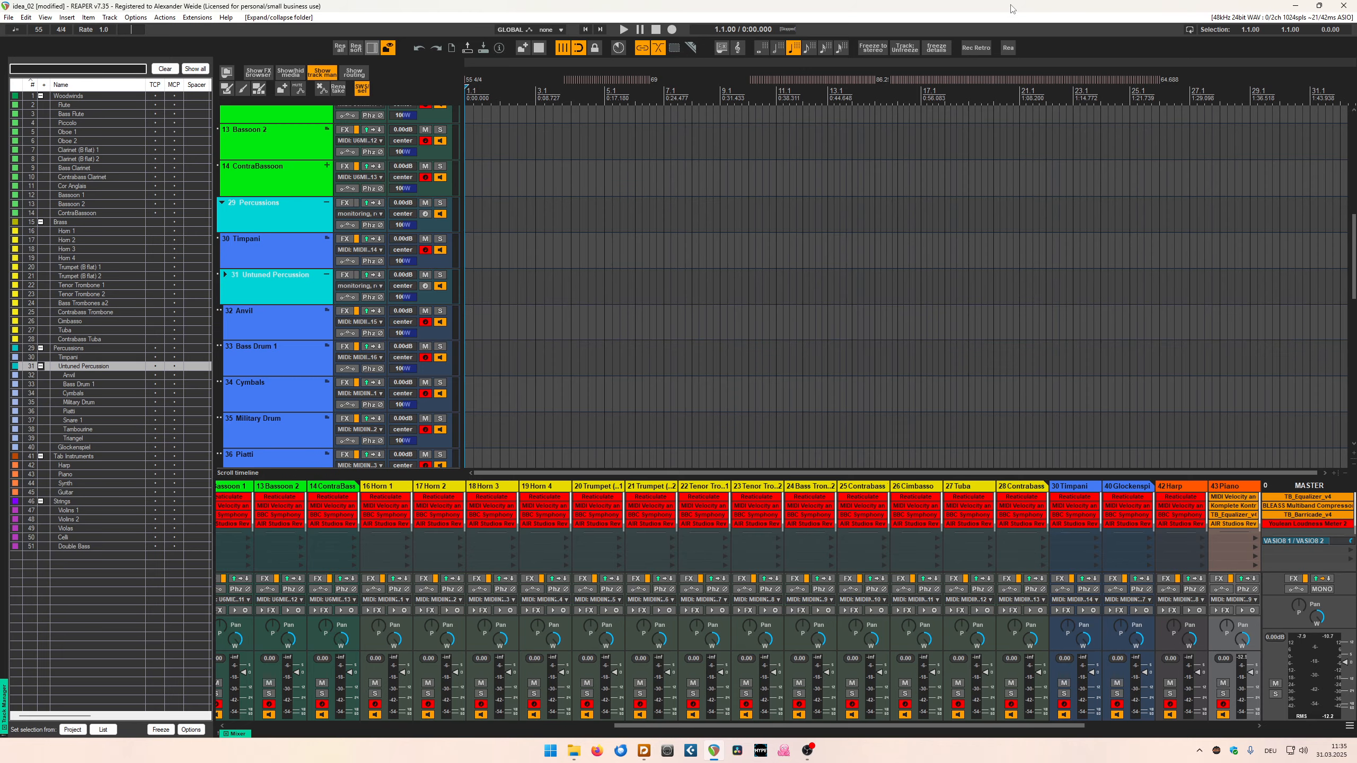
- Tile the Dorico and REAPER windows side by side and hide REAPER's track manager
{"action": "left_click_drag", "start_coordinate": [1006, 7], "coordinate": [896, 101]}
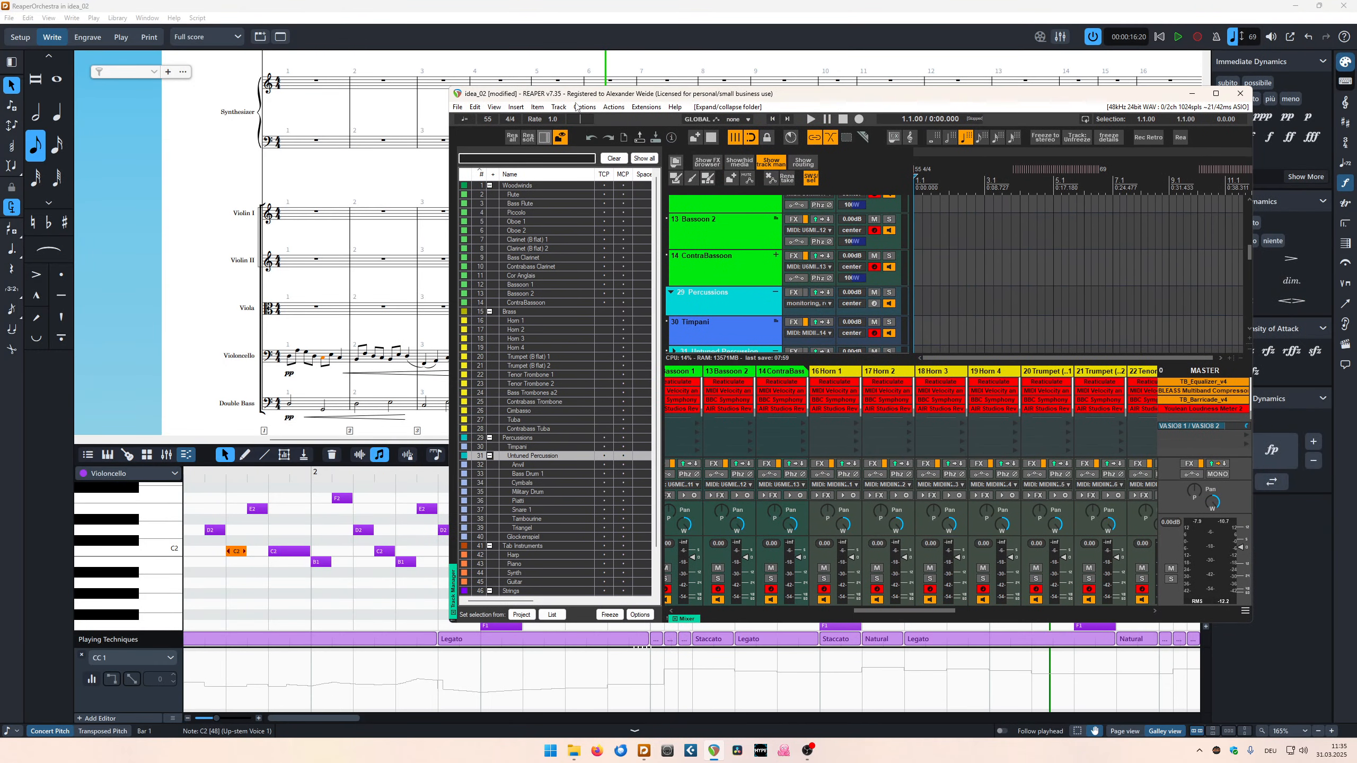
{"action": "left_click_drag", "start_coordinate": [620, 9], "coordinate": [1, 180]}
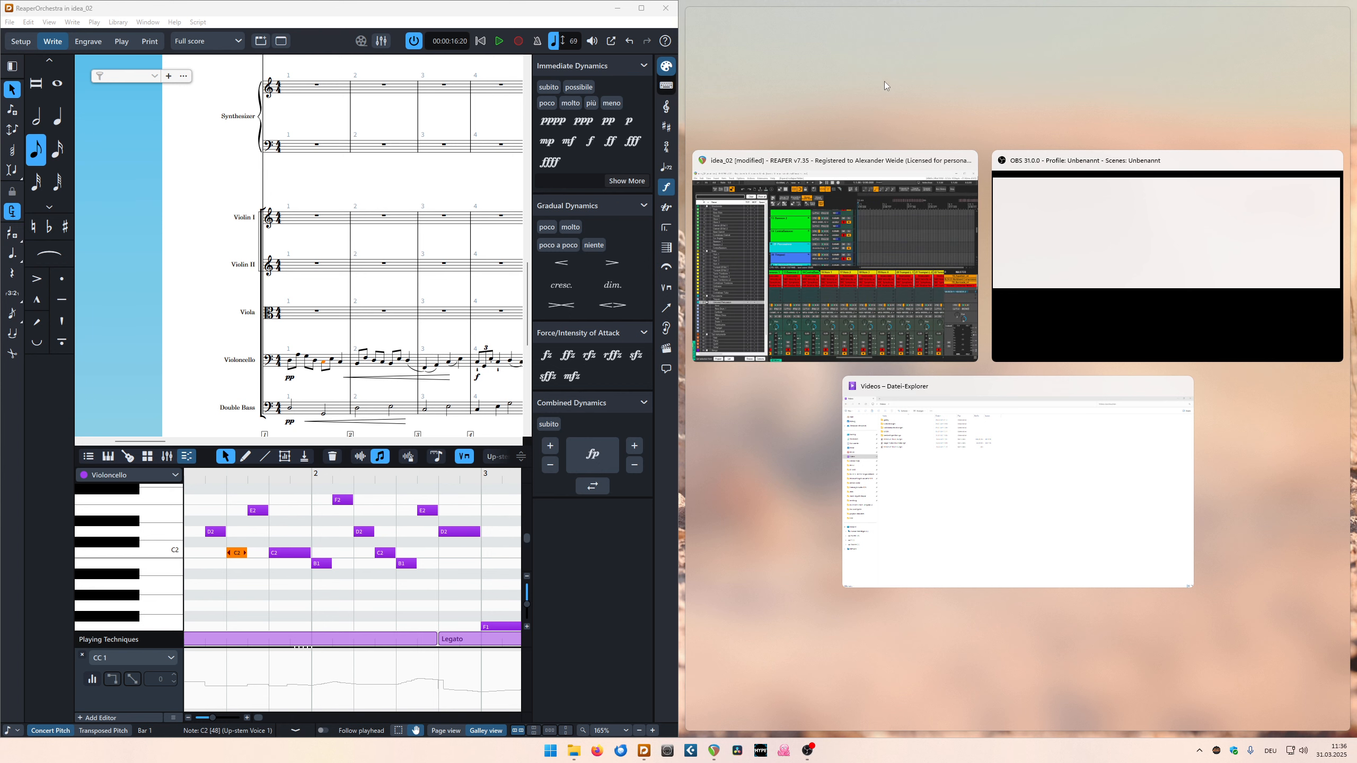
{"action": "left_click", "coordinate": [879, 155]}
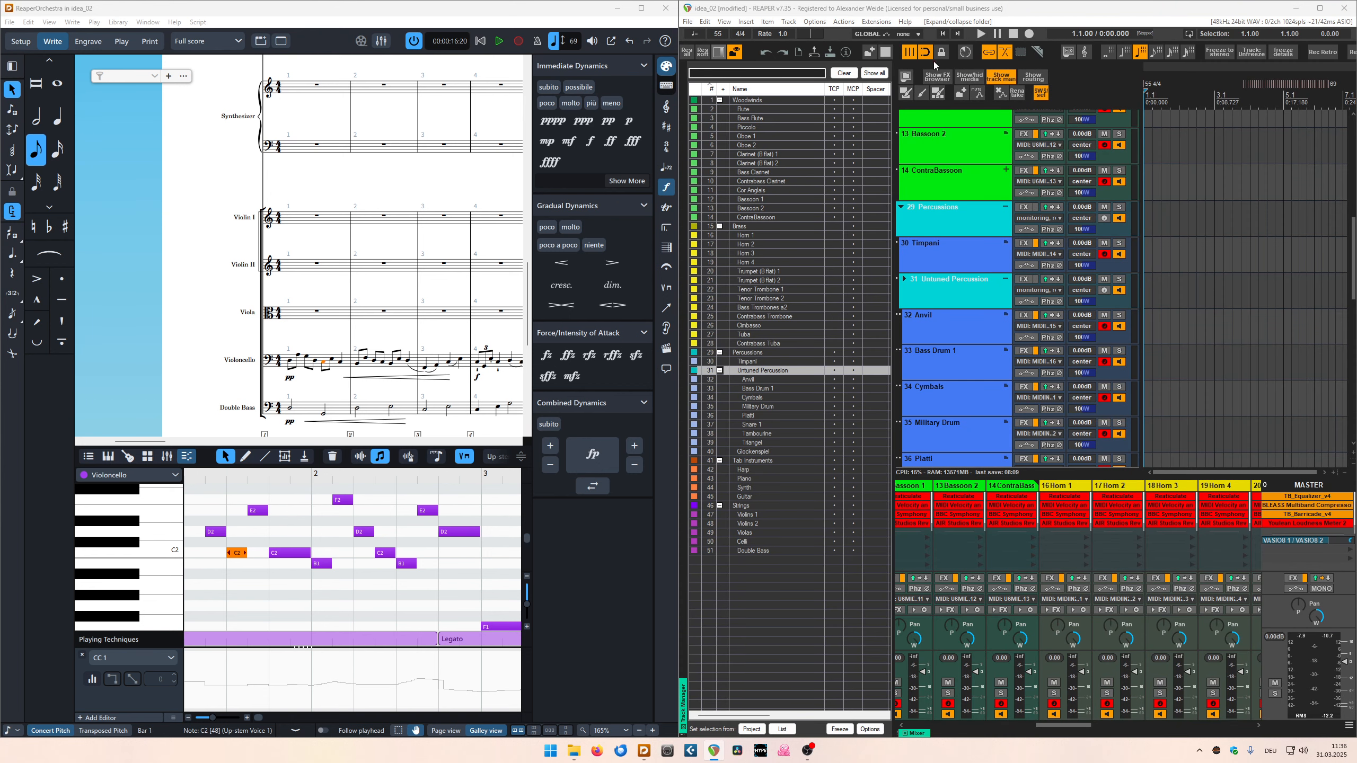
{"action": "left_click", "coordinate": [1002, 81]}
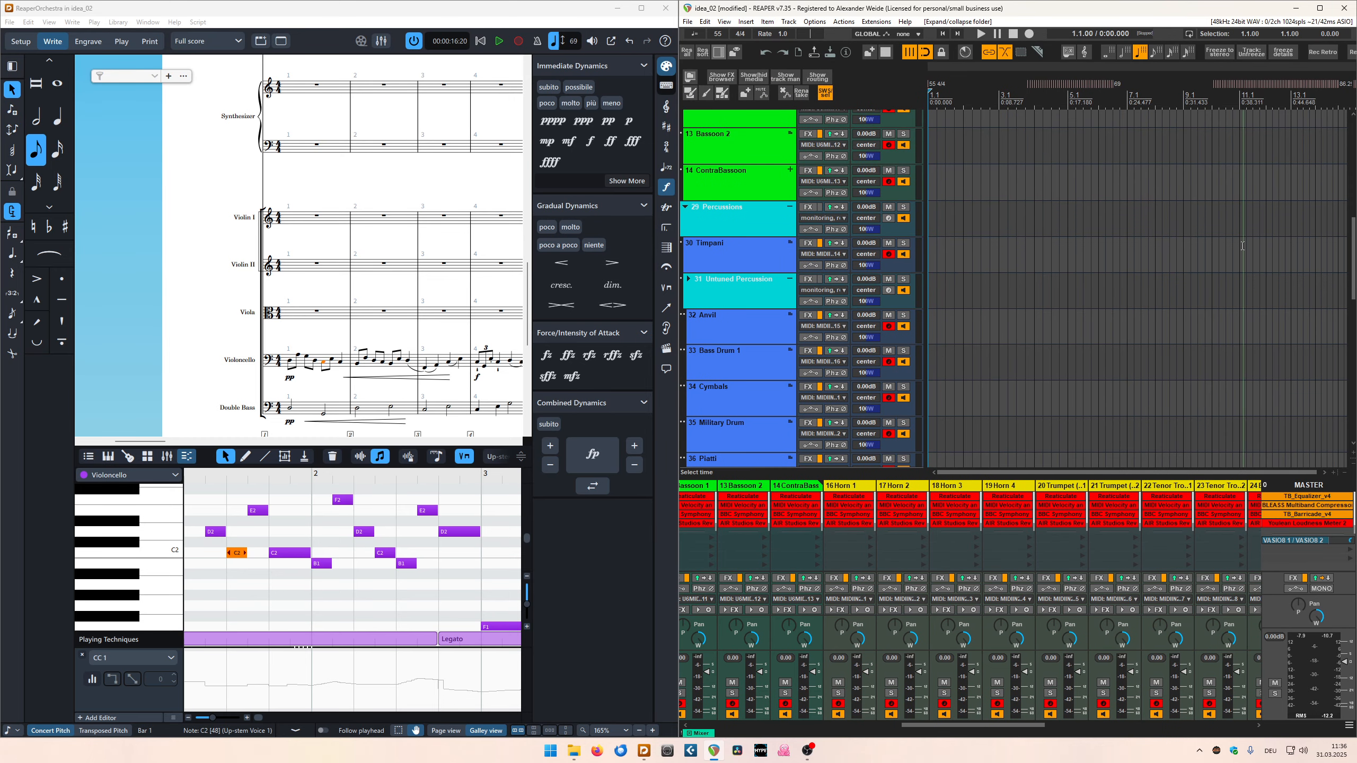
- Audition several Violoncello notes in bars 1 and 2 of the Dorico score with the string channels shown in REAPER's mixer
{"action": "left_click", "coordinate": [290, 362]}
{"action": "left_click", "coordinate": [298, 355]}
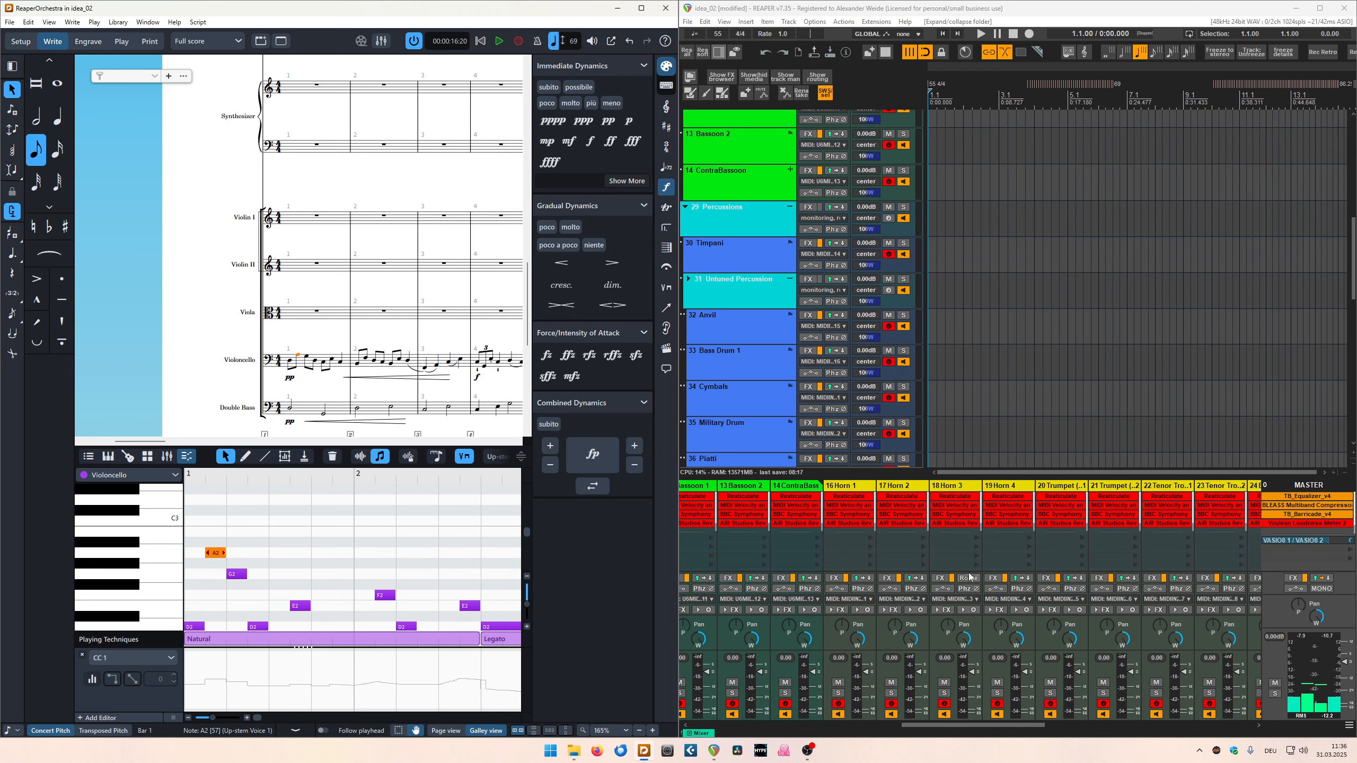
{"action": "left_click_drag", "start_coordinate": [973, 724], "coordinate": [1180, 725]}
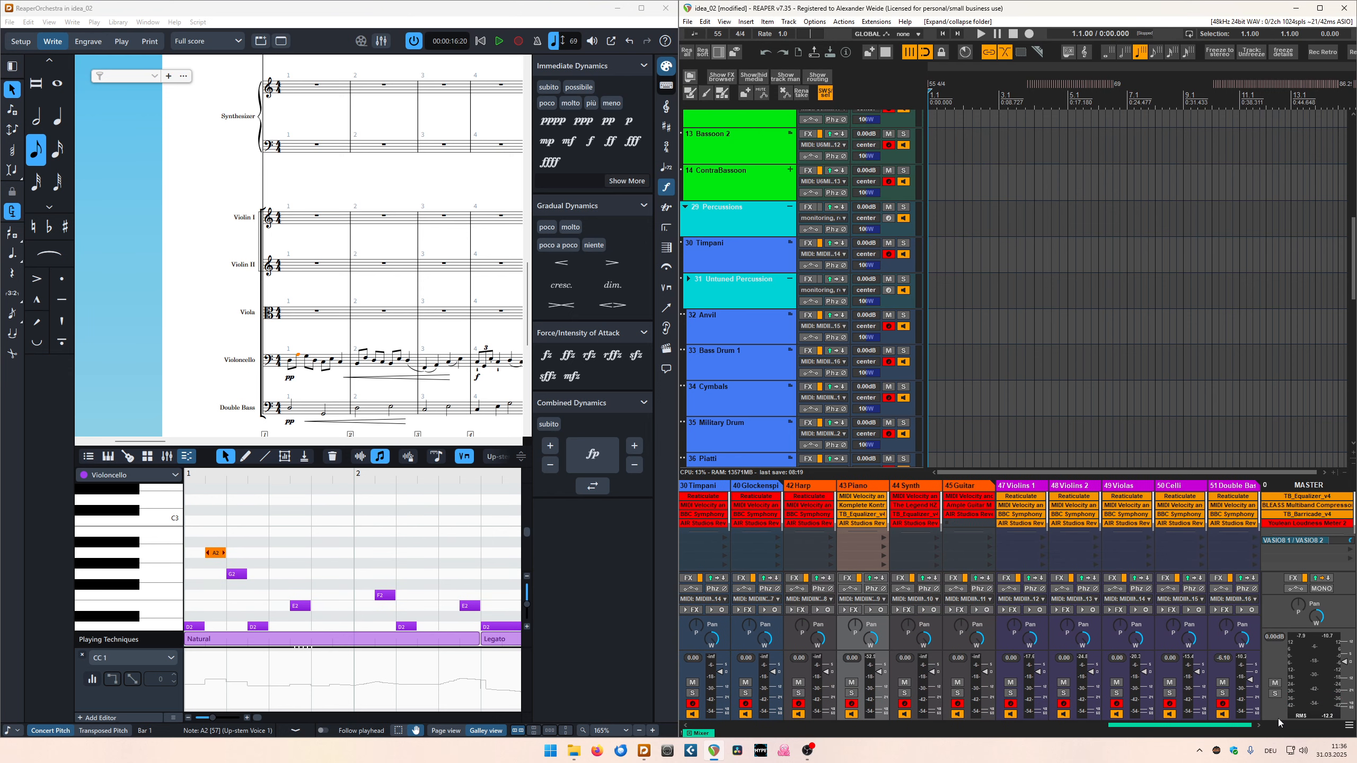
{"action": "left_click", "coordinate": [290, 361]}
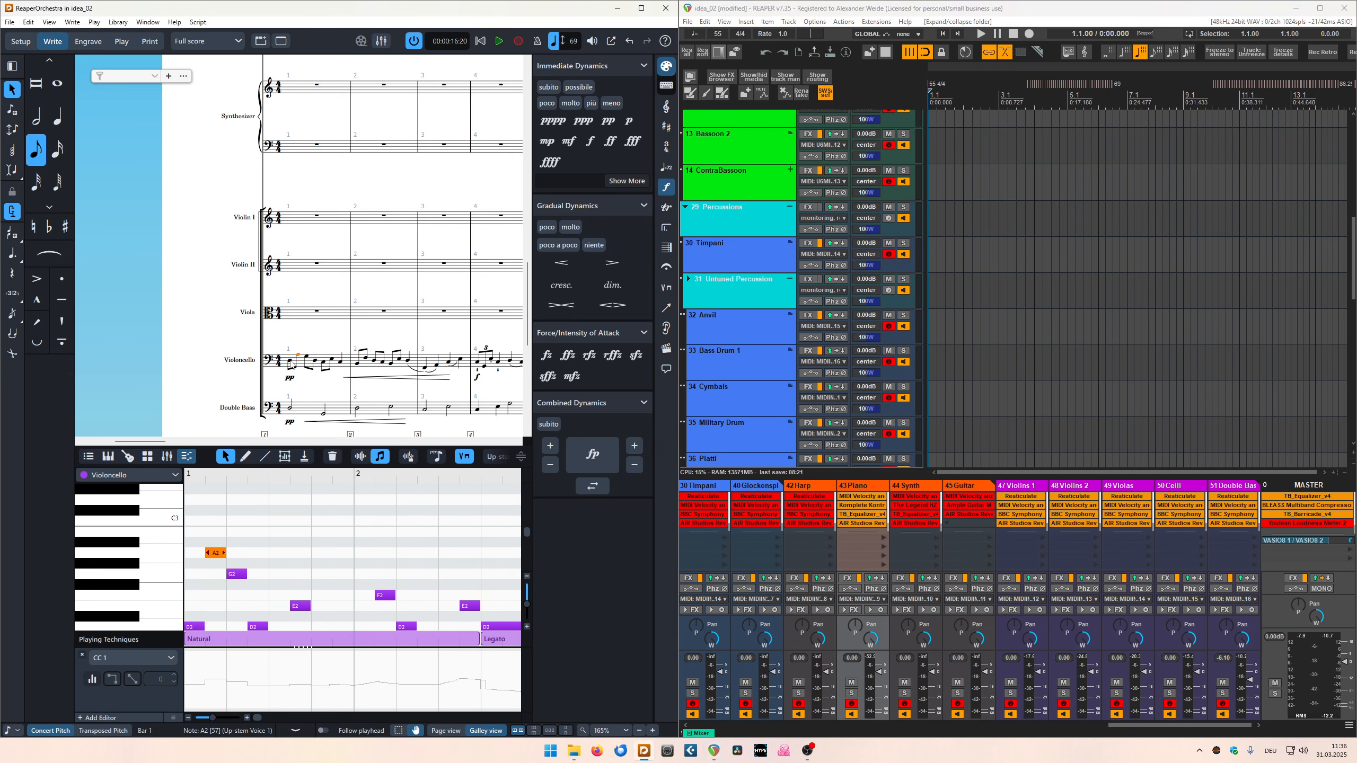
{"action": "left_click", "coordinate": [322, 365]}
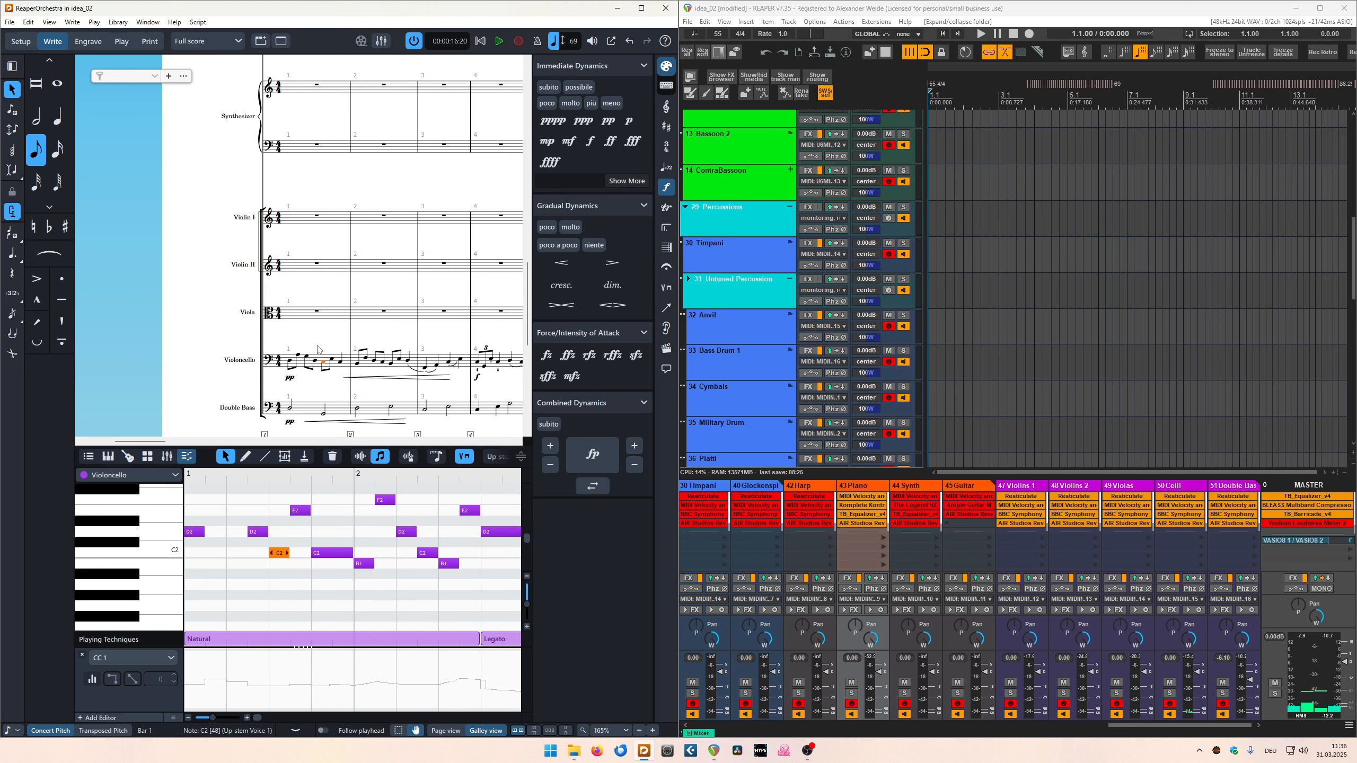
{"action": "left_click", "coordinate": [400, 359]}
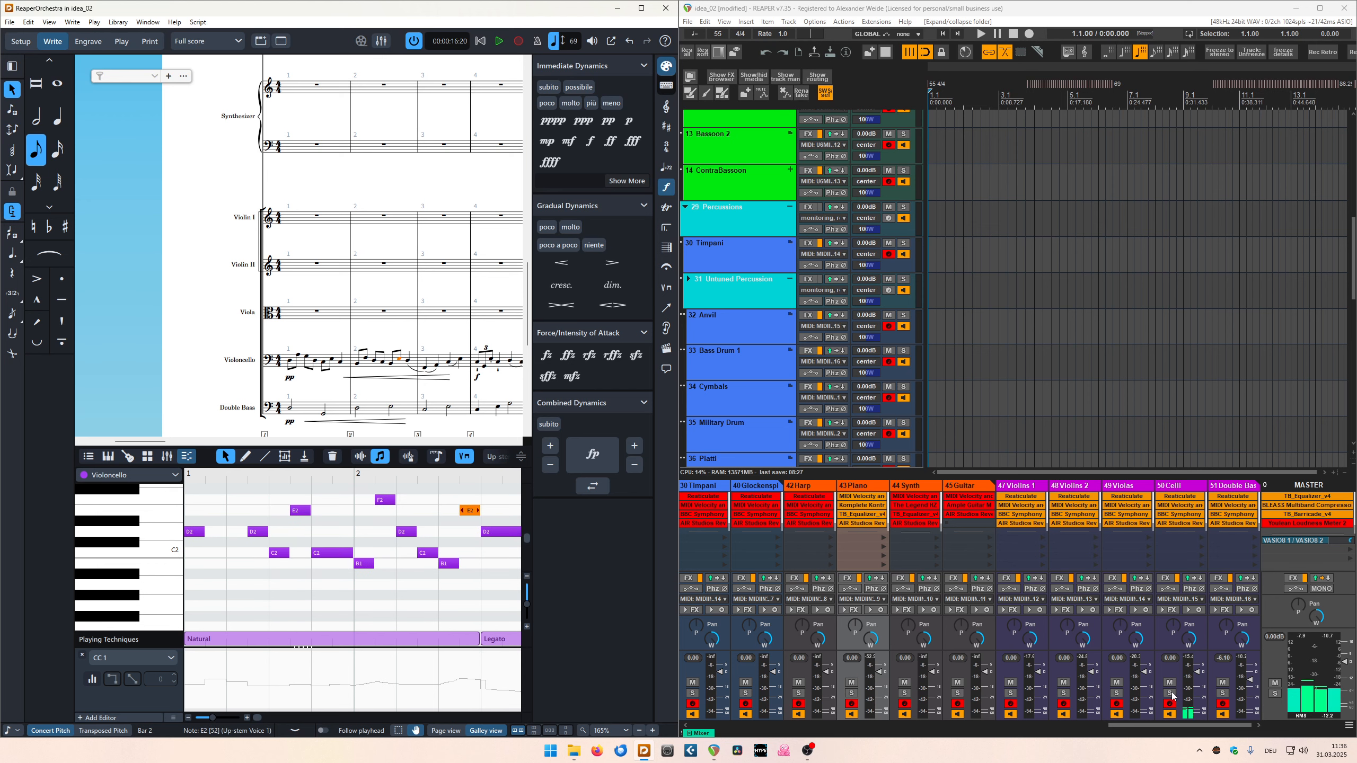
{"action": "left_click", "coordinate": [408, 361]}
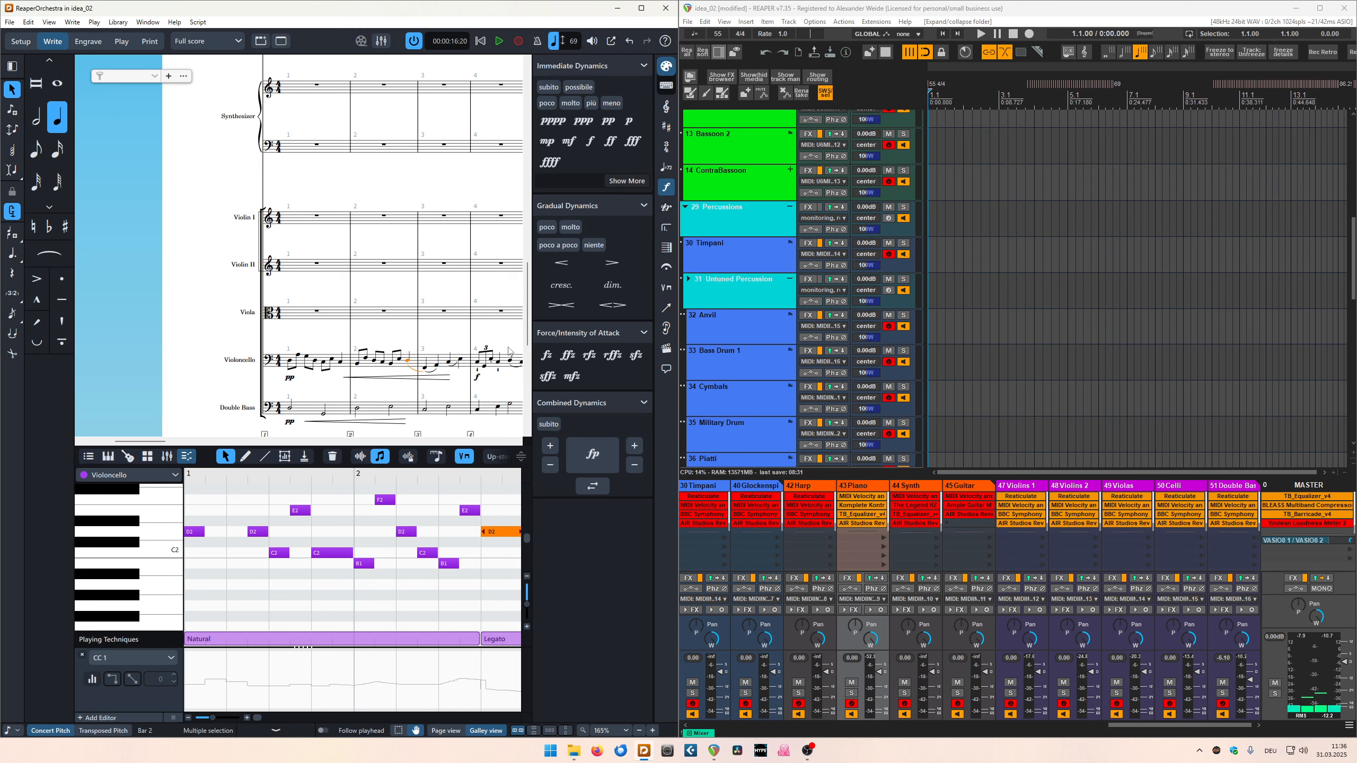
- Maximize the REAPER window so its track list and mixer fill the screen
{"action": "mouse_move", "coordinate": [531, 317]}
{"action": "left_mouse_down"}
{"action": "mouse_move", "coordinate": [531, 297]}
{"action": "mouse_move", "coordinate": [531, 344]}
{"action": "mouse_move", "coordinate": [531, 317]}
{"action": "left_mouse_up"}
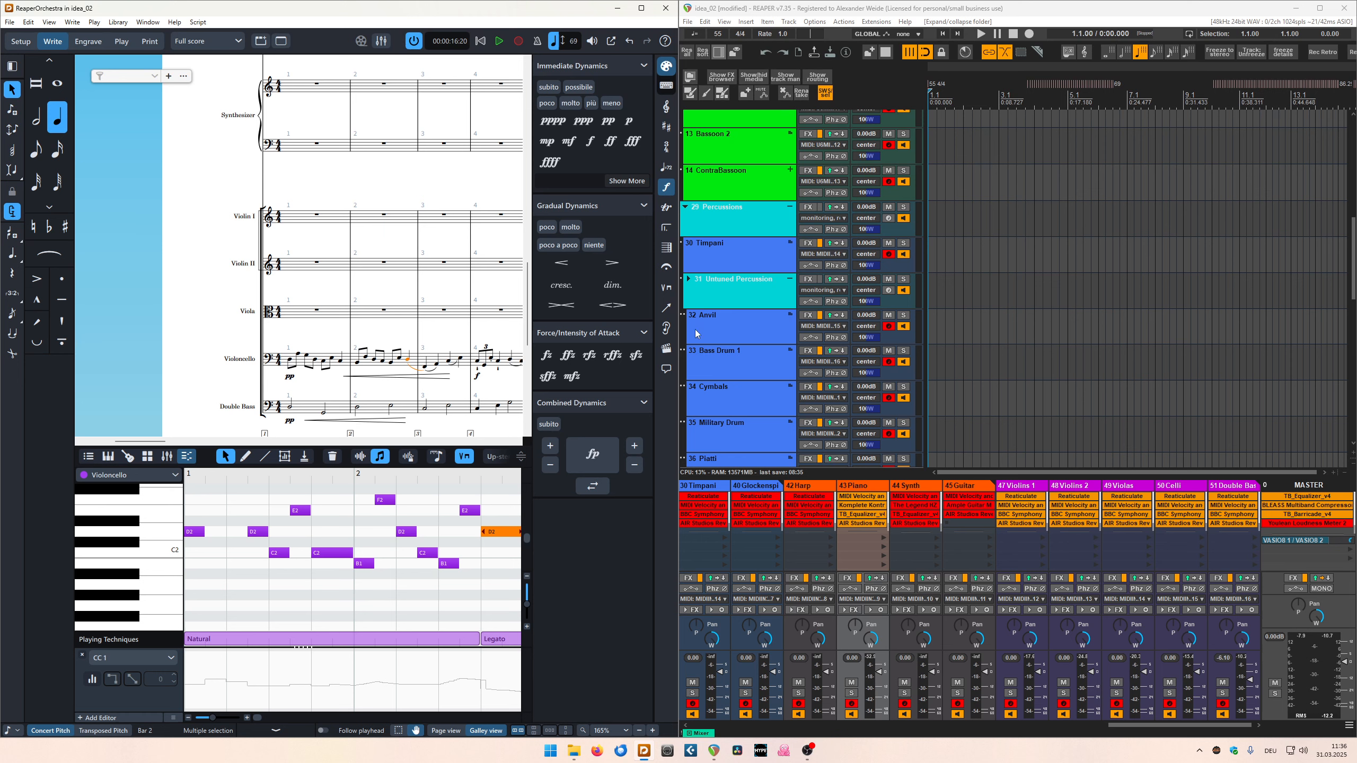
{"action": "left_click", "coordinate": [1151, 727]}
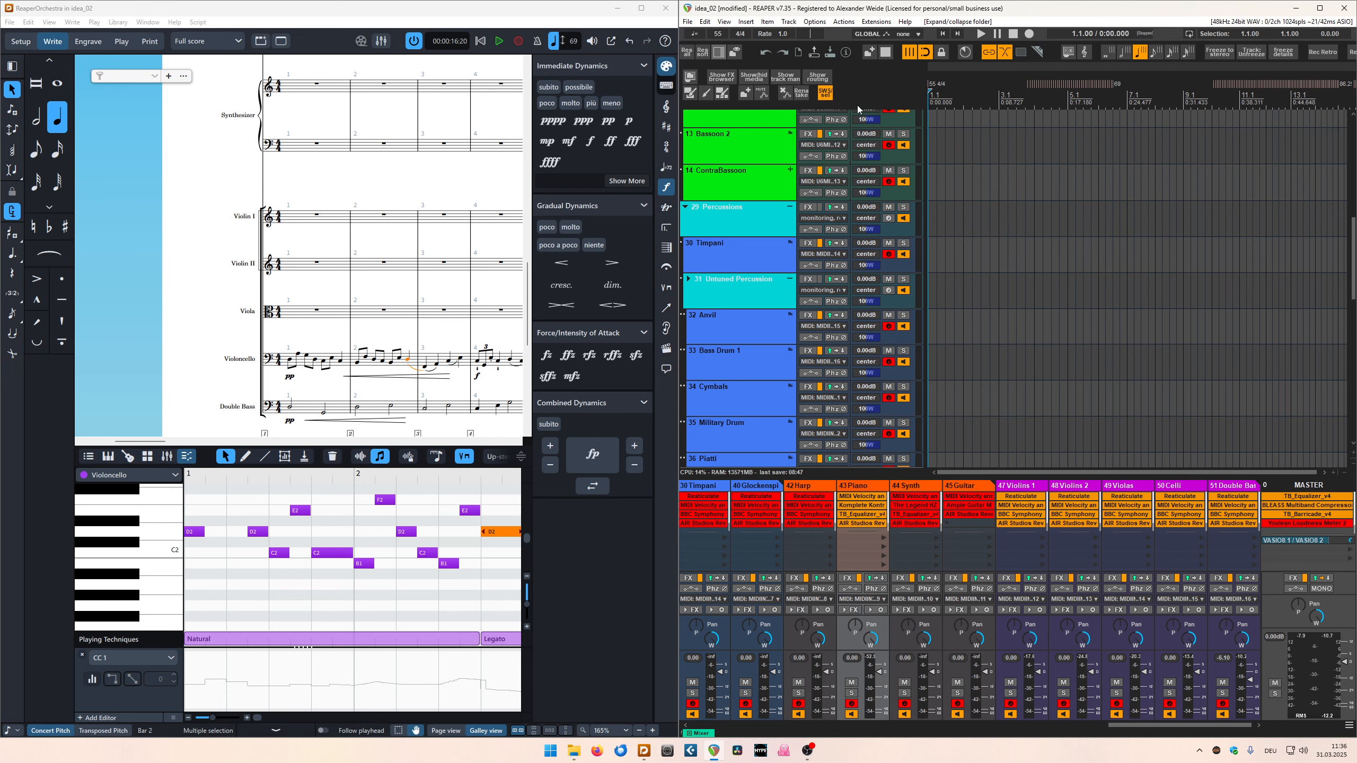
{"action": "double_click", "coordinate": [787, 14]}
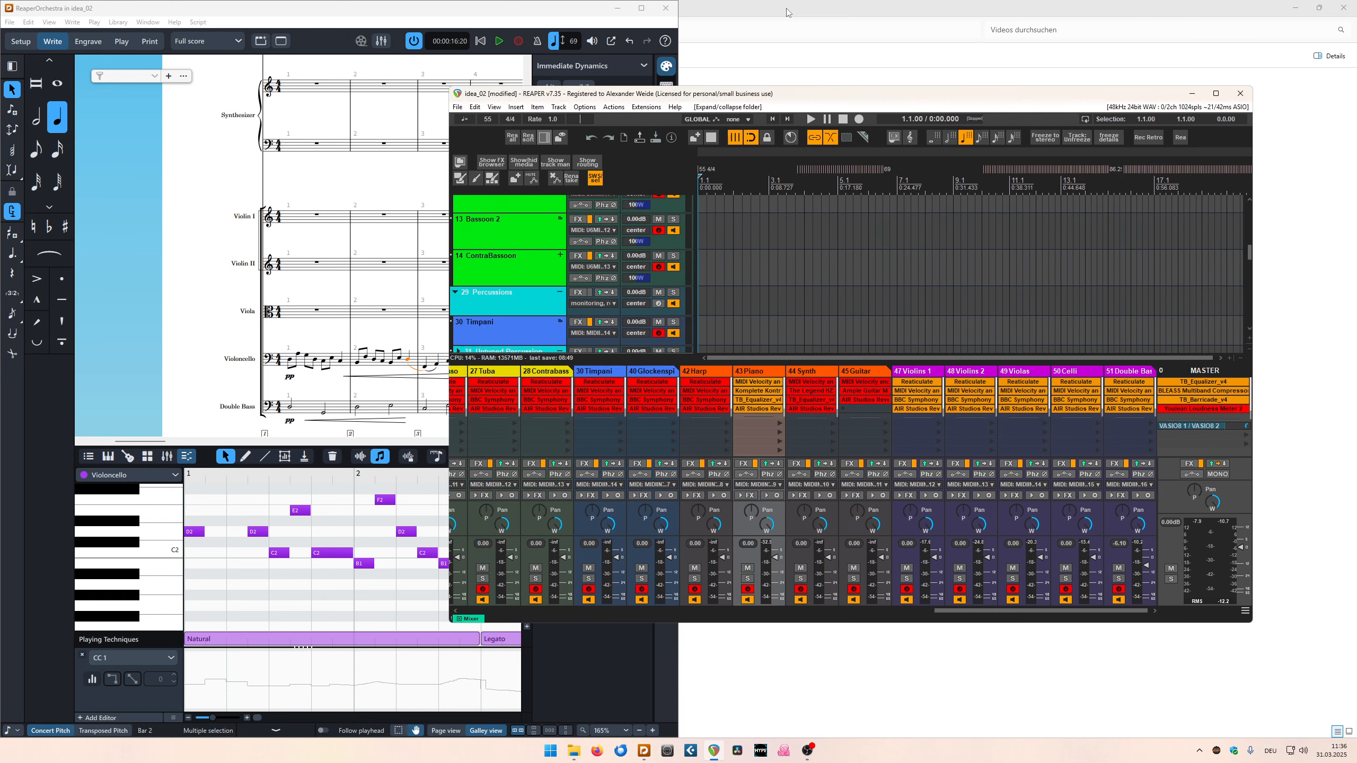
{"action": "double_click", "coordinate": [789, 95]}
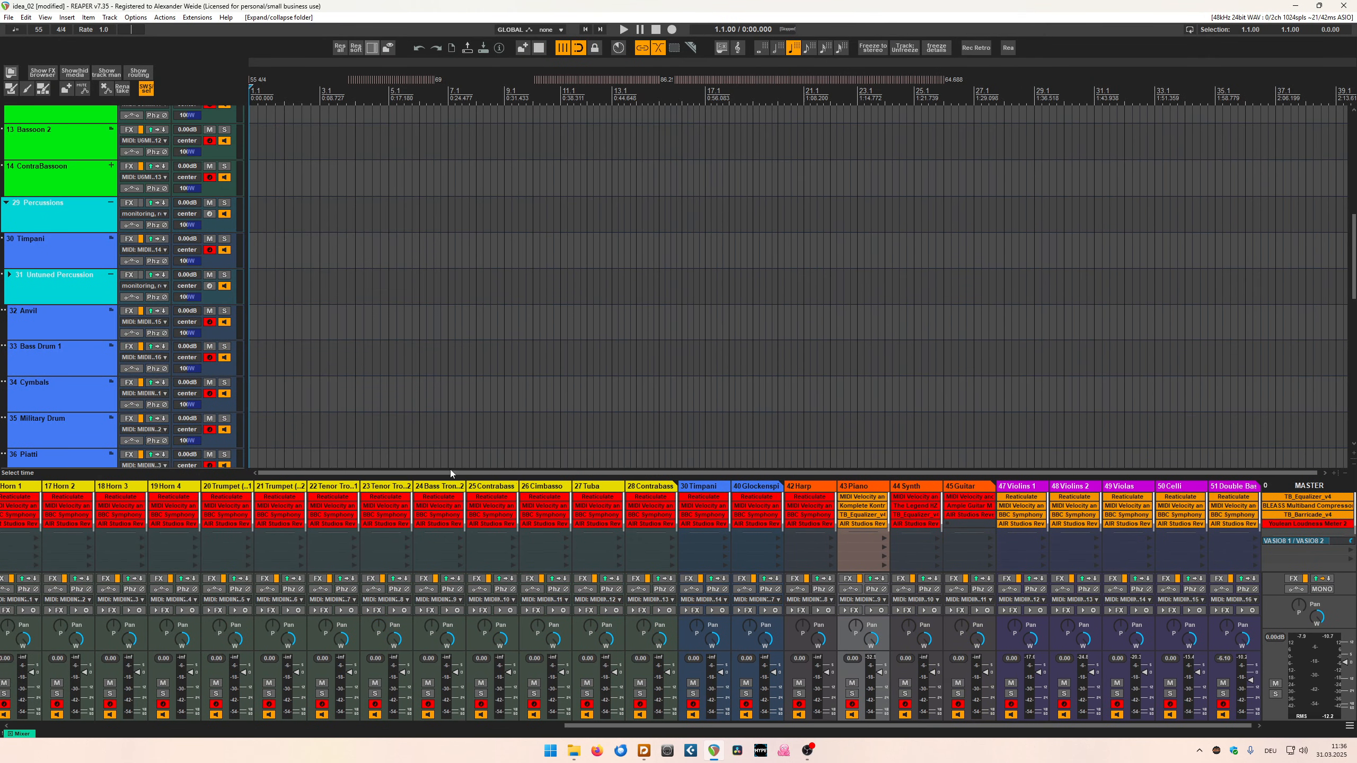
{"action": "left_click_drag", "start_coordinate": [446, 478], "coordinate": [452, 478]}
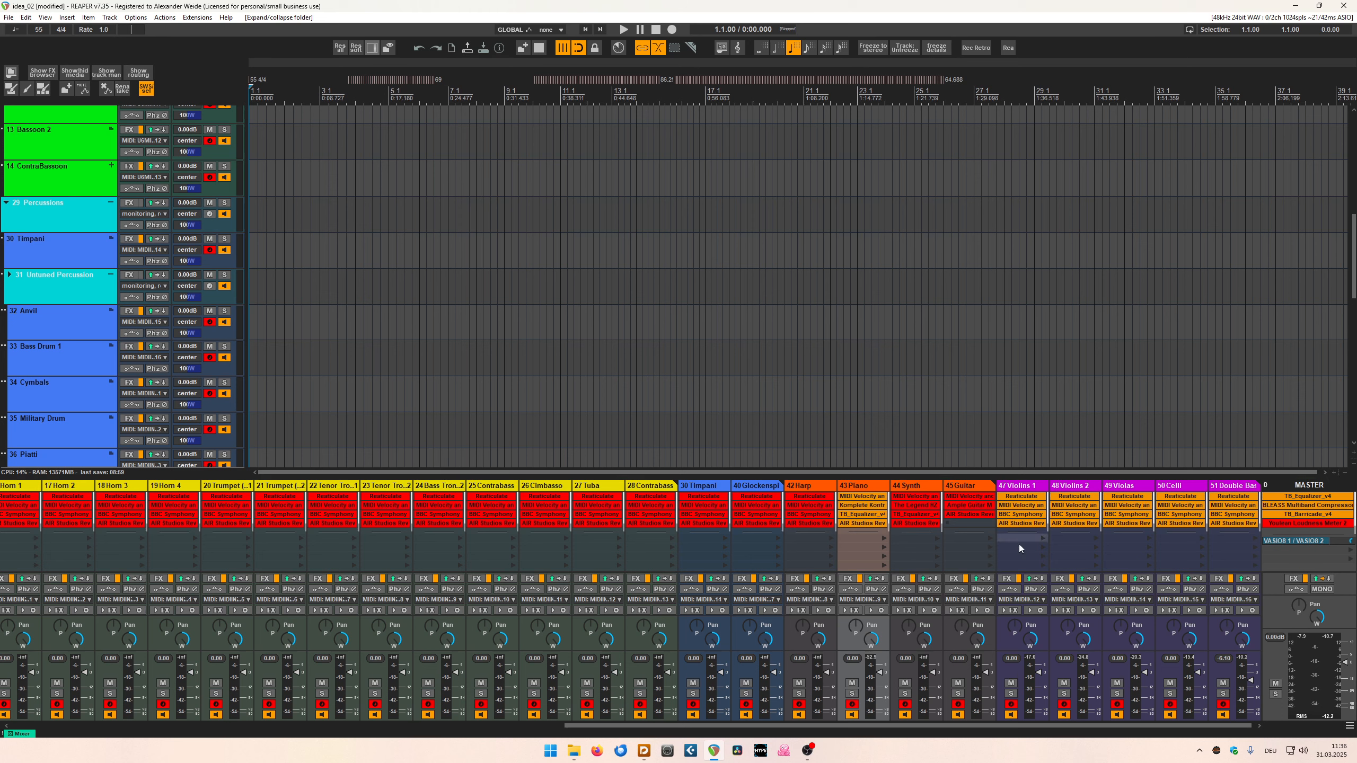
- Check the Violins 2 track's Reaticulate effect window, close it, and show the Reaticulate articulation list for BBC Violins 2
{"action": "left_click", "coordinate": [1078, 499]}
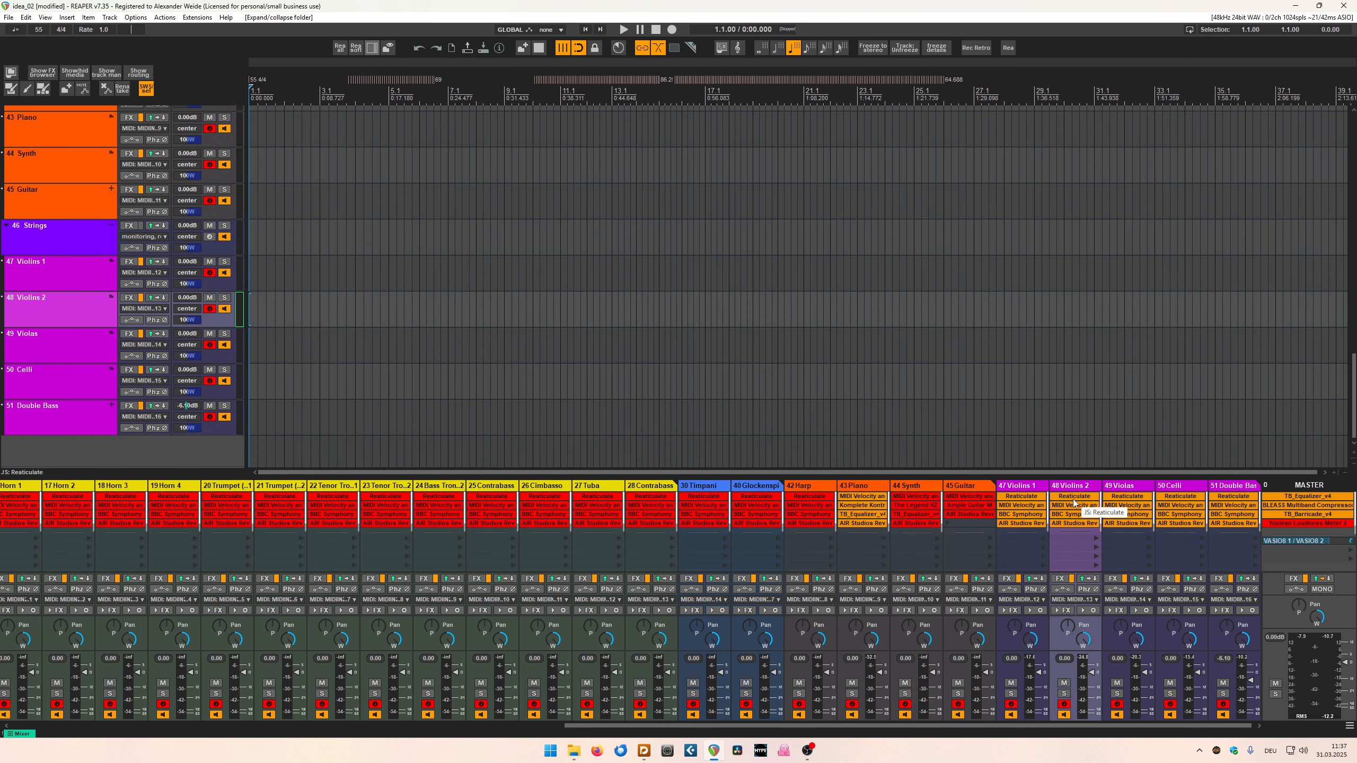
{"action": "left_click", "coordinate": [1074, 499]}
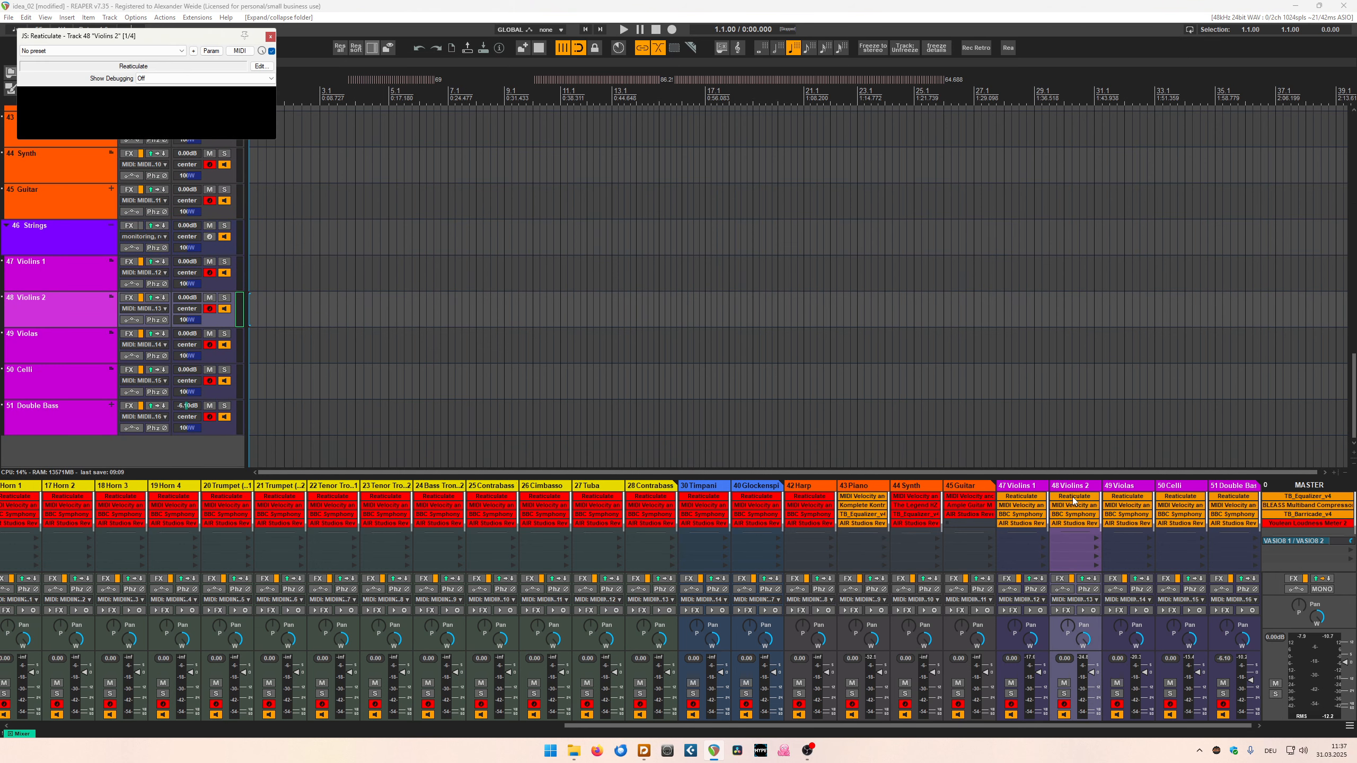
{"action": "left_click", "coordinate": [1074, 499]}
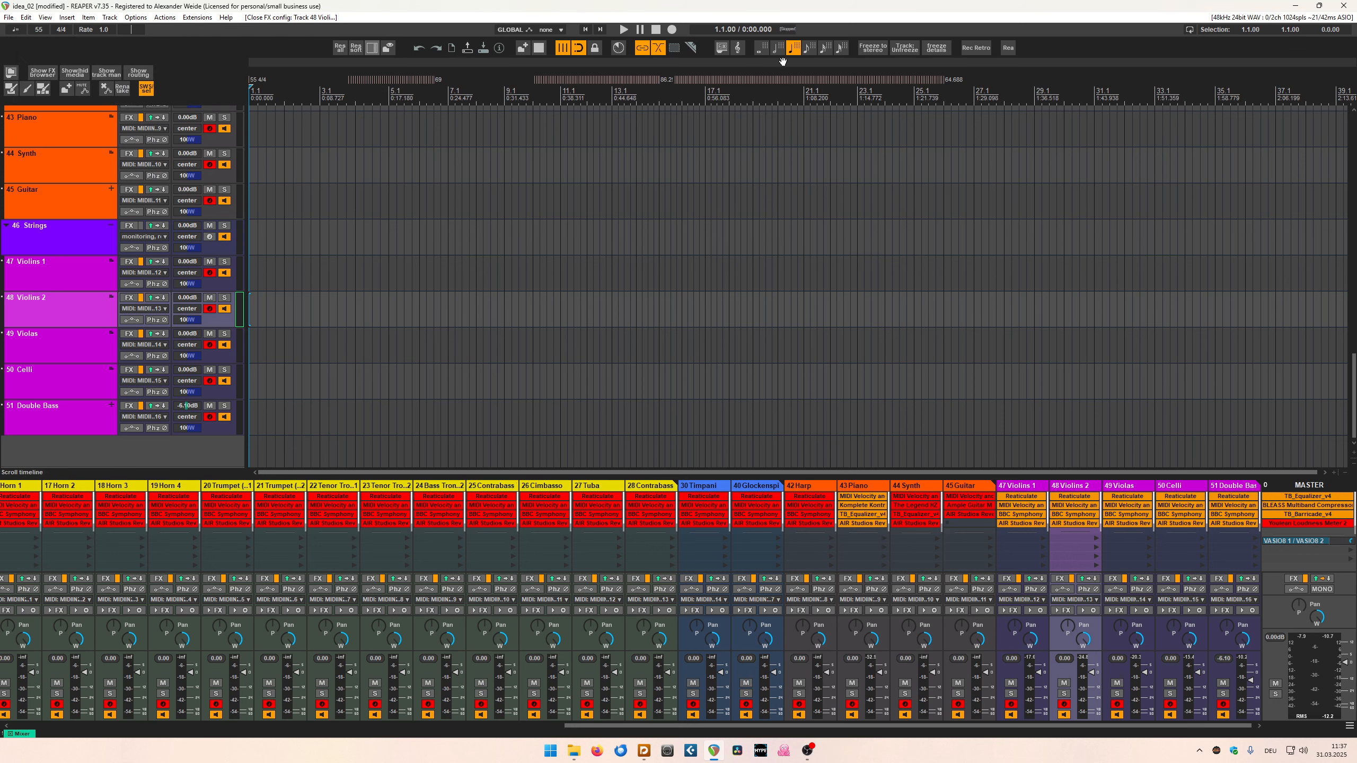
{"action": "left_click", "coordinate": [739, 49]}
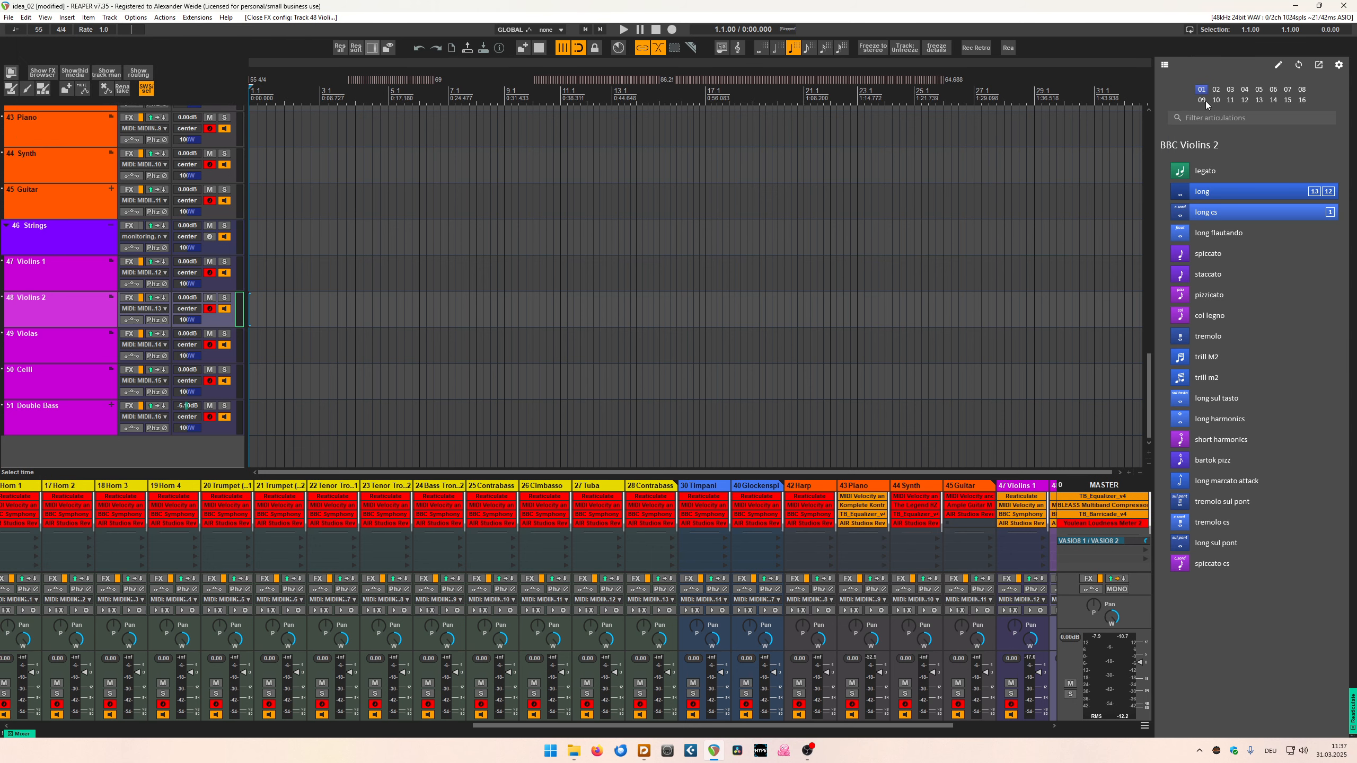
{"action": "left_click", "coordinate": [1223, 565]}
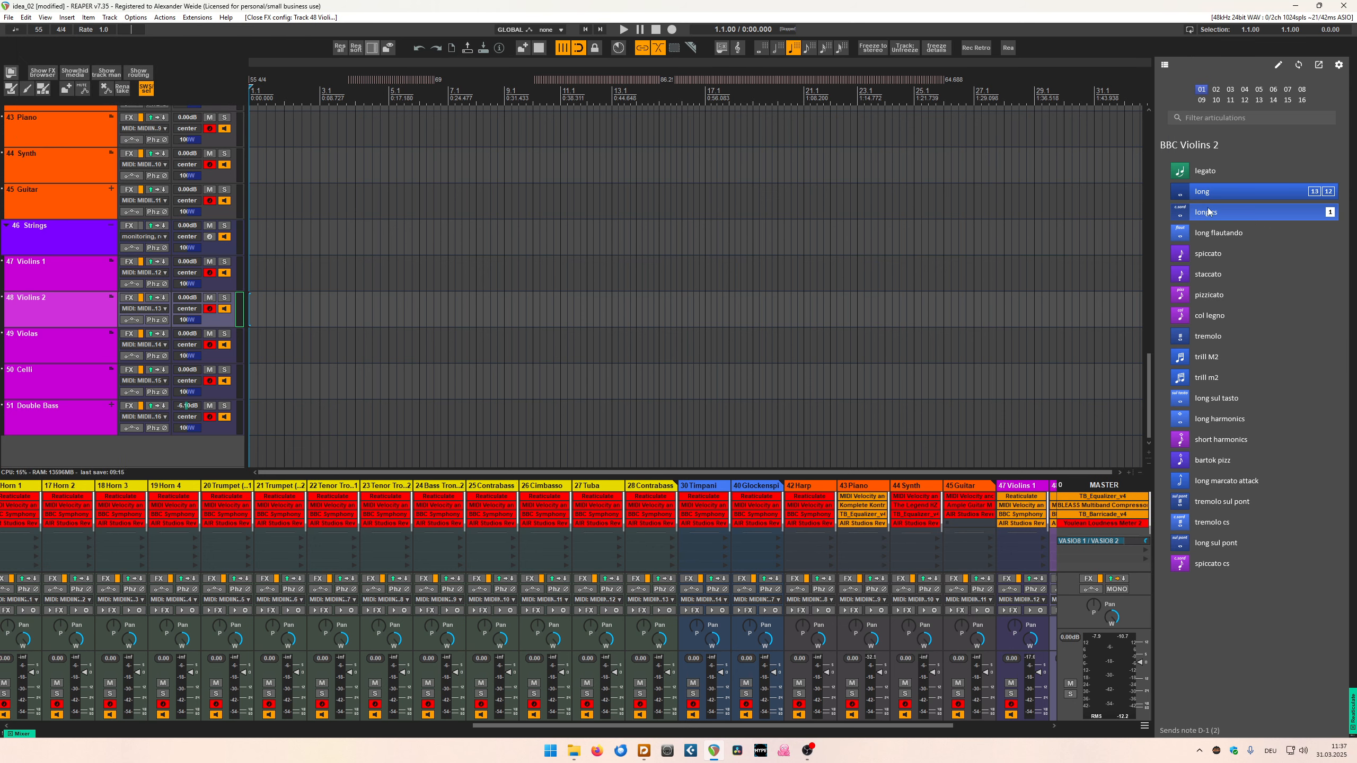
- Browse the factory Spitfire banks available in the Violins 2 track articulation settings and return to the articulation list without changing the bank
{"action": "left_click", "coordinate": [1164, 65]}
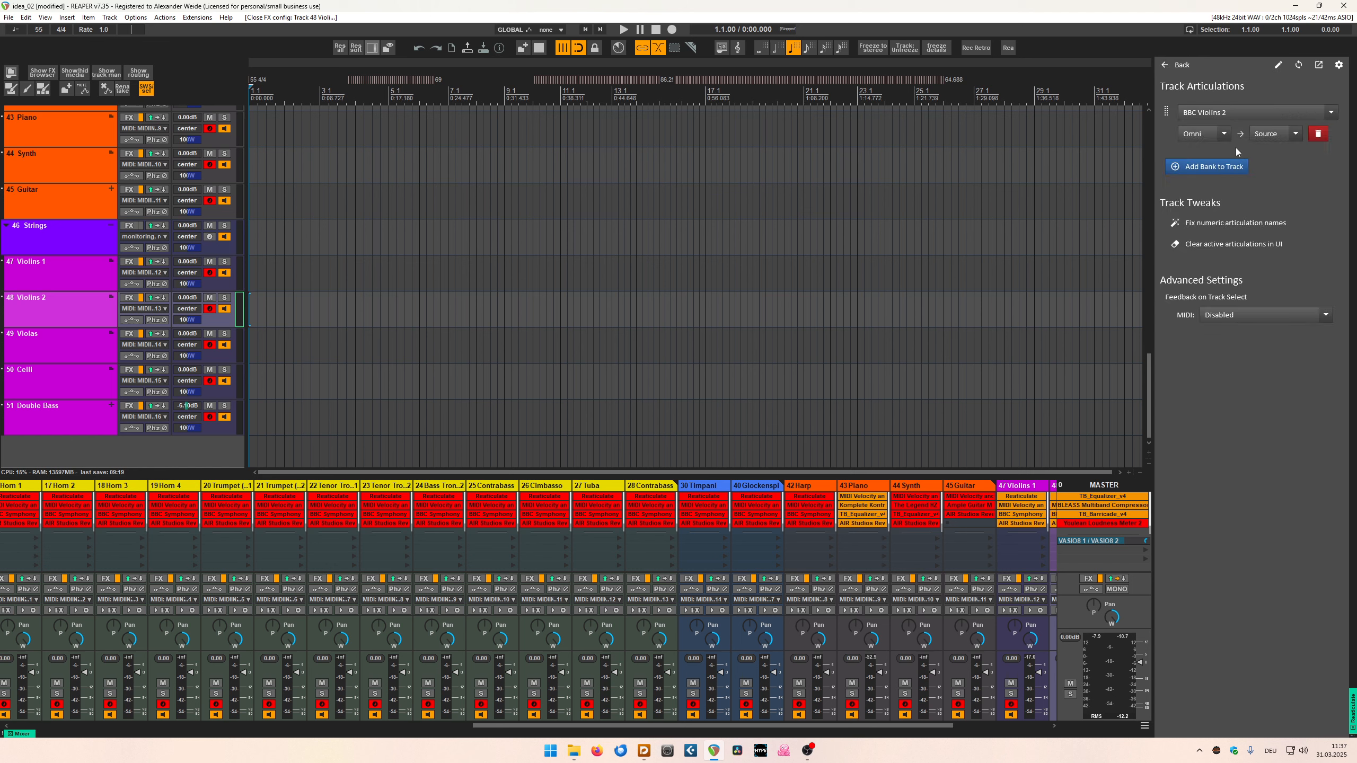
{"action": "left_click", "coordinate": [1228, 113]}
{"action": "mouse_move", "coordinate": [1212, 134]}
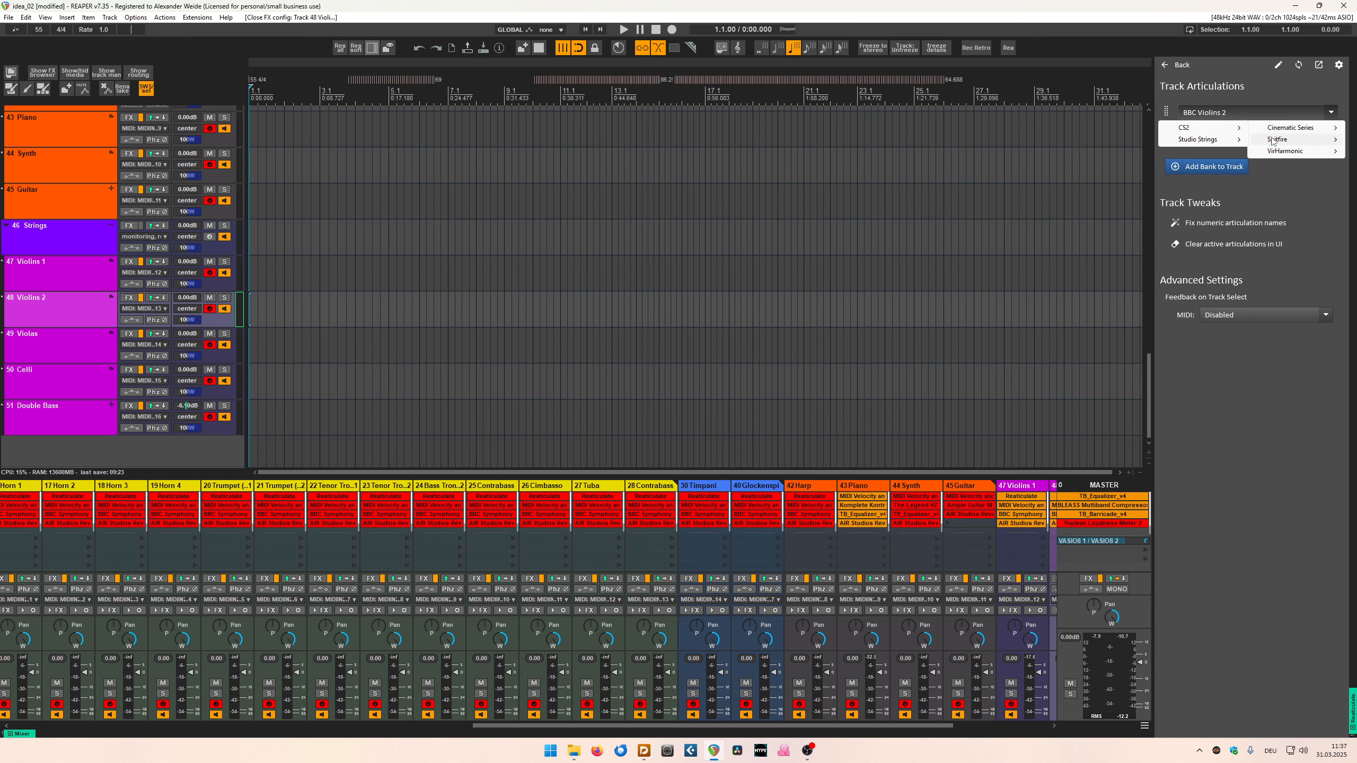
{"action": "mouse_move", "coordinate": [1272, 141]}
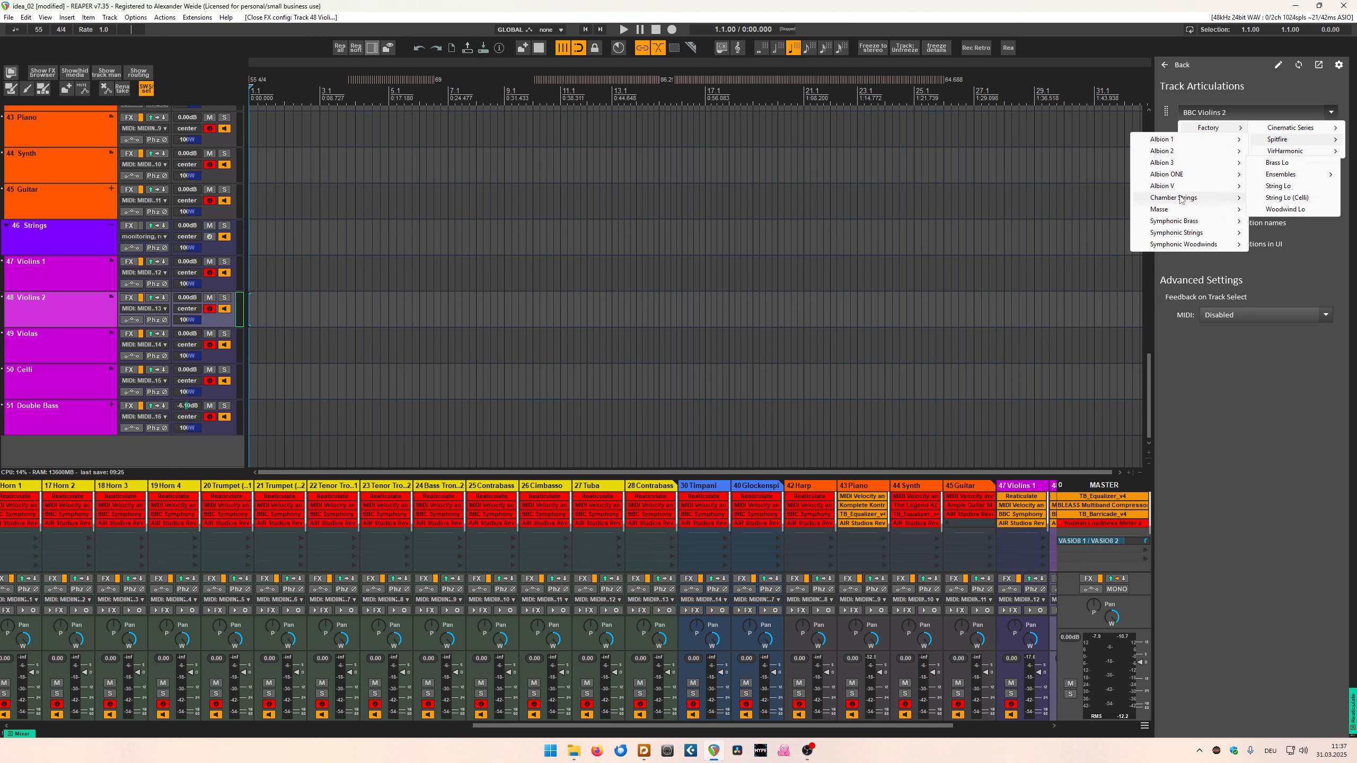
{"action": "mouse_move", "coordinate": [1182, 225]}
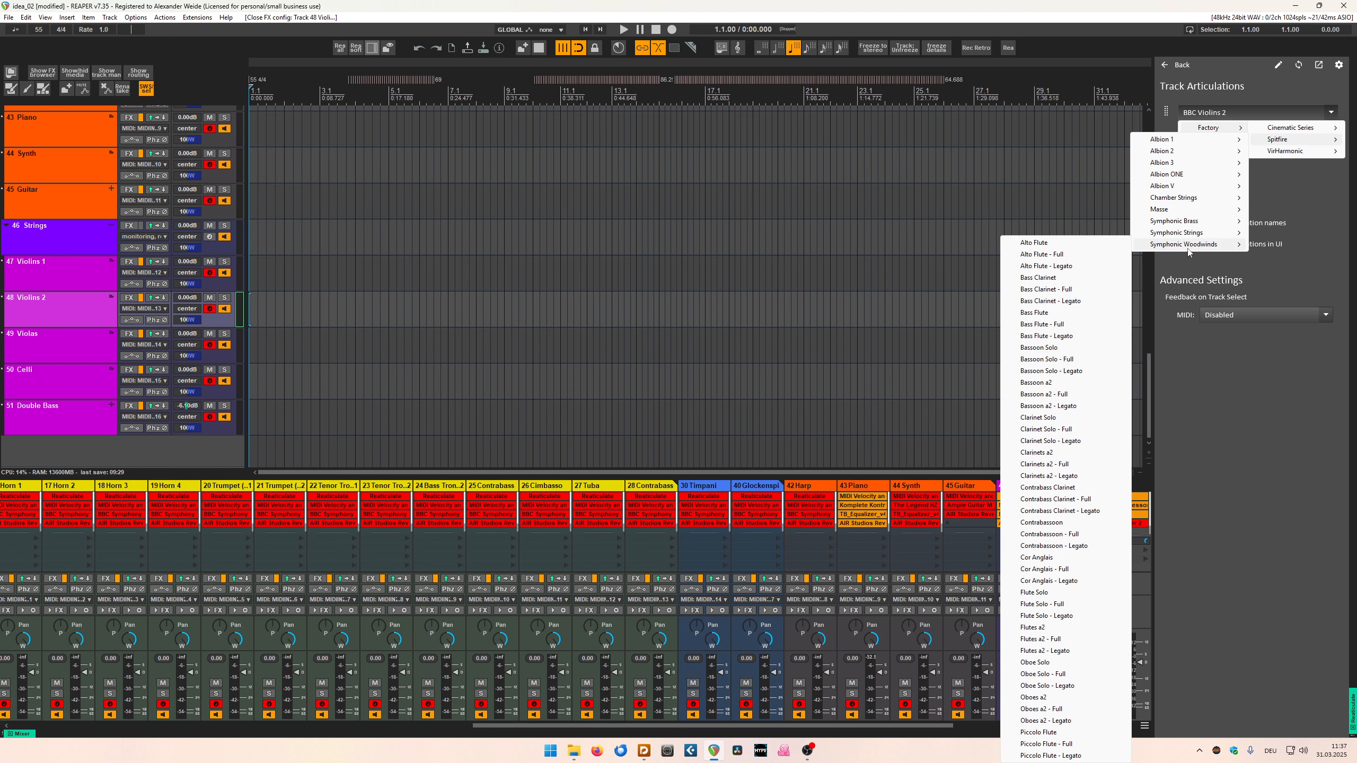
{"action": "left_click", "coordinate": [1285, 463]}
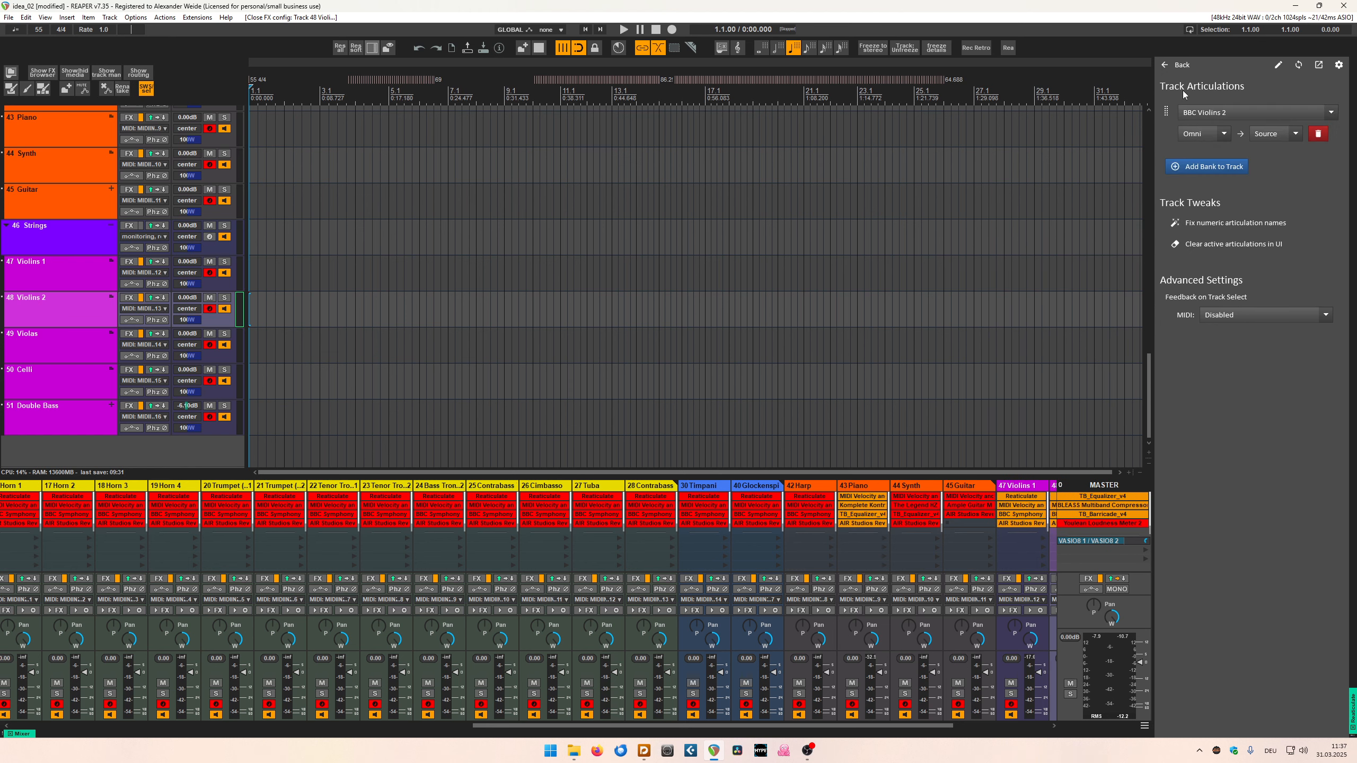
{"action": "left_click", "coordinate": [1161, 64]}
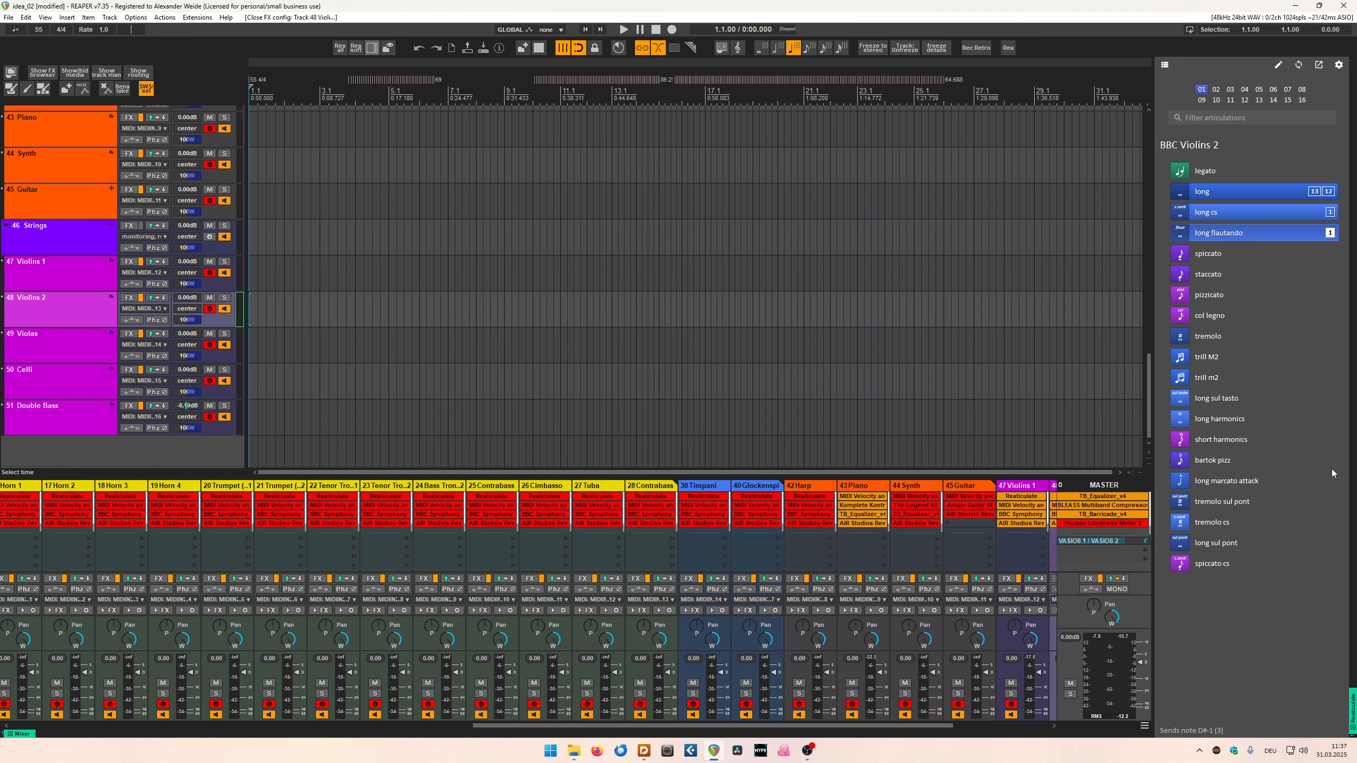
- Trigger articulations such as long marcato attack for BBC Violins 2, and close the Reaticulate list by terminating the script's running instances
{"action": "left_click", "coordinate": [1257, 480]}
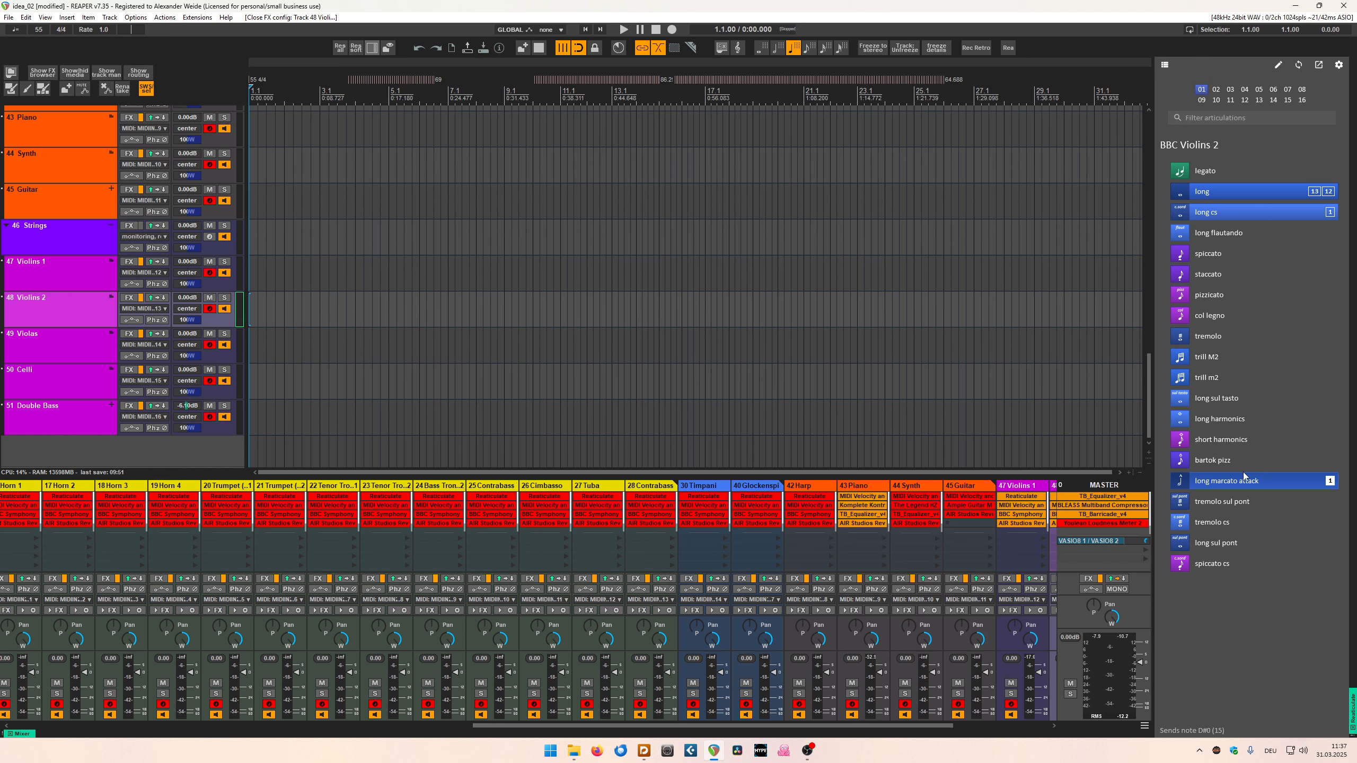
{"action": "left_click", "coordinate": [1243, 470]}
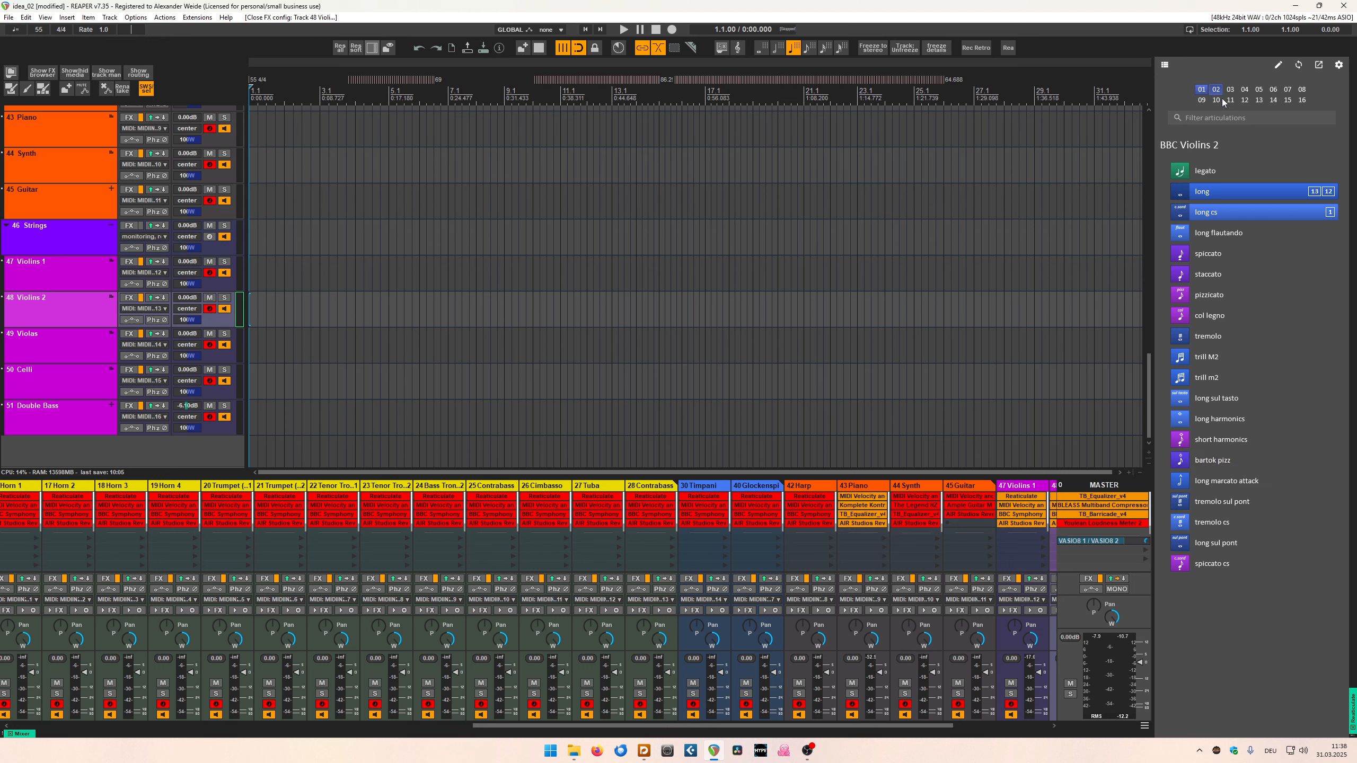
{"action": "left_click", "coordinate": [1221, 572]}
{"action": "left_click", "coordinate": [1319, 196]}
{"action": "left_click", "coordinate": [738, 48]}
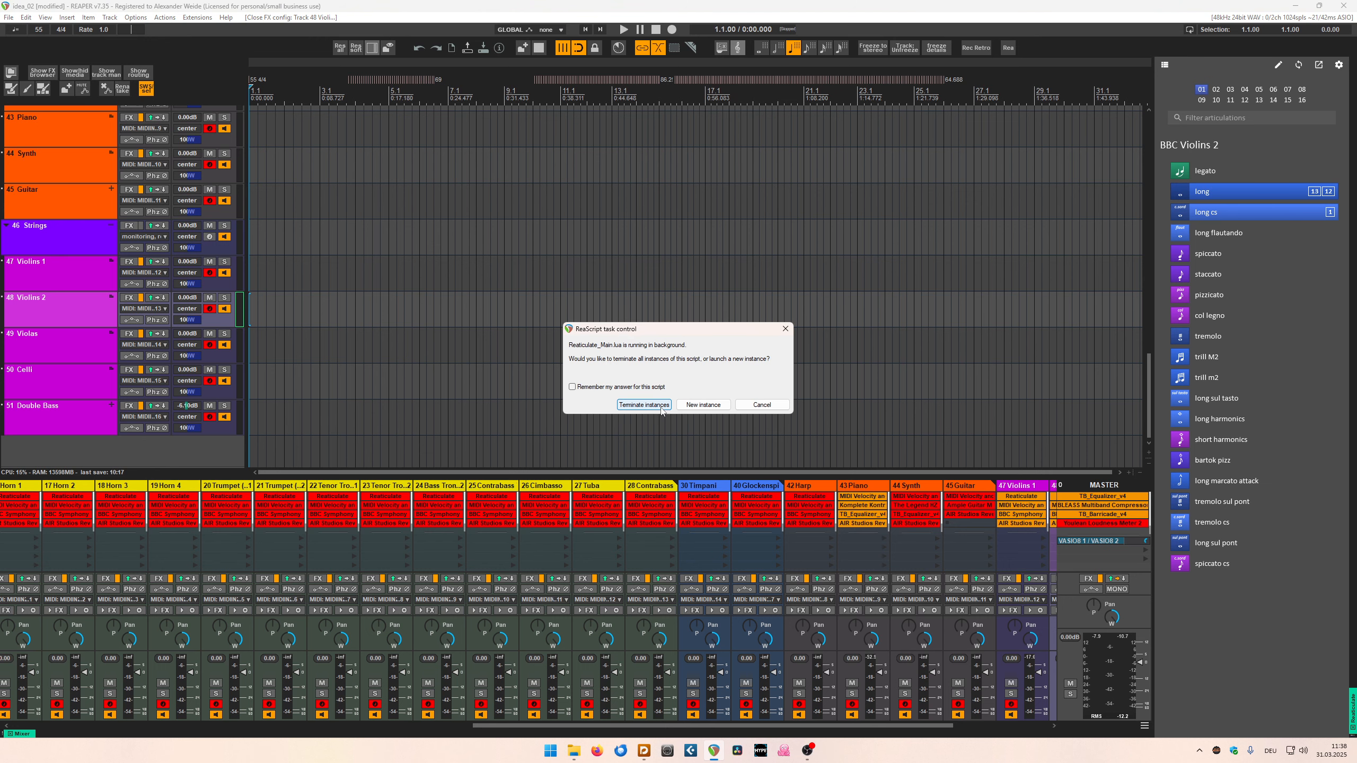
{"action": "left_click", "coordinate": [644, 404]}
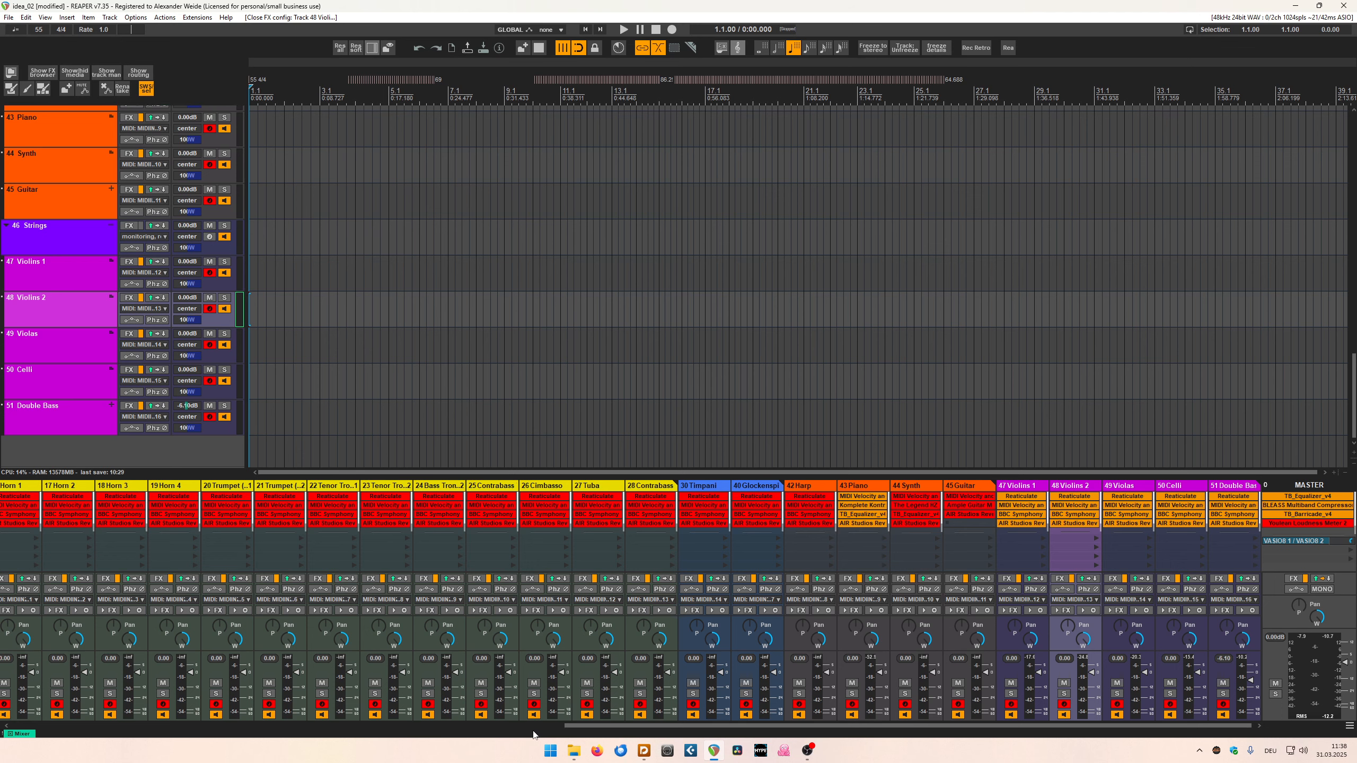
- Switch to Dorico and add a legato playing technique at the first Violoncello note in bar 1
{"action": "left_click", "coordinate": [644, 751]}
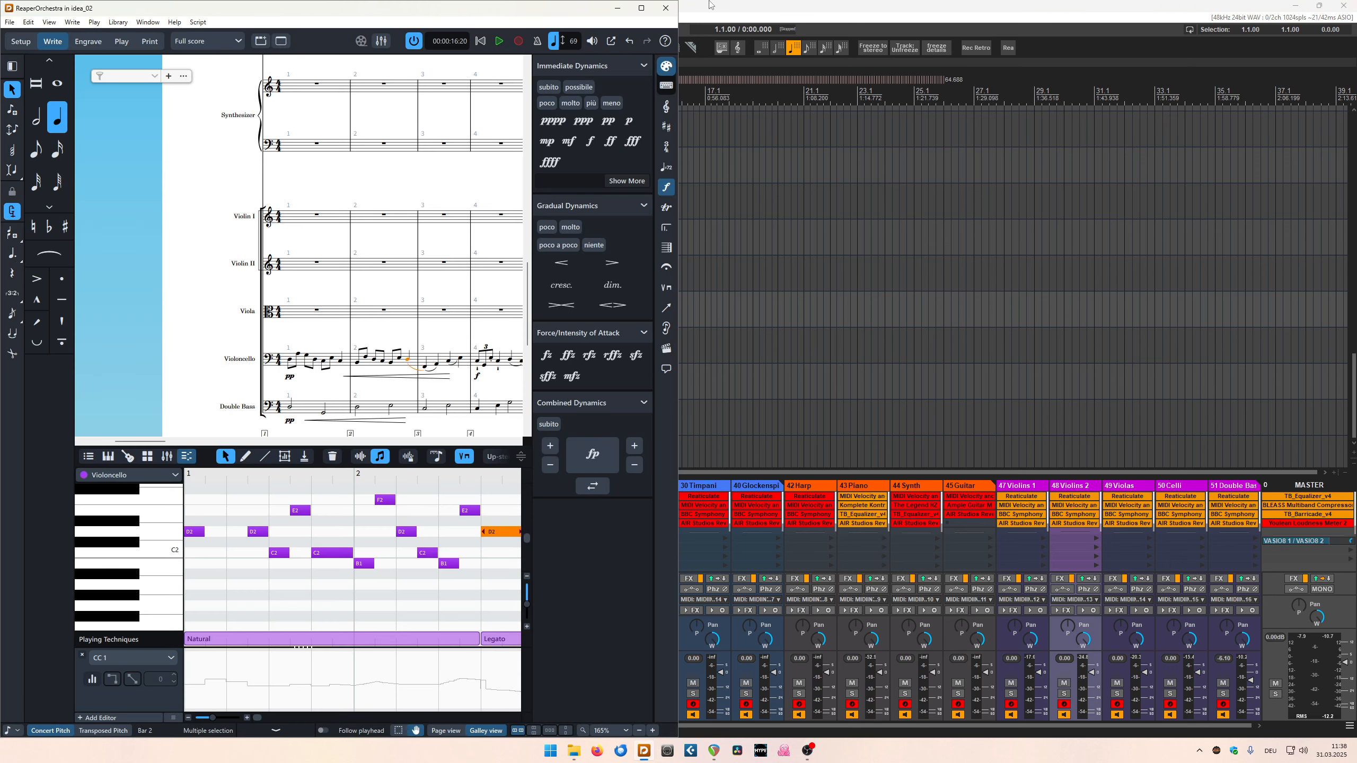
{"action": "left_click", "coordinate": [291, 361]}
{"action": "scroll", "coordinate": [310, 326], "scroll_direction": "down", "scroll_amount": 2}
{"action": "scroll", "coordinate": [310, 326], "scroll_direction": "up", "scroll_amount": 2}
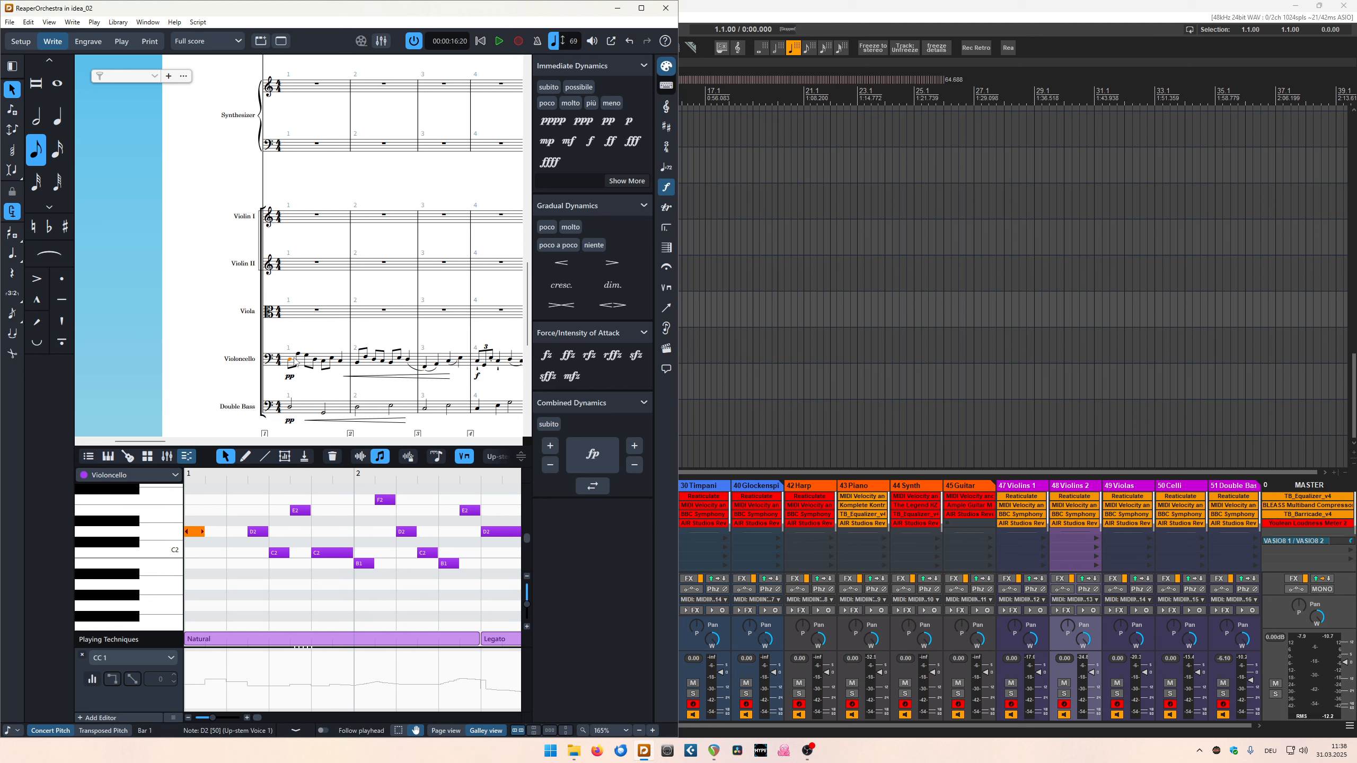
{"action": "key", "text": "shift+f"}
{"action": "key", "text": "Escape"}
{"action": "key", "text": "shift+p"}
{"action": "type", "text": "legato"}
{"action": "key", "text": "Return"}
{"action": "key", "text": "Escape"}
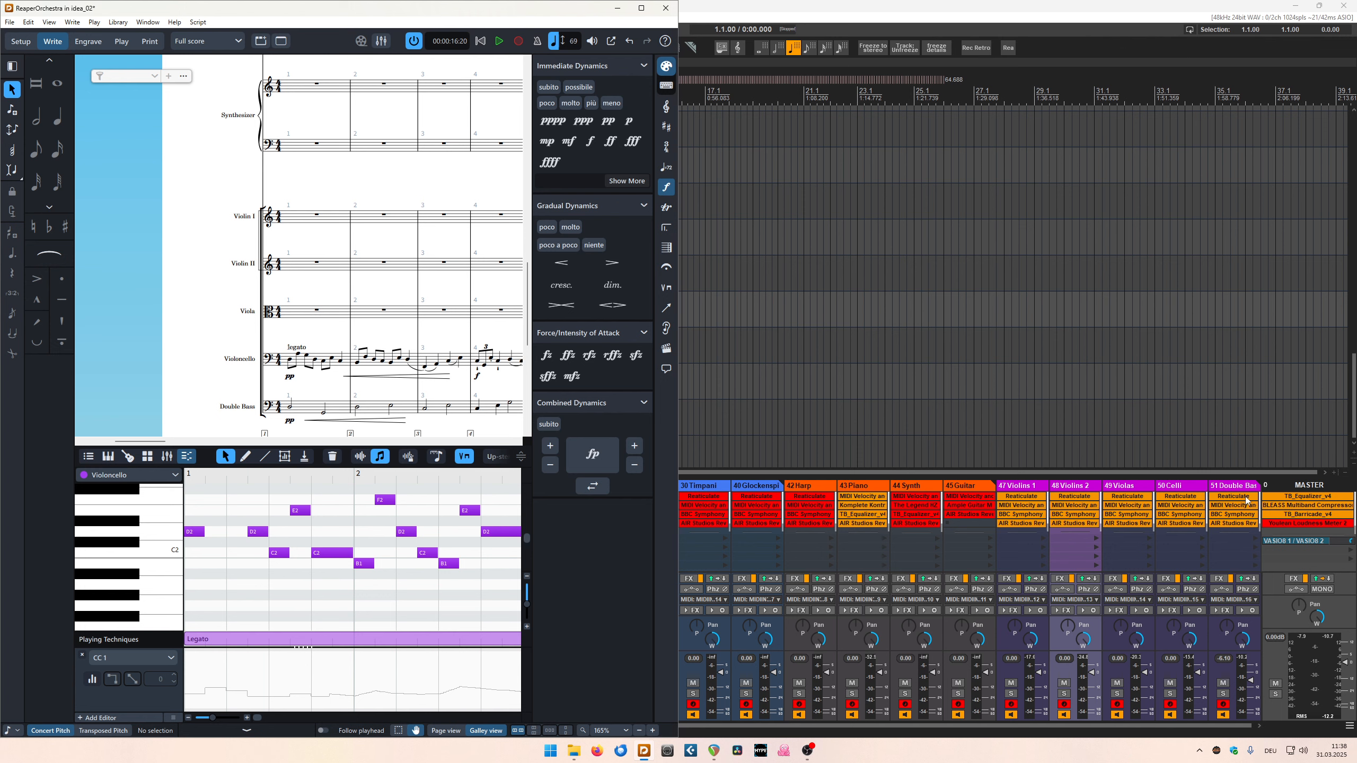
- Switch to REAPER and open the BBC Symphony Orchestra instrument on the Celli track
{"action": "left_click", "coordinate": [1183, 517]}
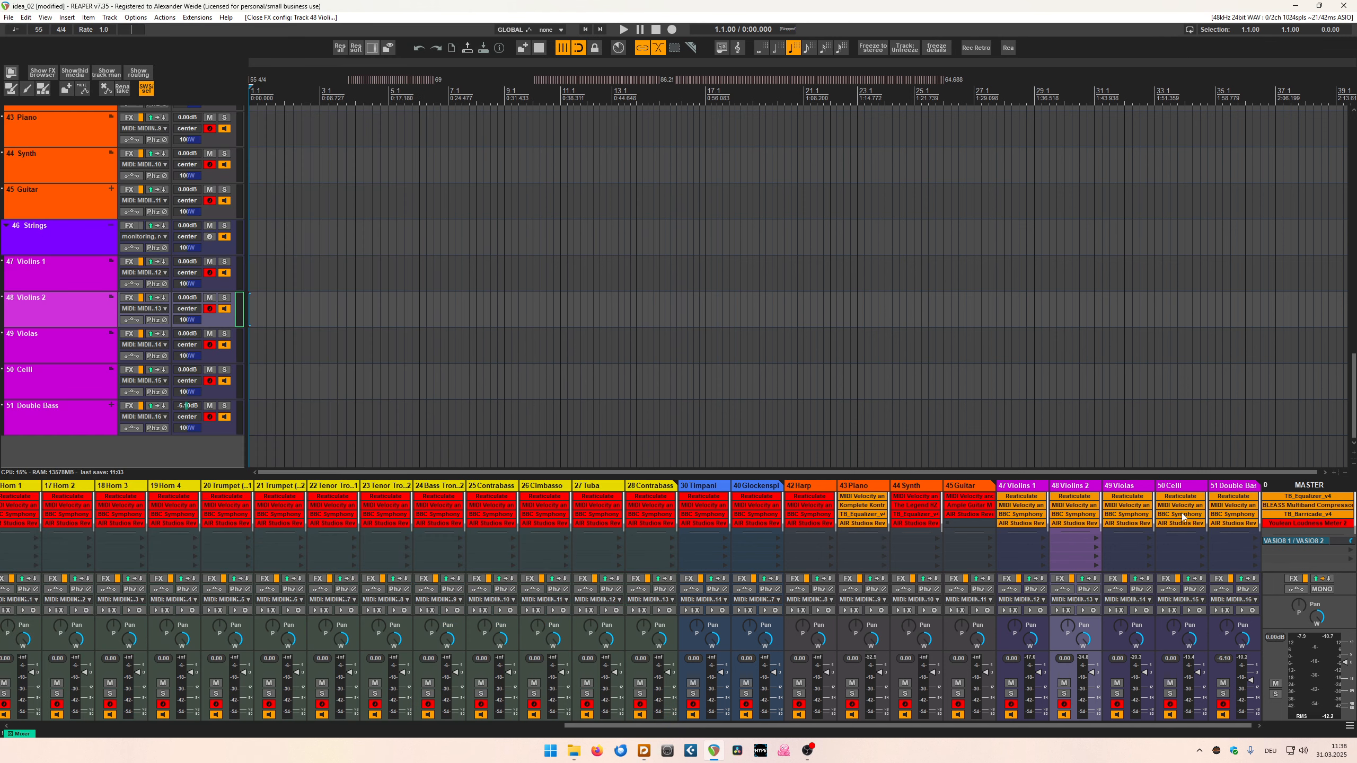
{"action": "left_click", "coordinate": [1182, 514]}
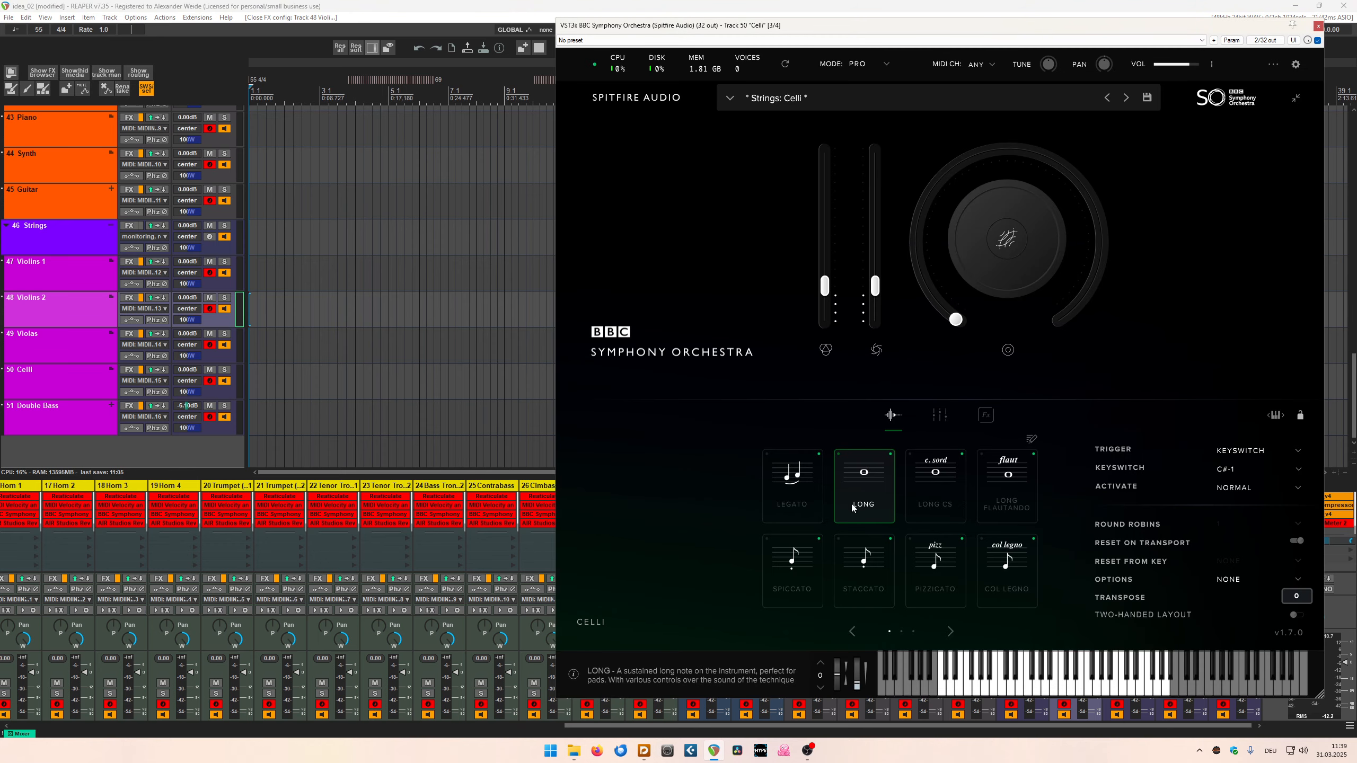
{"action": "left_click_drag", "start_coordinate": [872, 29], "coordinate": [1356, 51]}
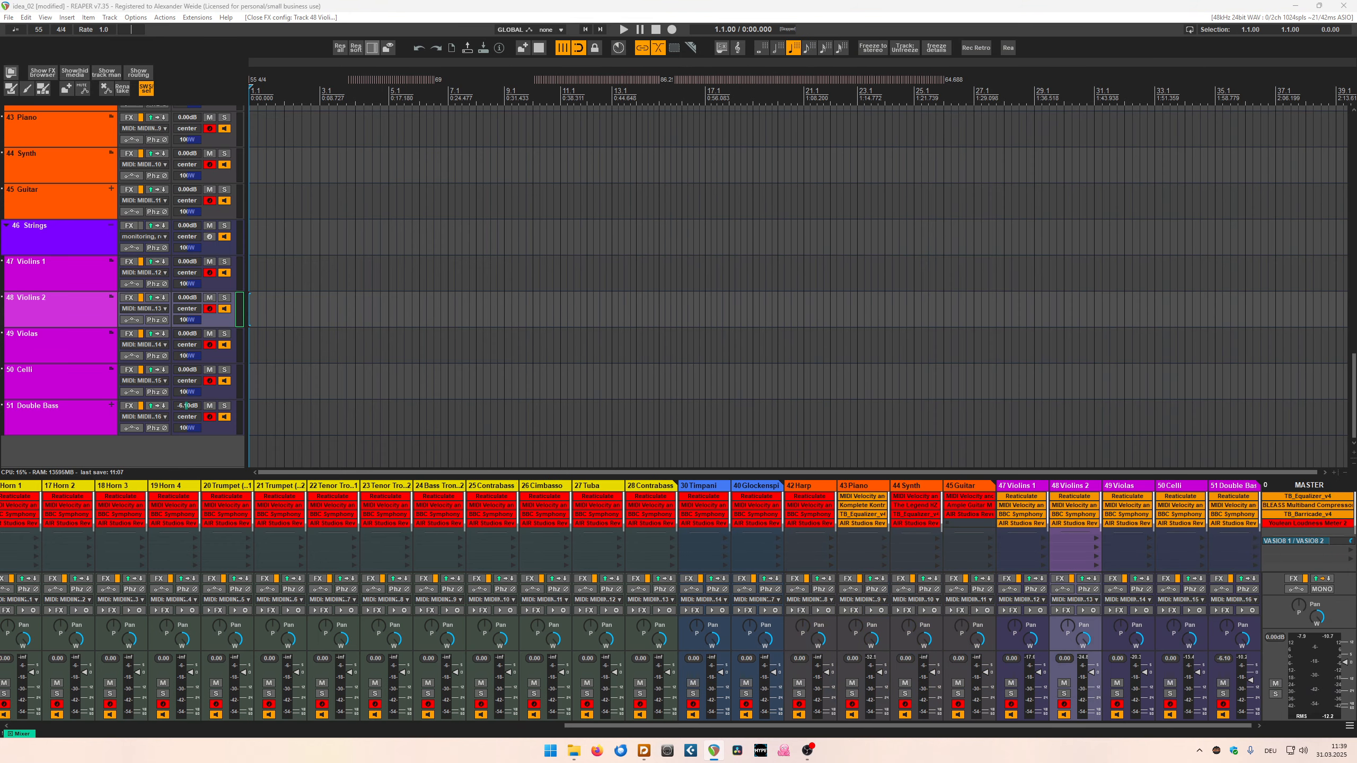
- Audition the first Violoncello note in Dorico and check the selected articulation in the Celli instrument in REAPER
{"action": "left_click", "coordinate": [716, 754]}
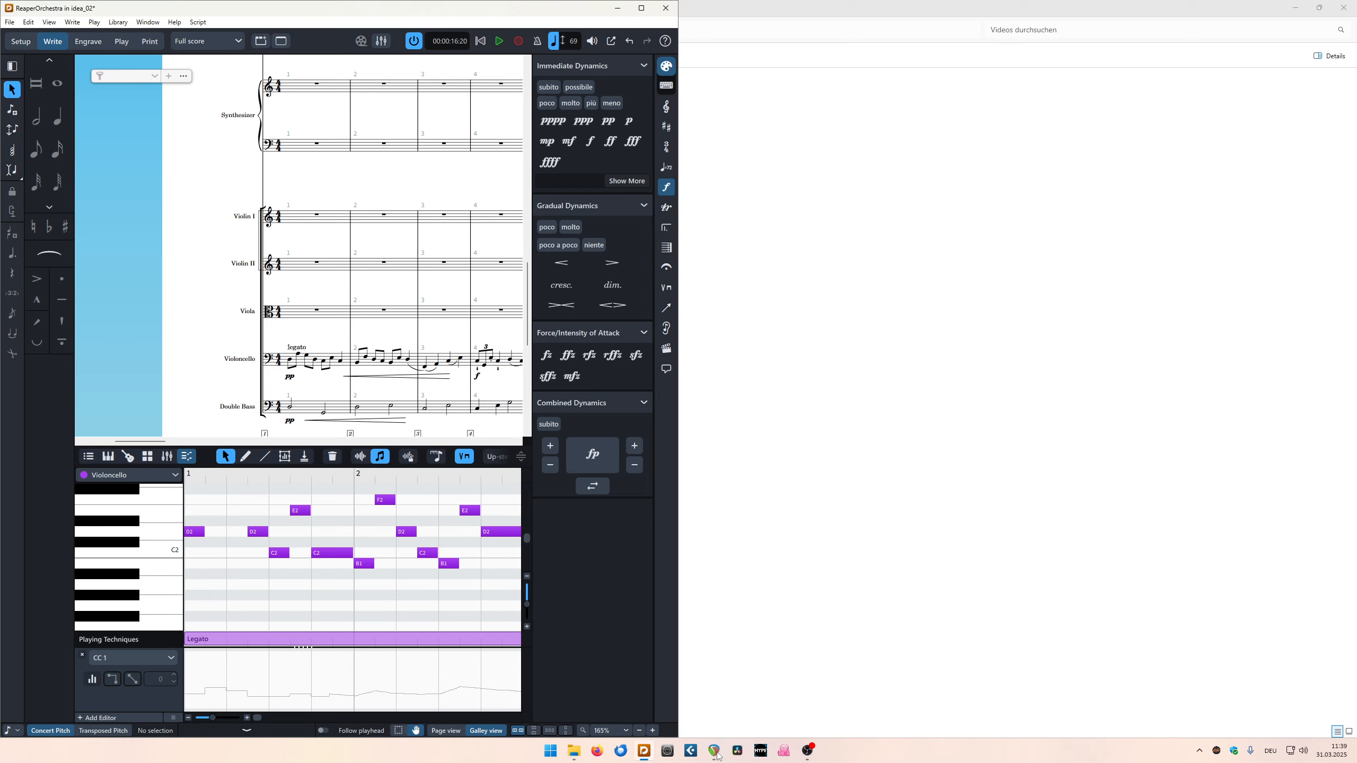
{"action": "left_click", "coordinate": [289, 361]}
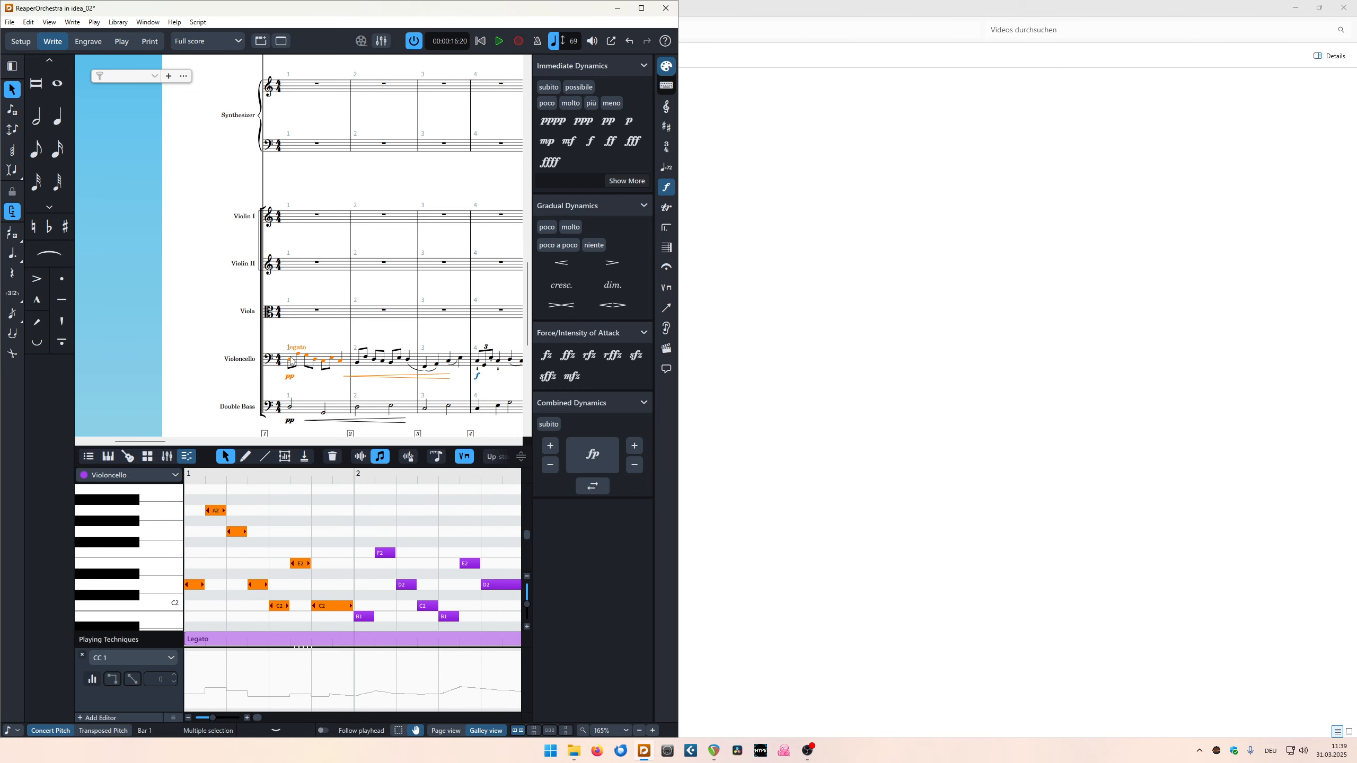
{"action": "left_click", "coordinate": [716, 751]}
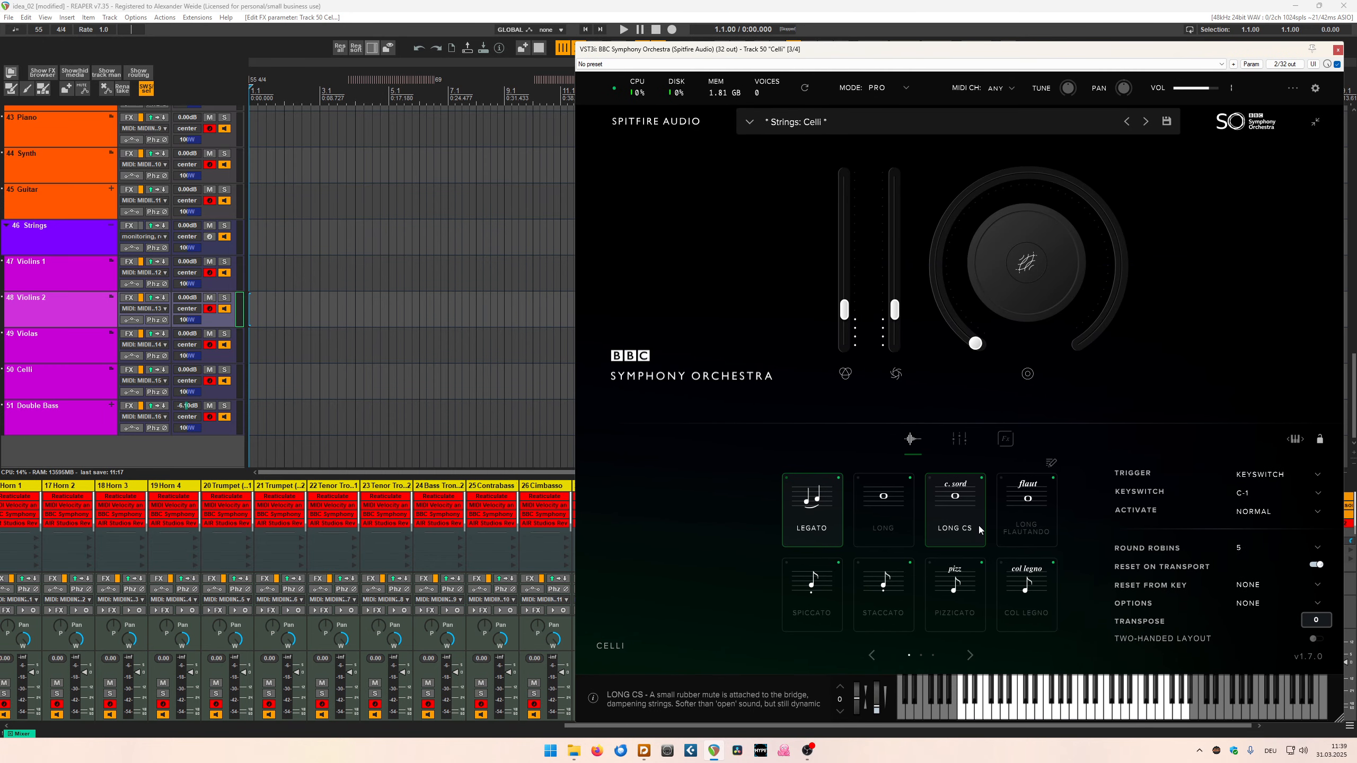
{"action": "left_click", "coordinate": [646, 754]}
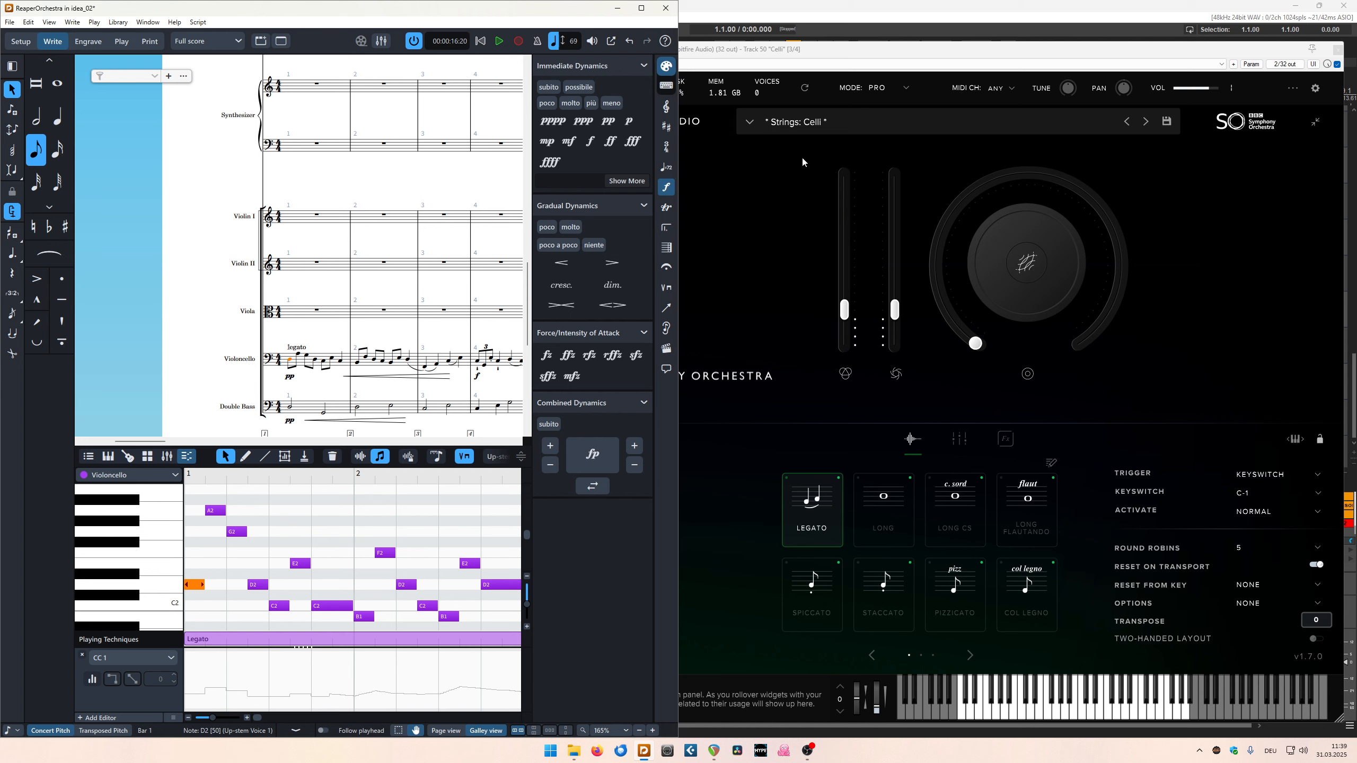
- Move the Celli instrument window beside the Dorico score so its articulations and the notation are visible together
{"action": "left_click", "coordinate": [725, 50]}
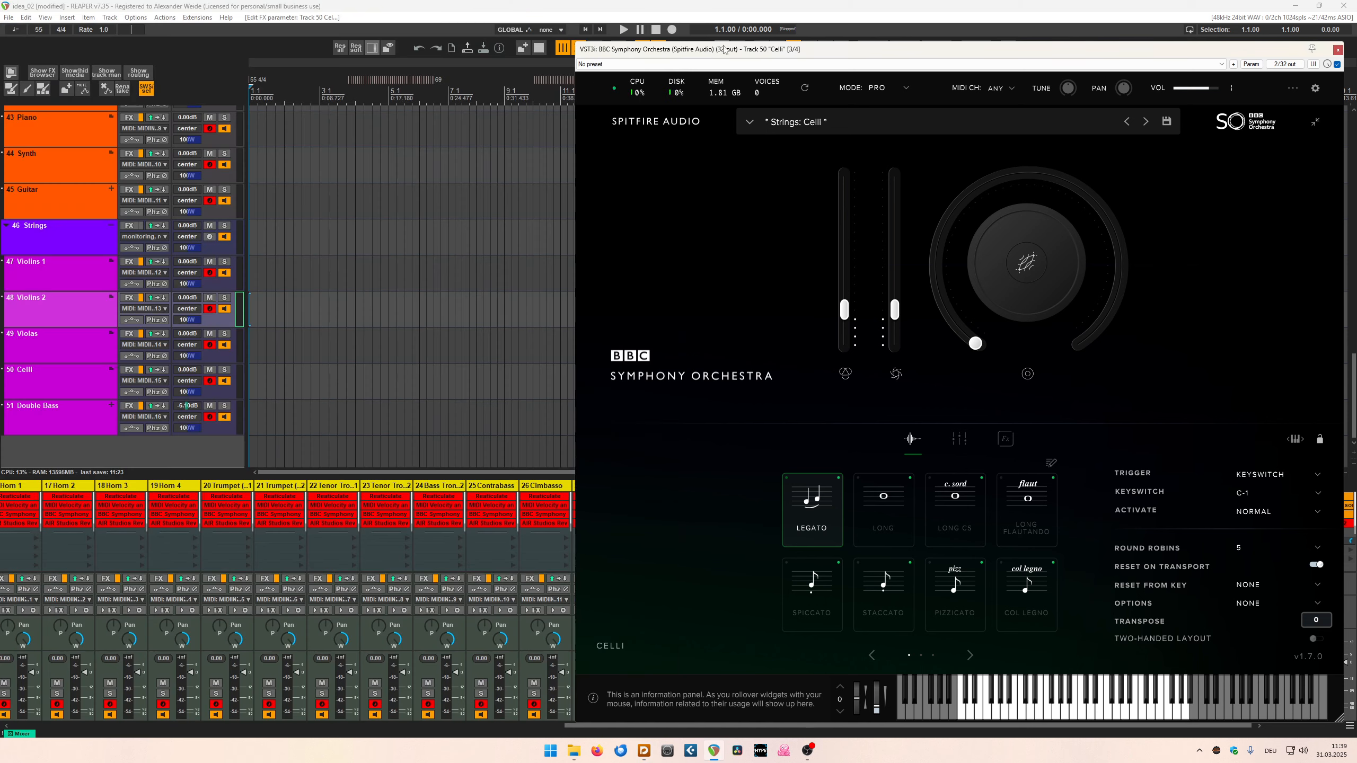
{"action": "left_click_drag", "start_coordinate": [725, 50], "coordinate": [853, 45]}
{"action": "left_click", "coordinate": [645, 754]}
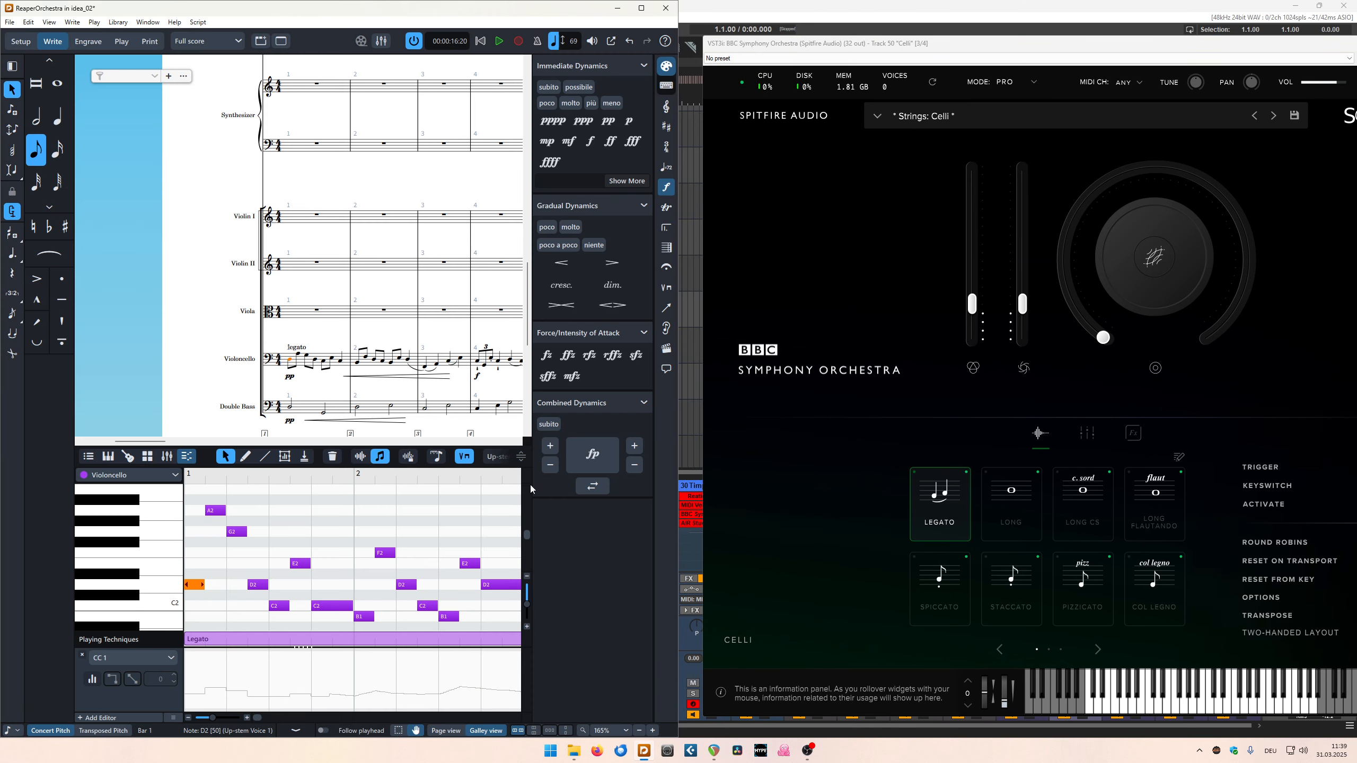
- Replace the legato technique at the start of the Violoncello part with con sord. and check the Celli instrument's articulation
{"action": "left_click", "coordinate": [297, 349]}
{"action": "left_click", "coordinate": [1107, 501]}
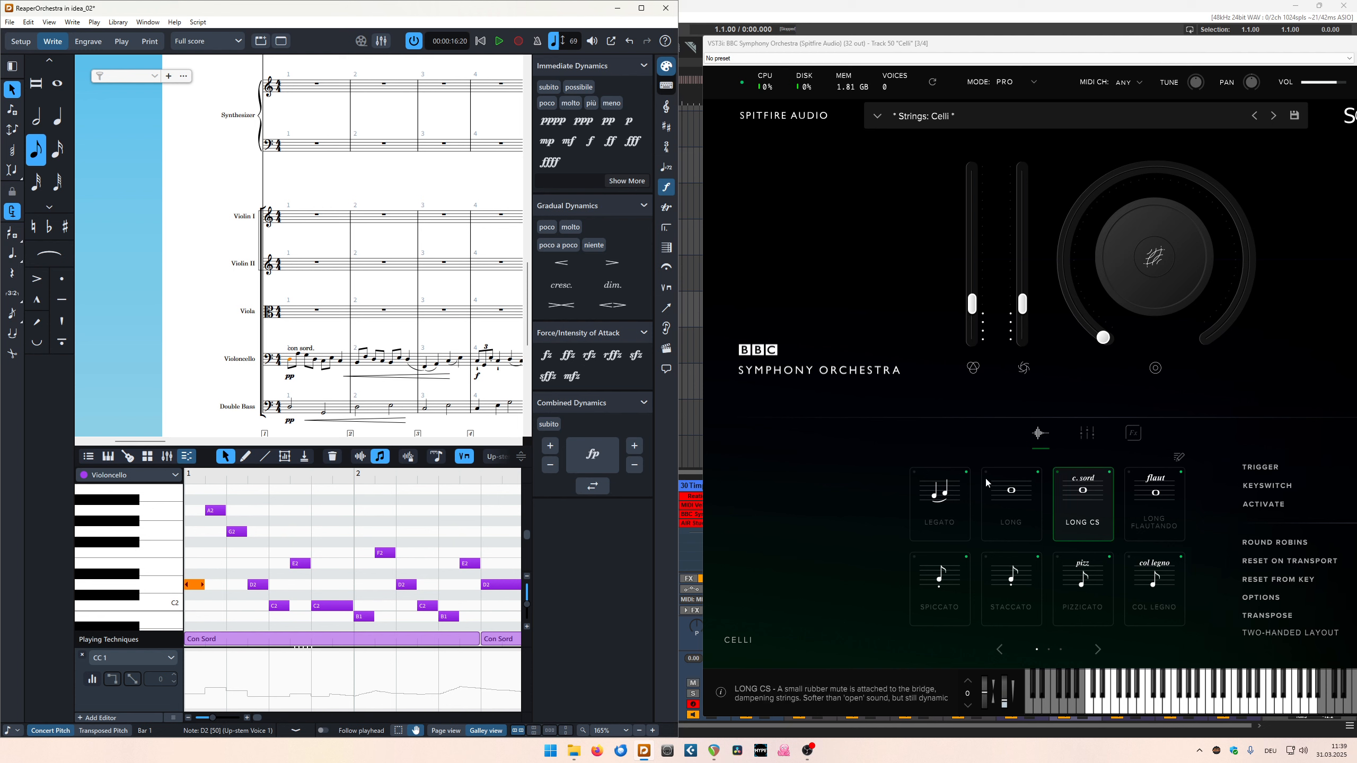
- Delete the con sord. technique above Violoncello bar 1 and bring REAPER back to the front
{"action": "left_click", "coordinate": [302, 348]}
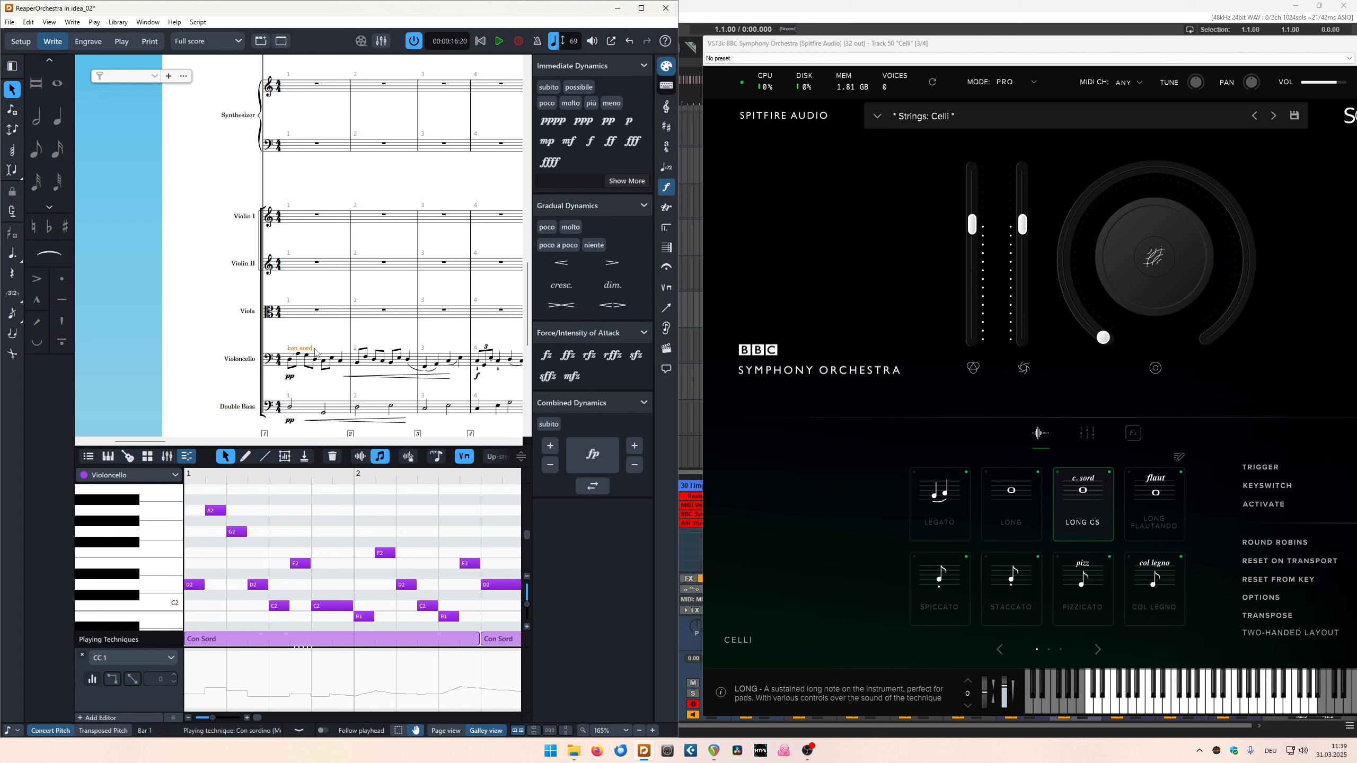
{"action": "key", "text": "Delete"}
{"action": "left_click_drag", "start_coordinate": [743, 46], "coordinate": [1356, 96]}
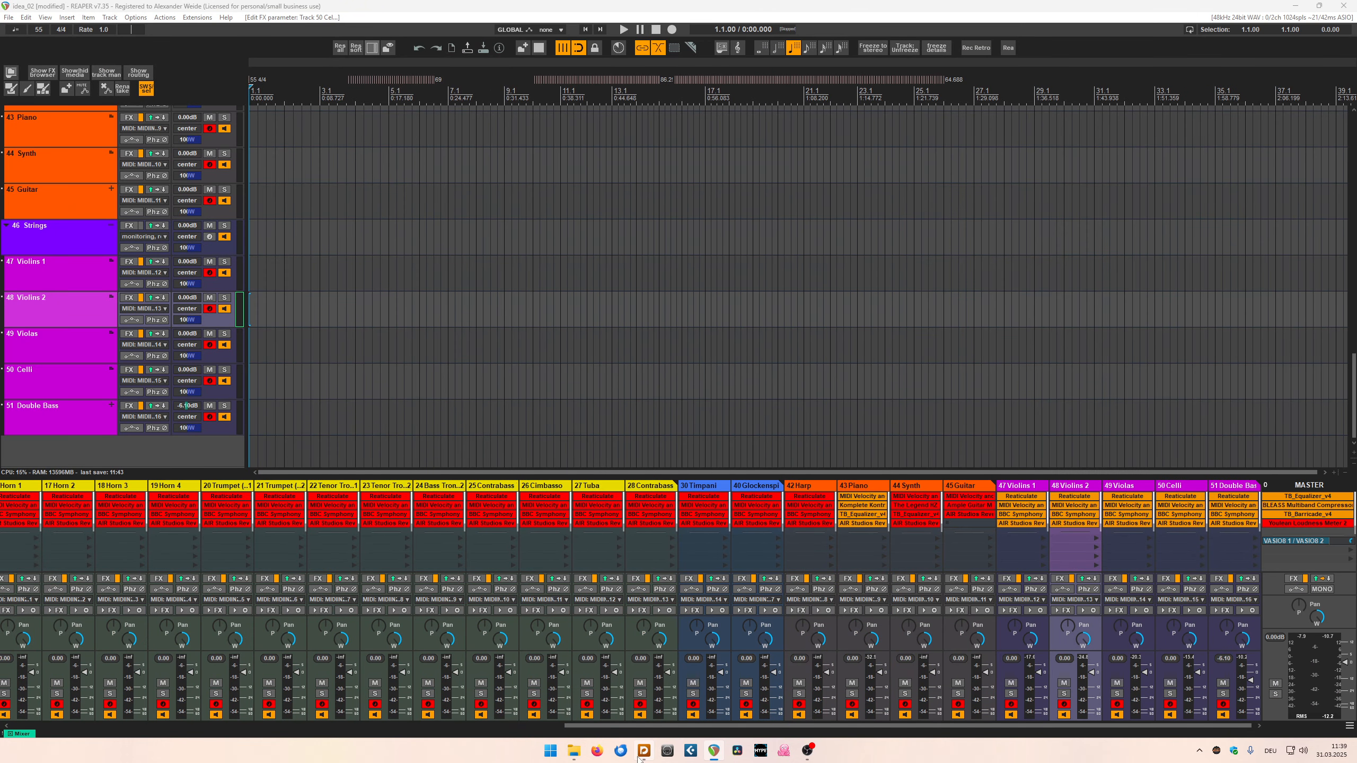
- Switch to Dorico, maximize its window and show the instrument tracks in Play mode
{"action": "mouse_move", "coordinate": [643, 753]}
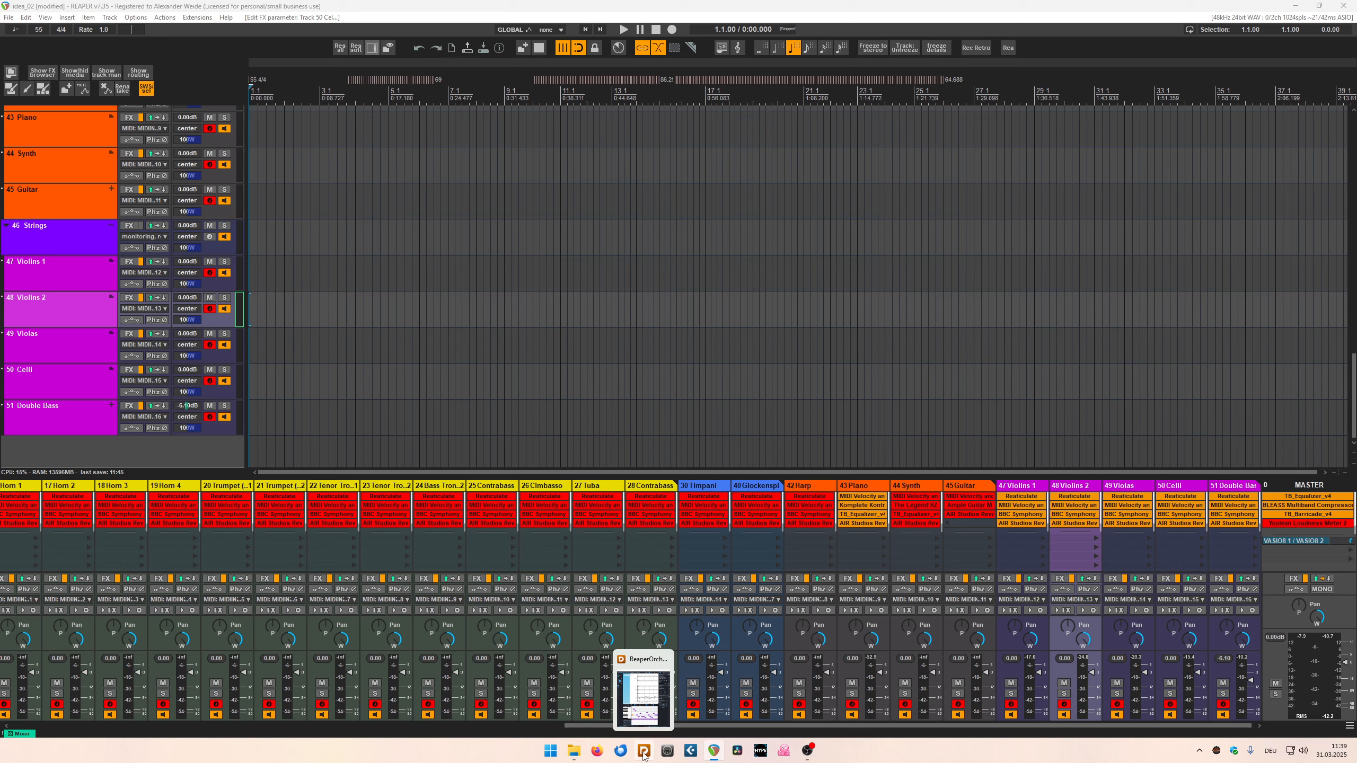
{"action": "left_click", "coordinate": [644, 751]}
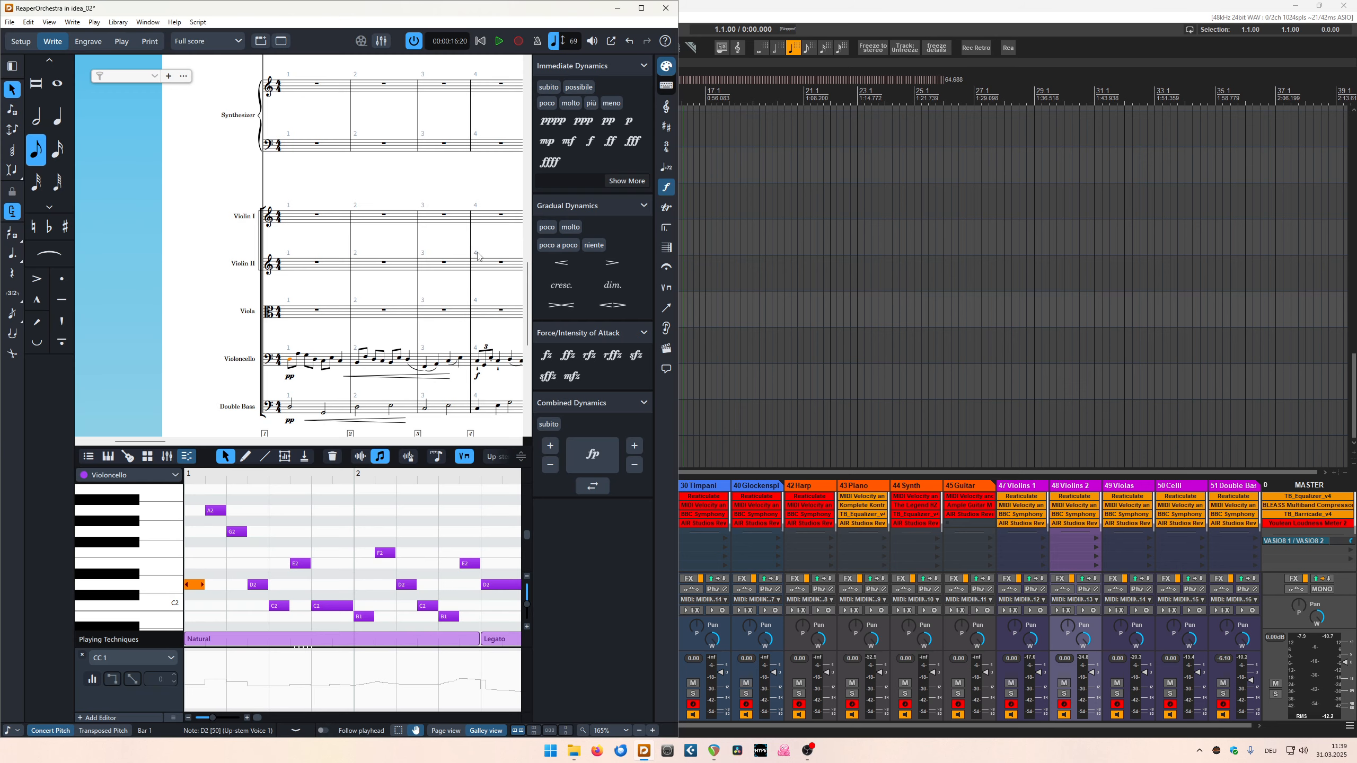
{"action": "left_click", "coordinate": [641, 8]}
{"action": "left_click", "coordinate": [120, 37]}
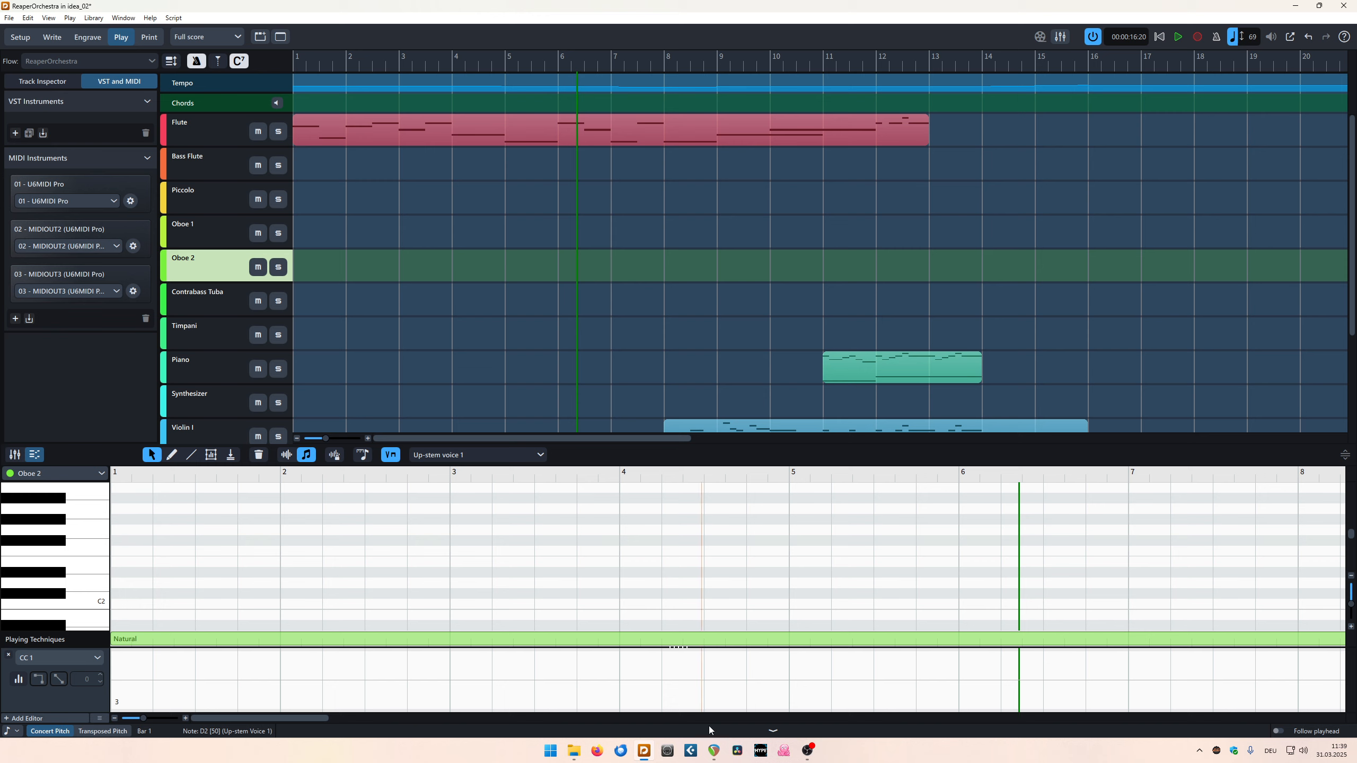
- Return to REAPER and inspect the MIDI input ports available for the Violins 1 track, leaving its input as it is
{"action": "left_click", "coordinate": [714, 752]}
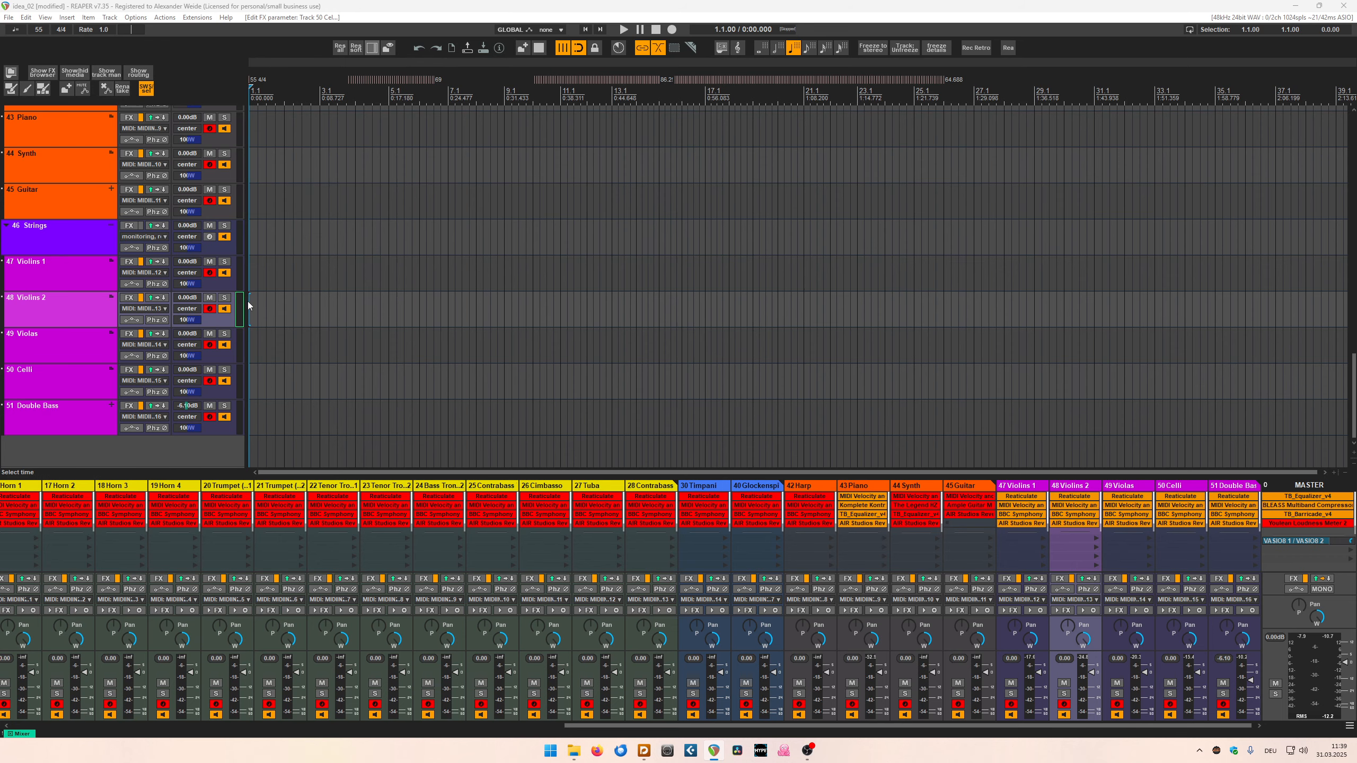
{"action": "left_click_drag", "start_coordinate": [734, 726], "coordinate": [248, 726]}
{"action": "left_click", "coordinate": [163, 273]}
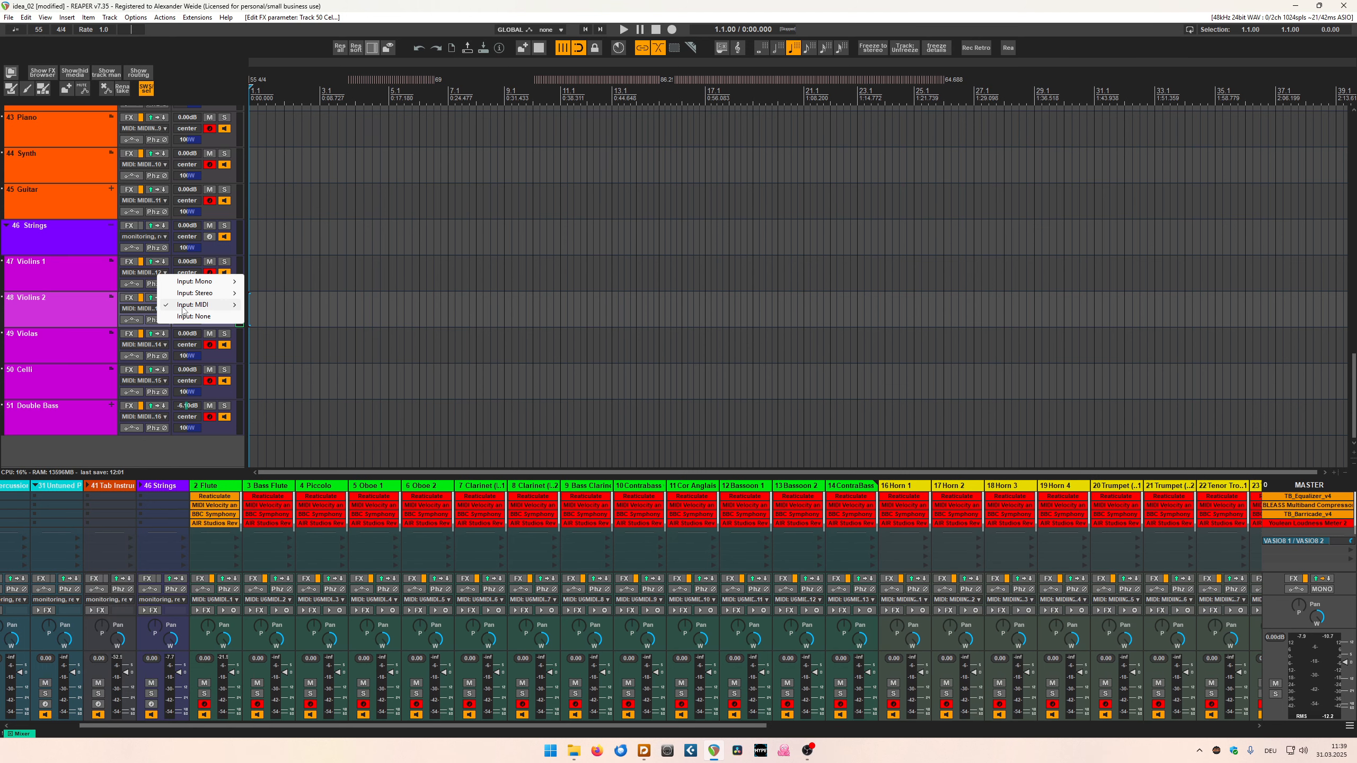
{"action": "mouse_move", "coordinate": [193, 306]}
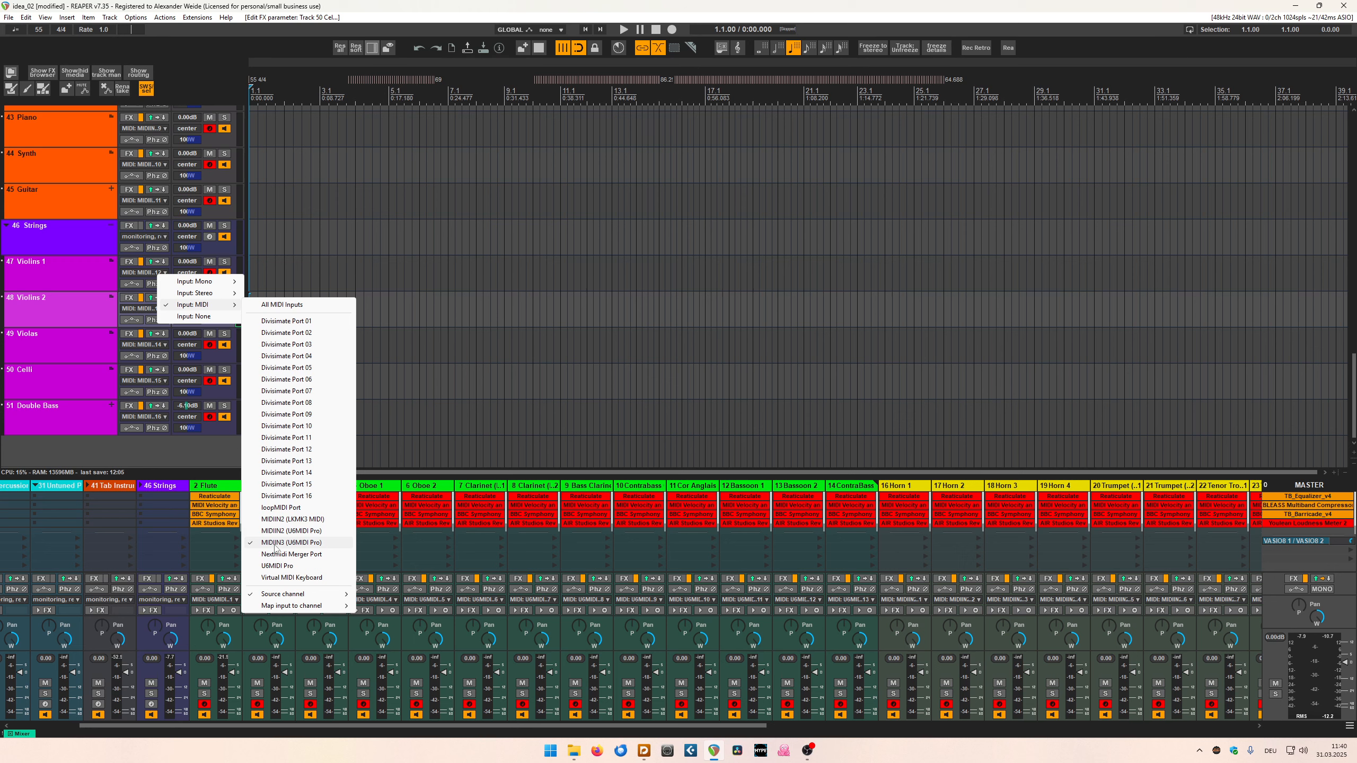
{"action": "mouse_move", "coordinate": [280, 595]}
{"action": "left_click", "coordinate": [938, 13]}
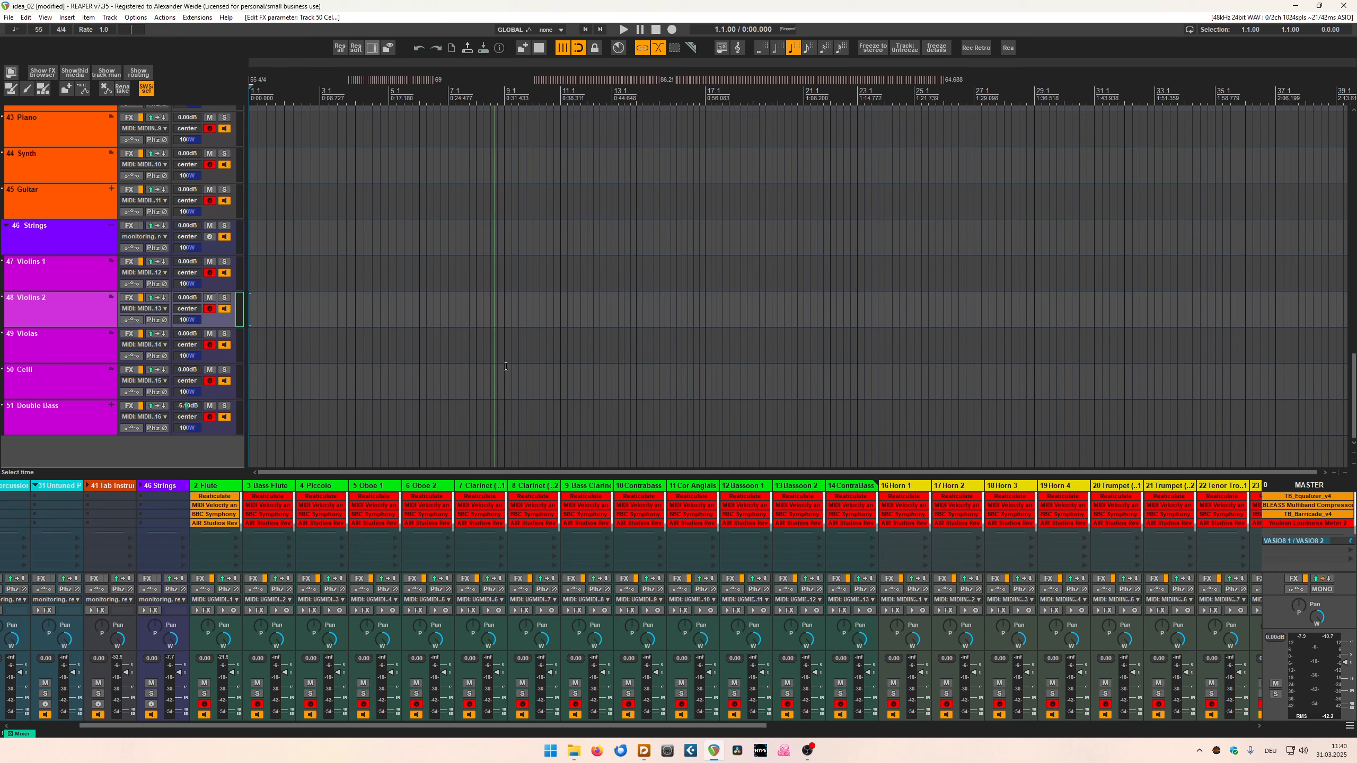
- Switch to Dorico, open the score in Write mode and play it from the beginning
{"action": "left_click", "coordinate": [644, 751]}
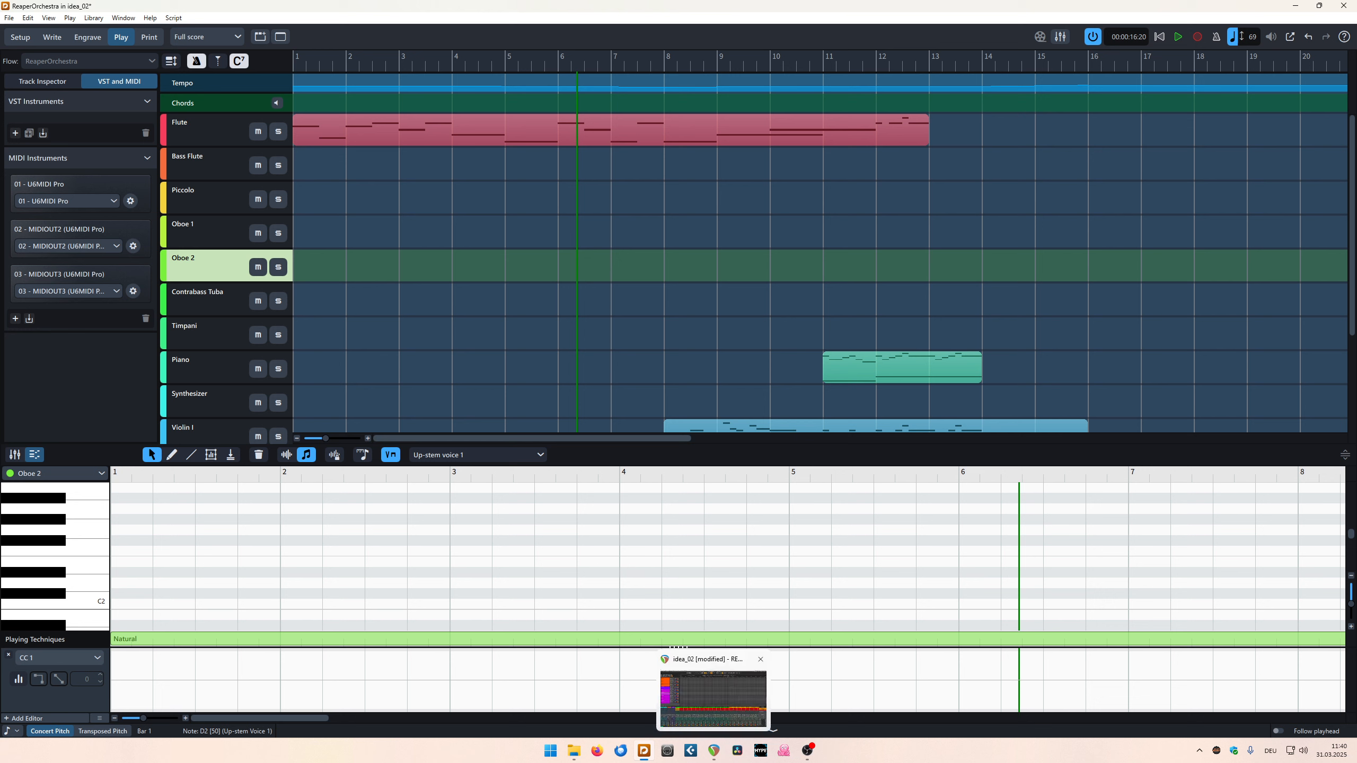
{"action": "left_click", "coordinate": [665, 751]}
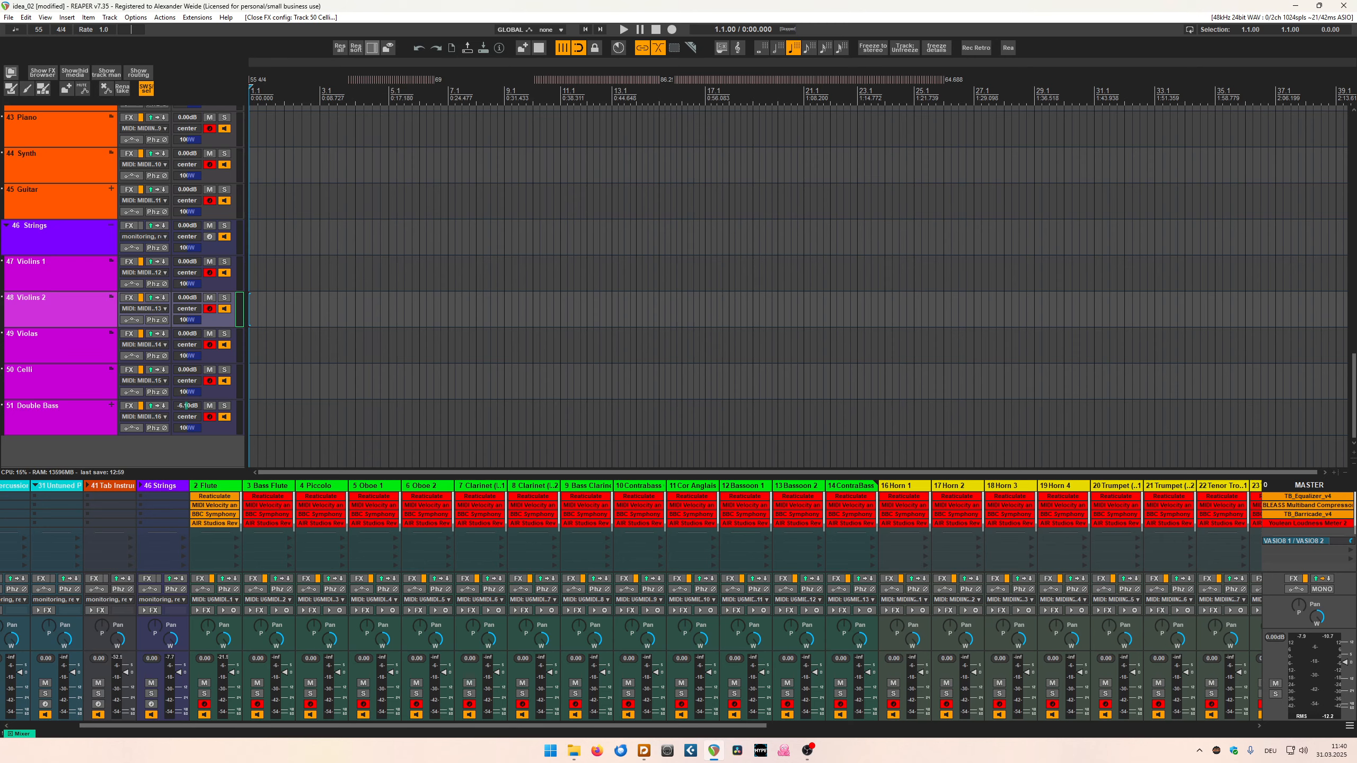
{"action": "left_click", "coordinate": [646, 752]}
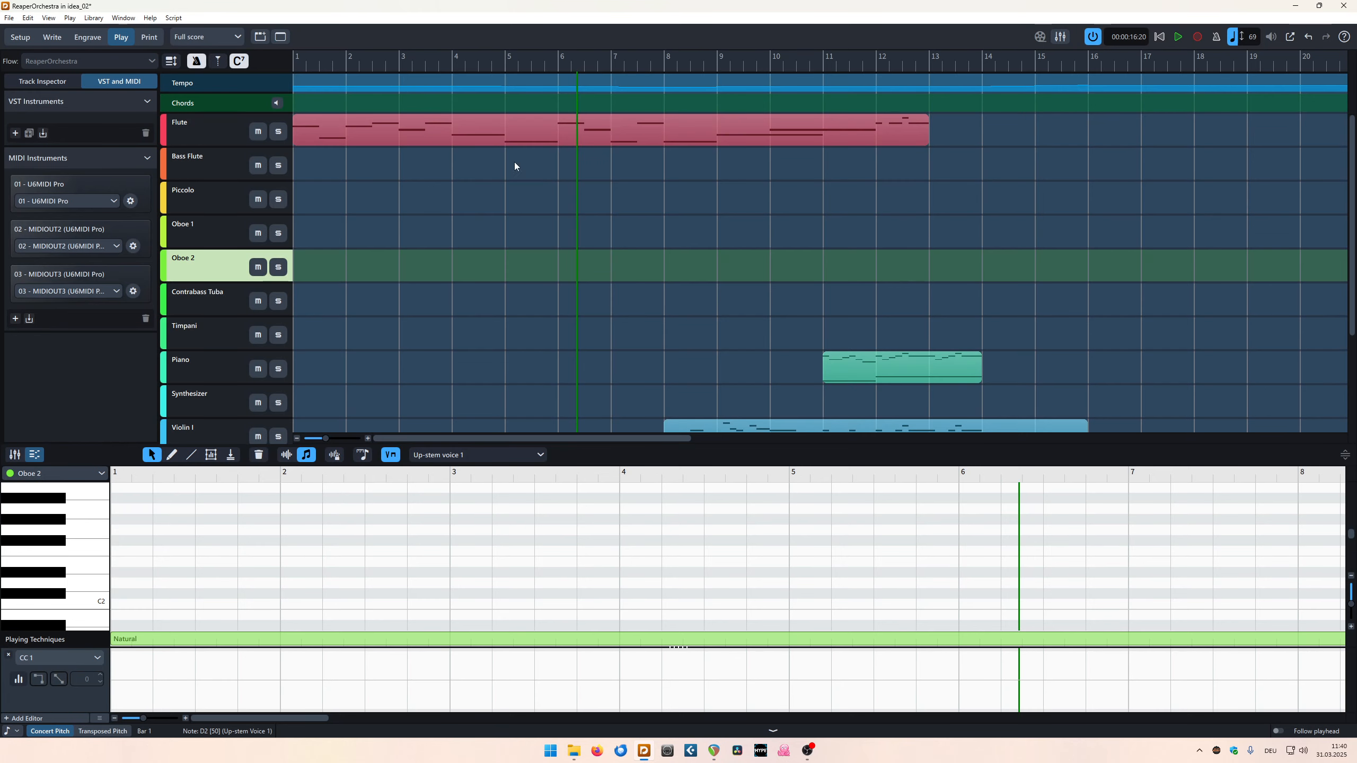
{"action": "left_click", "coordinate": [52, 37]}
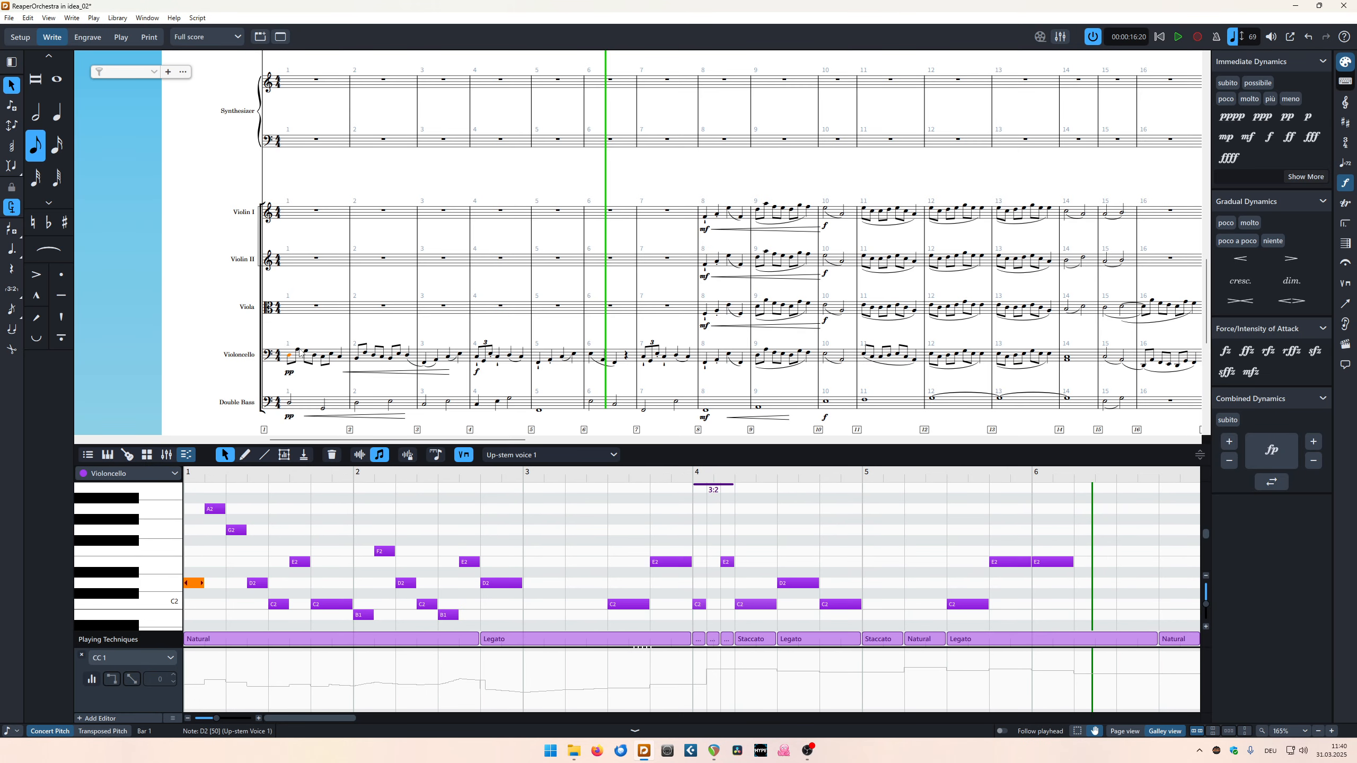
{"action": "left_click", "coordinate": [1160, 37]}
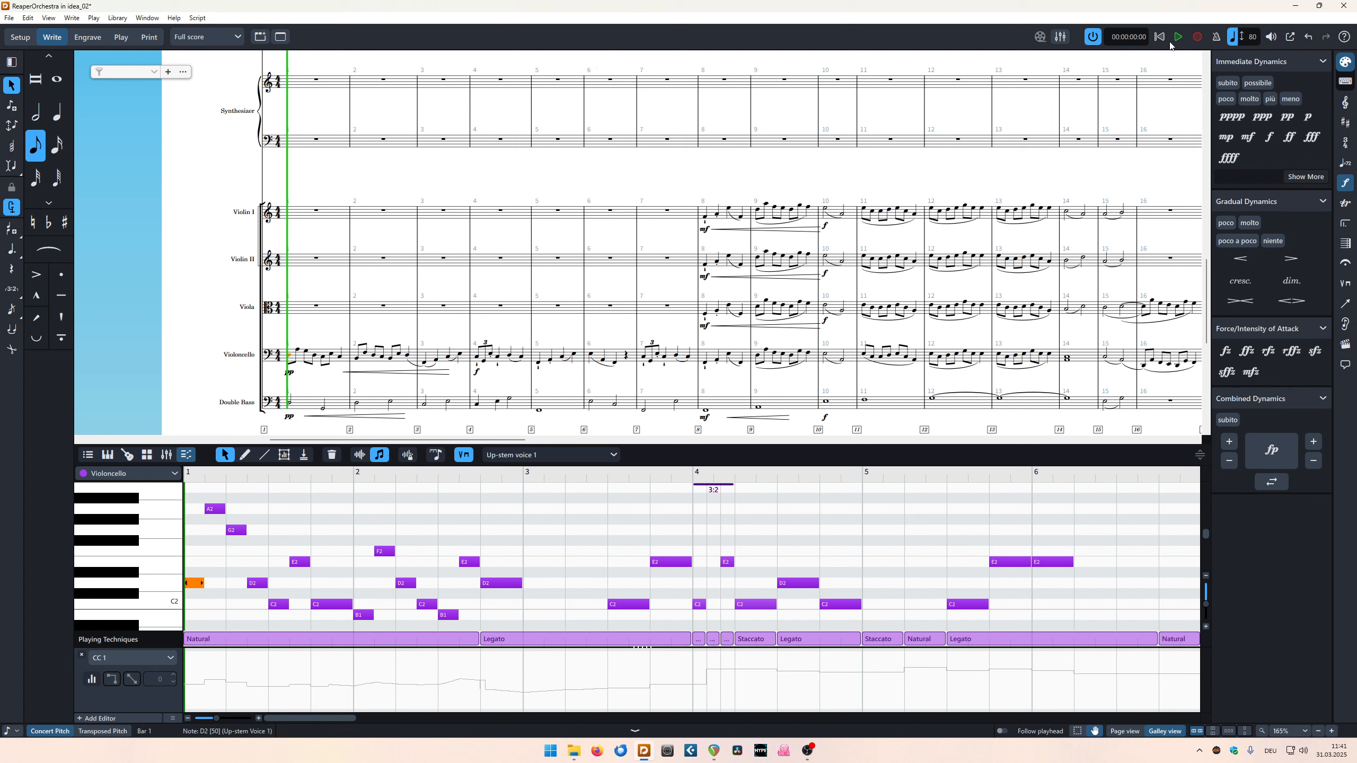
{"action": "left_click", "coordinate": [1178, 37]}
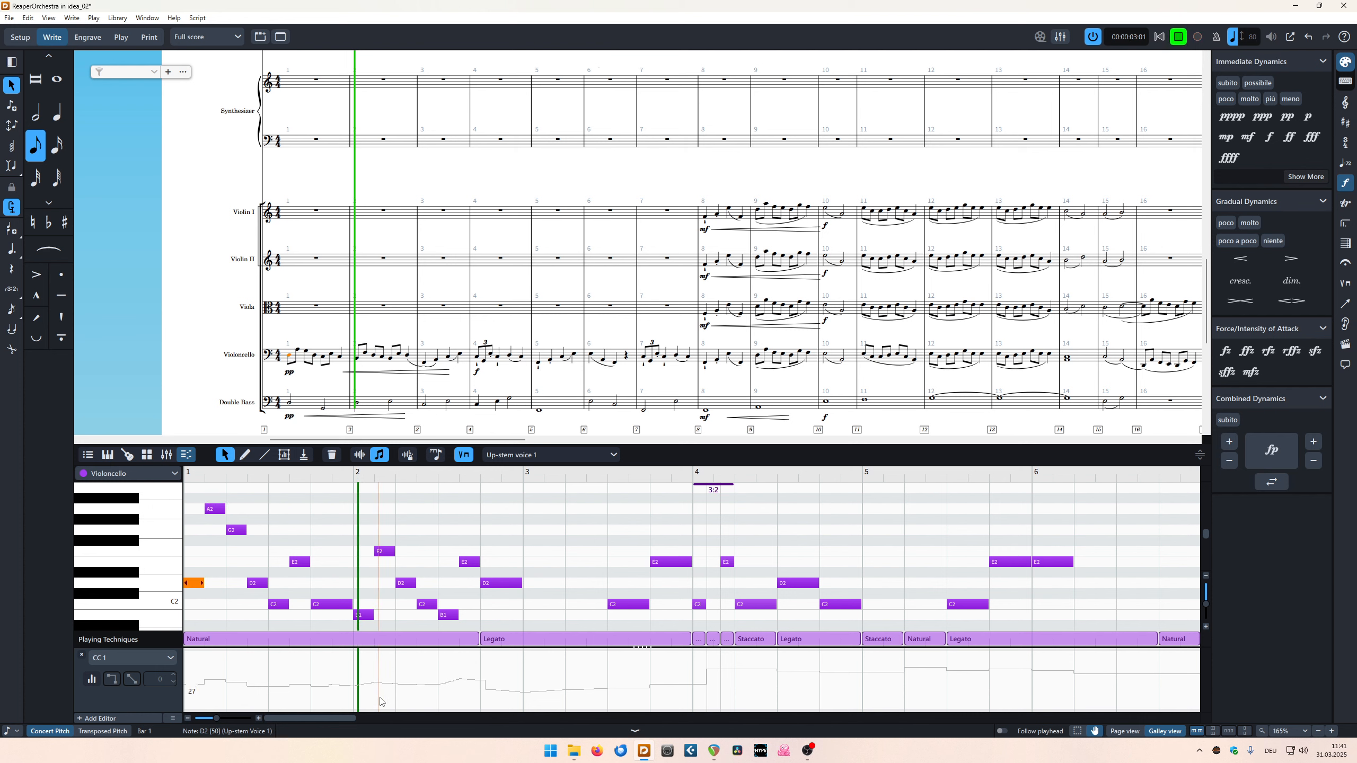
- Compare the Violoncello's CC 1 and CC 11 automation lanes, ending on CC 11 from about bar 6 onward
{"action": "left_click", "coordinate": [126, 657]}
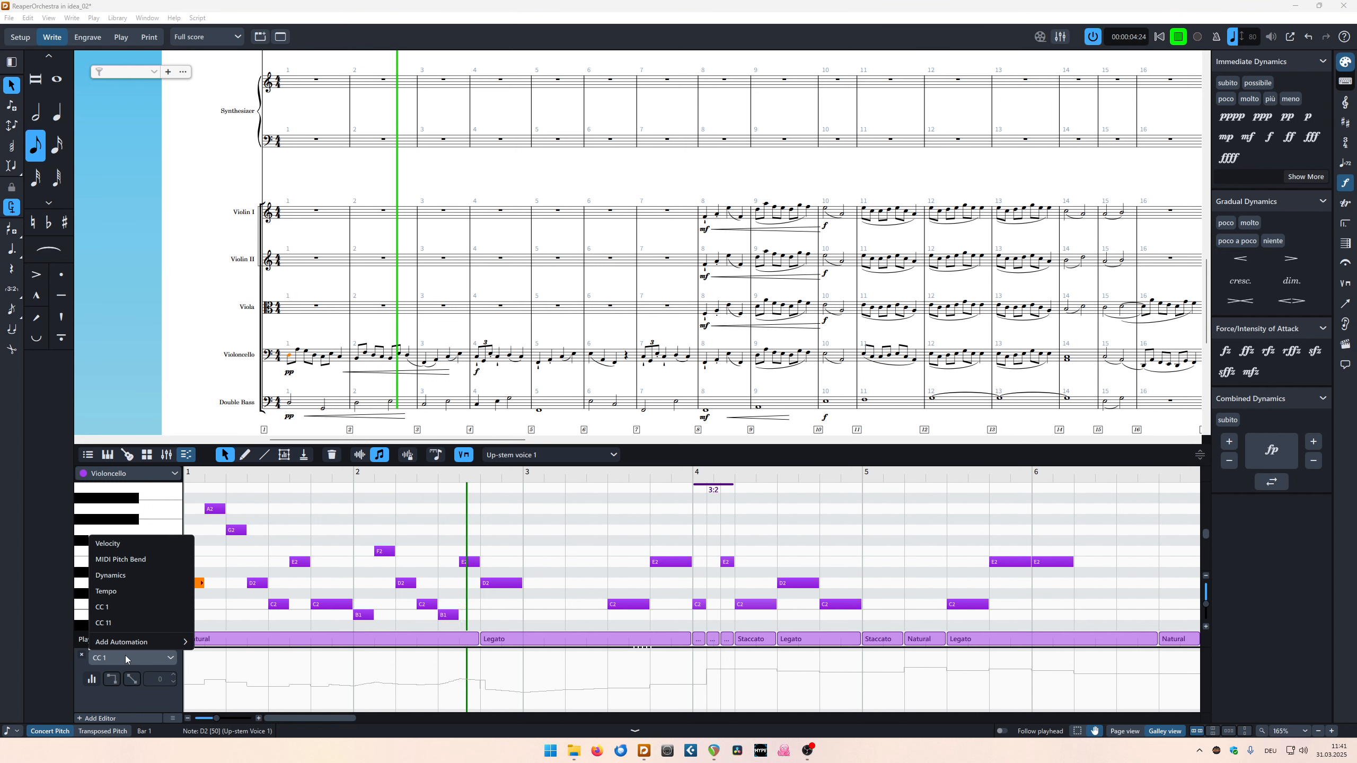
{"action": "left_click", "coordinate": [120, 626]}
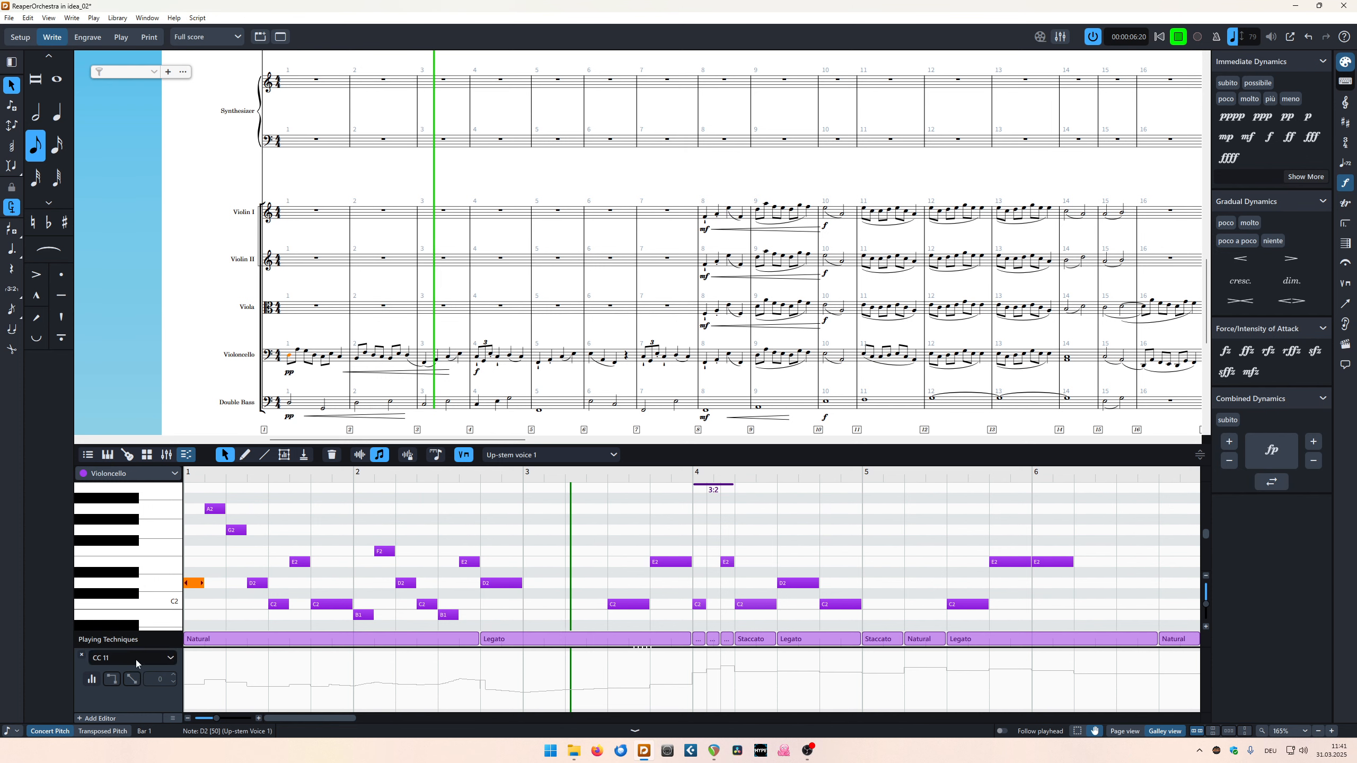
{"action": "left_click", "coordinate": [136, 659]}
{"action": "left_click", "coordinate": [128, 617]}
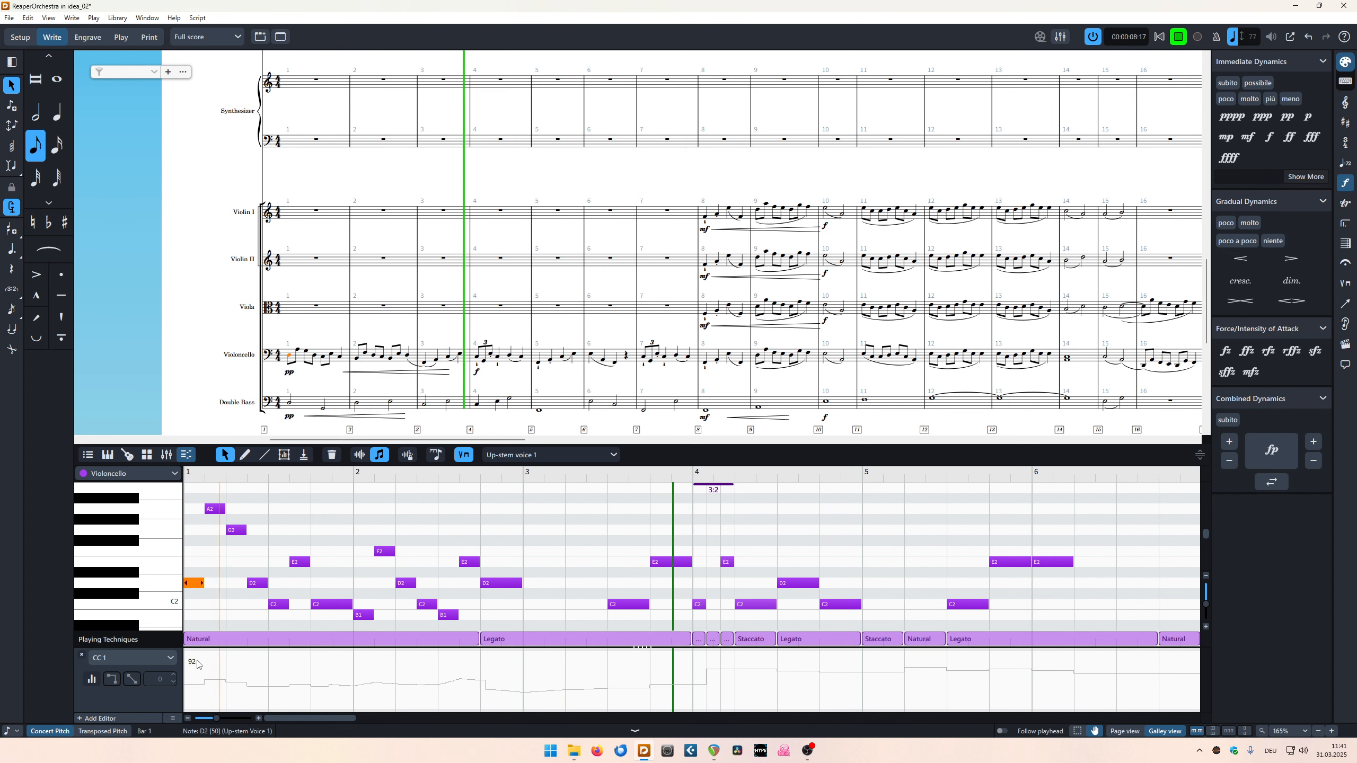
{"action": "left_click", "coordinate": [142, 660]}
{"action": "left_click", "coordinate": [117, 624]}
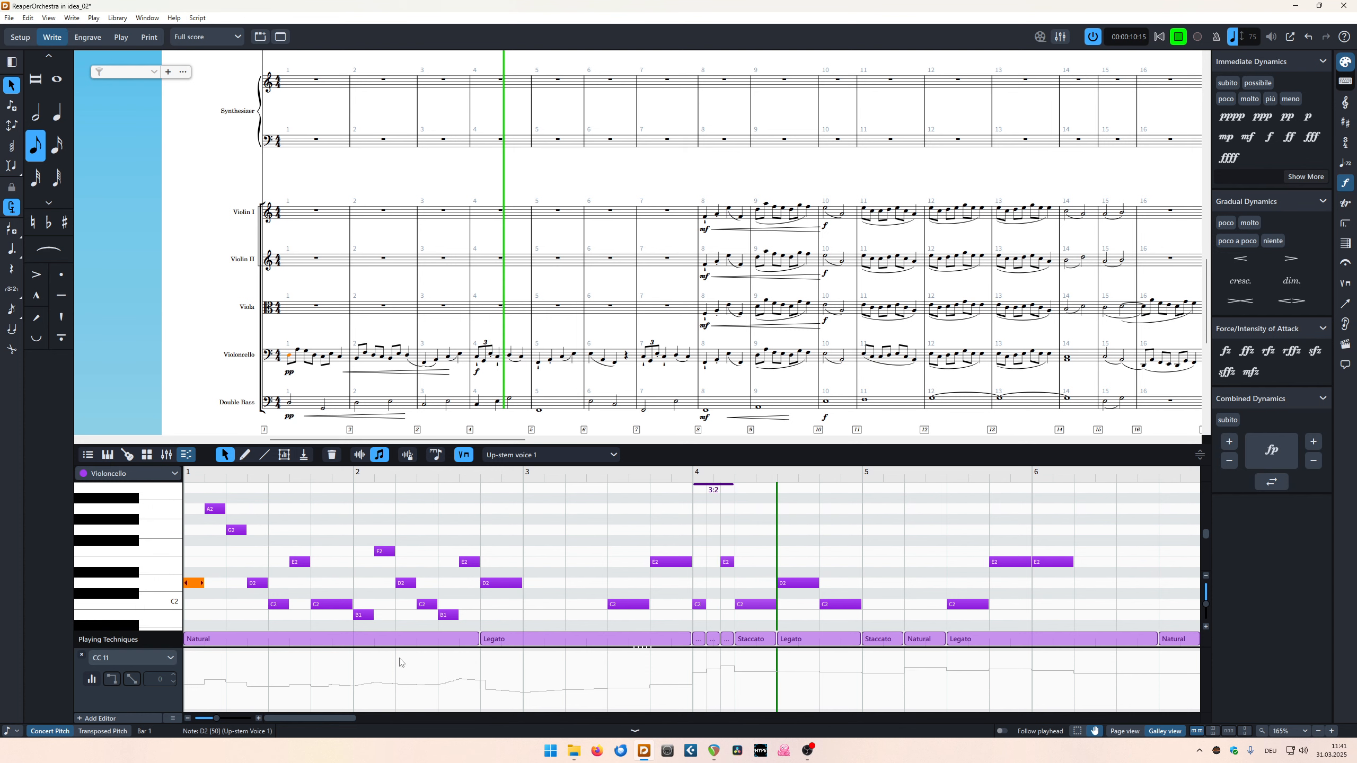
{"action": "left_click_drag", "start_coordinate": [320, 719], "coordinate": [394, 726]}
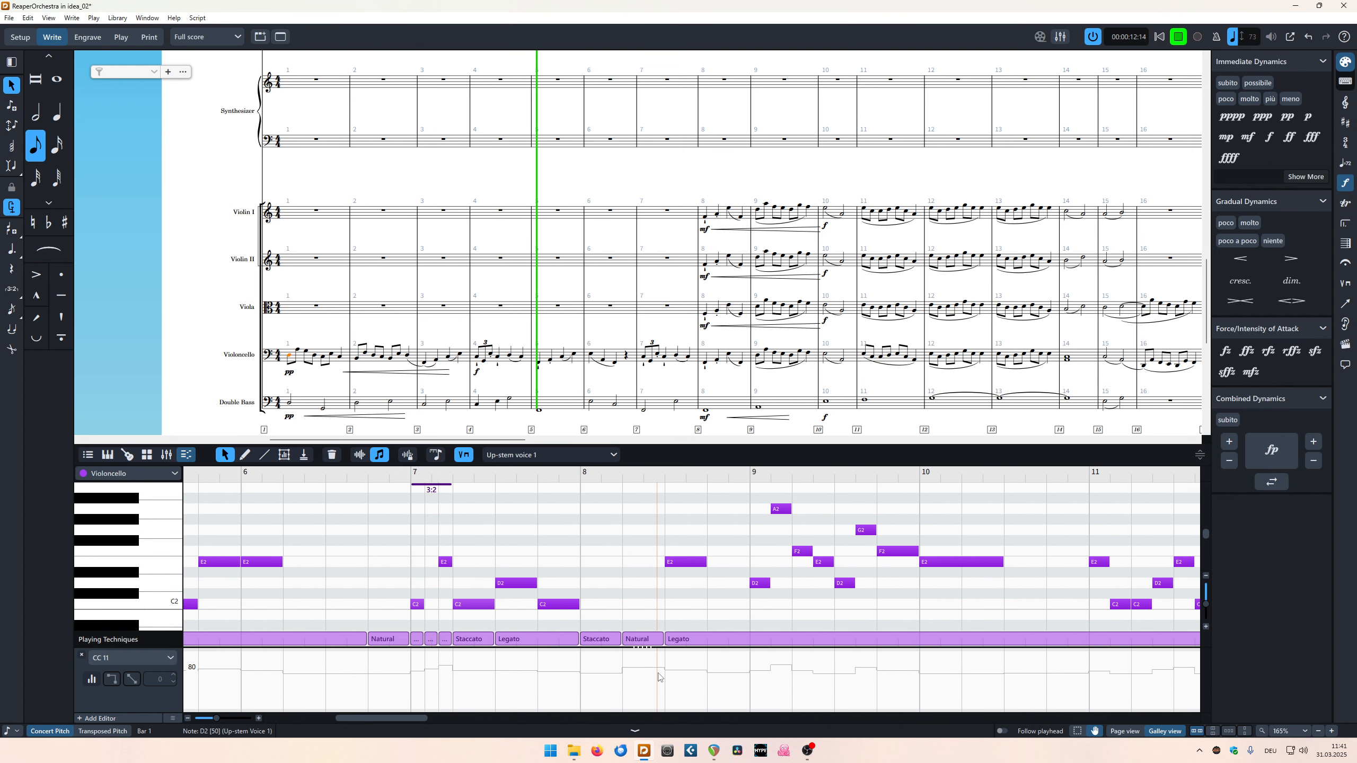
{"action": "left_click", "coordinate": [119, 18]}
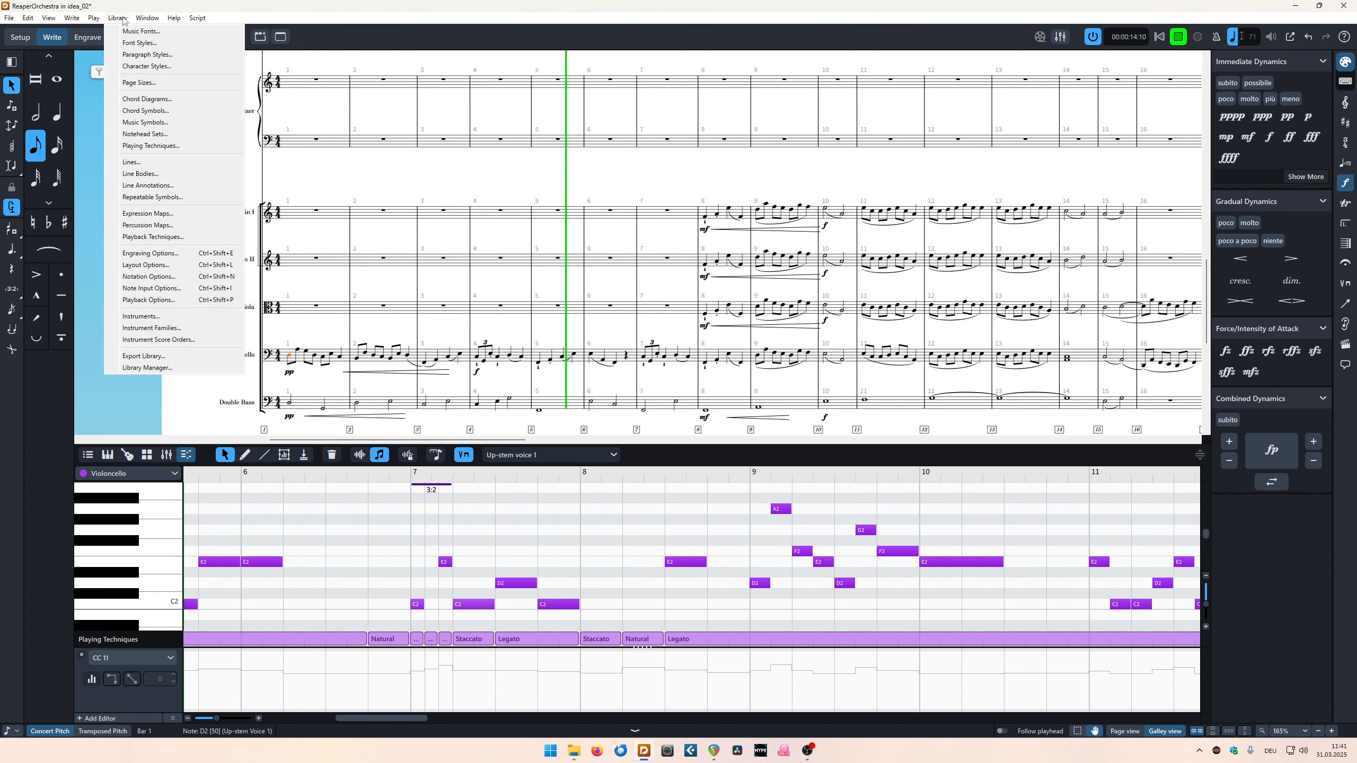
{"action": "left_click", "coordinate": [123, 20]}
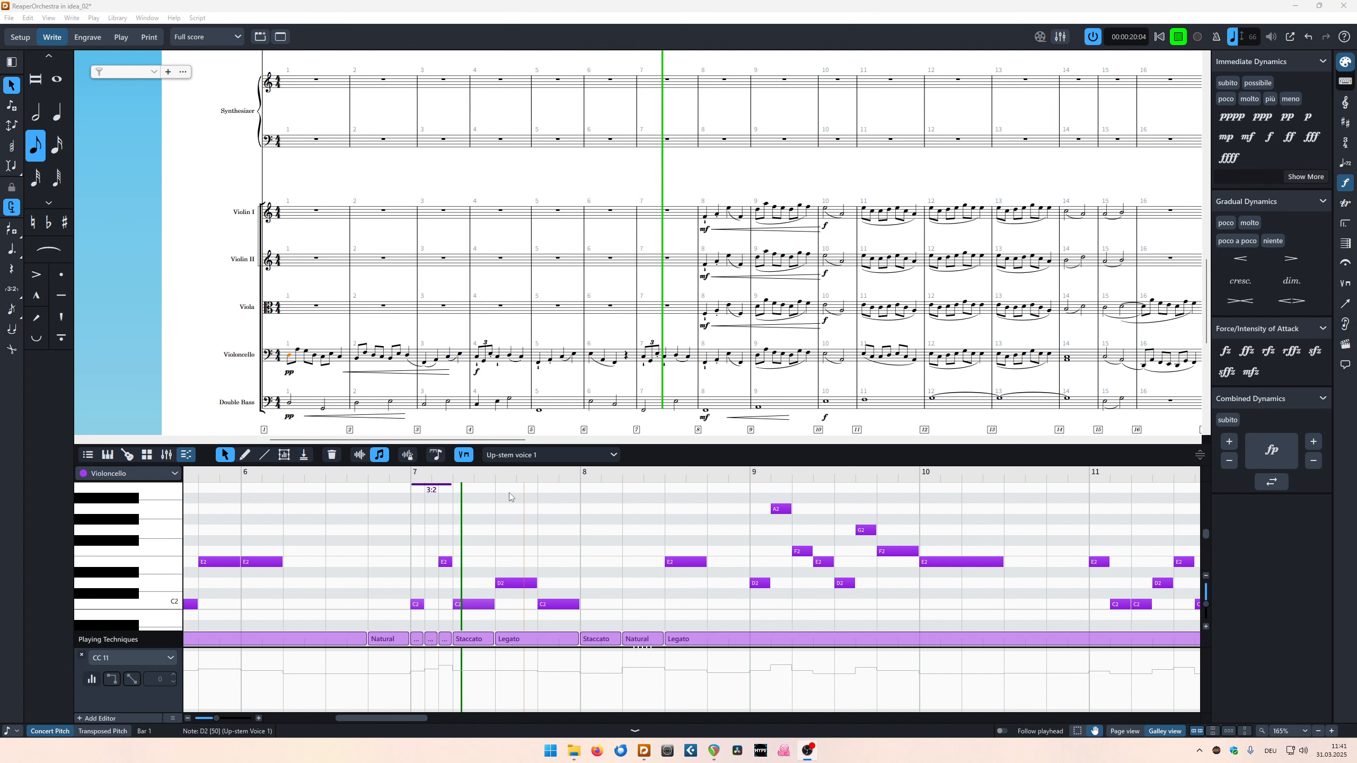
{"action": "left_click_drag", "start_coordinate": [400, 718], "coordinate": [412, 722]}
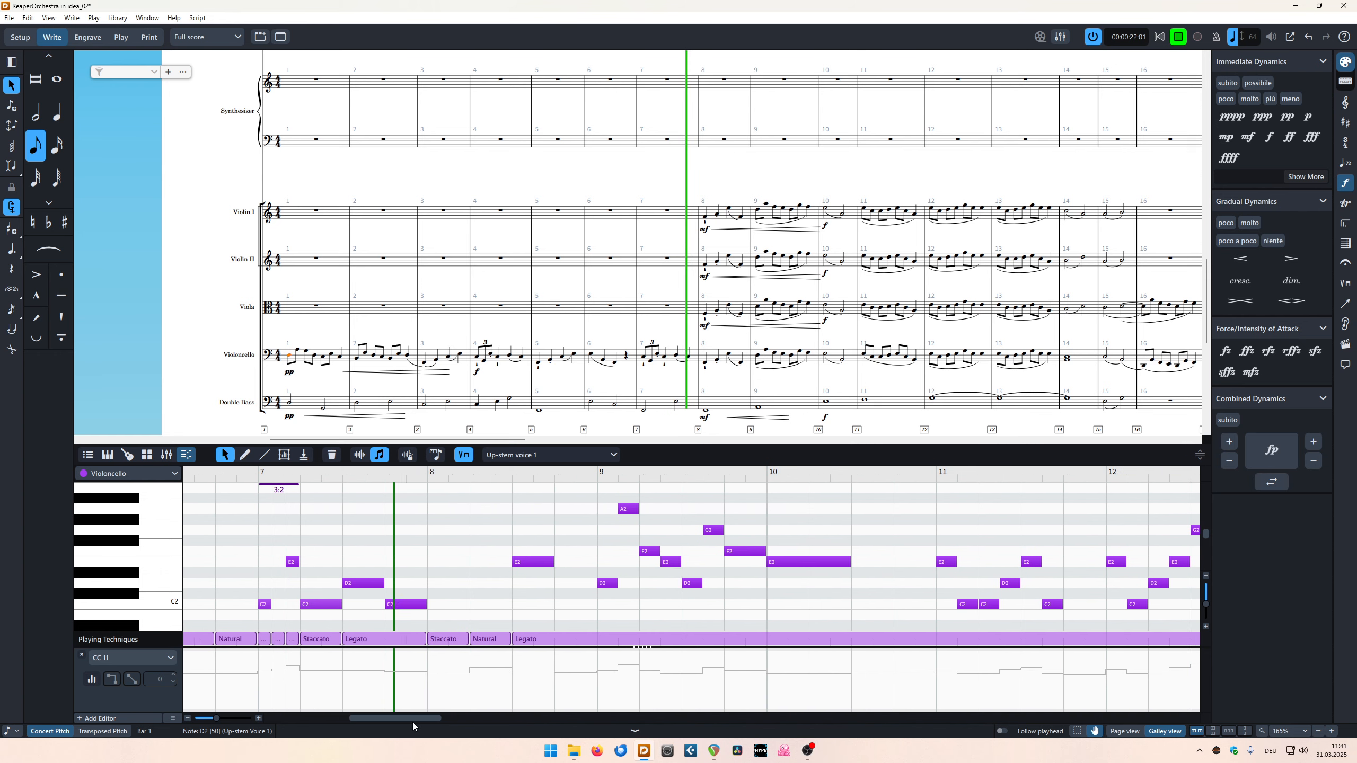
{"action": "left_click", "coordinate": [117, 18]}
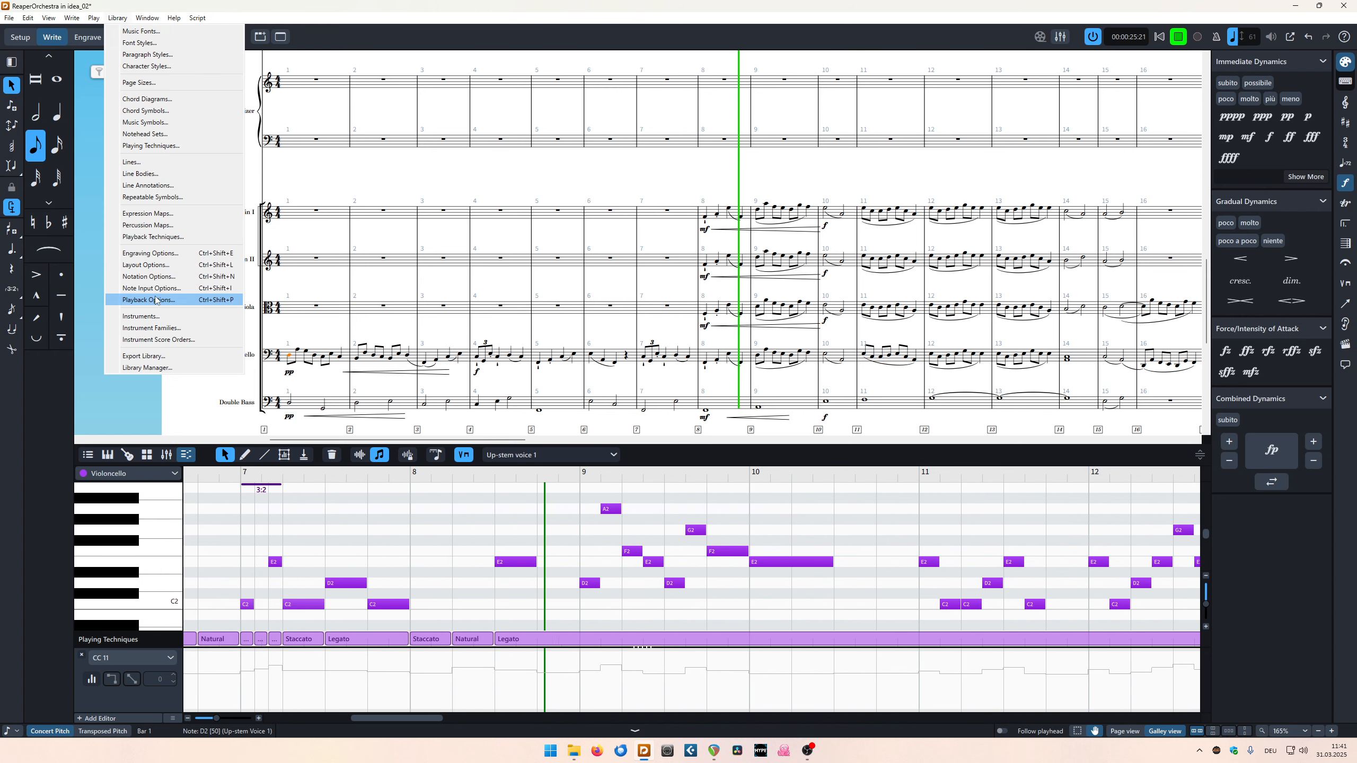
{"action": "left_click", "coordinate": [116, 19]}
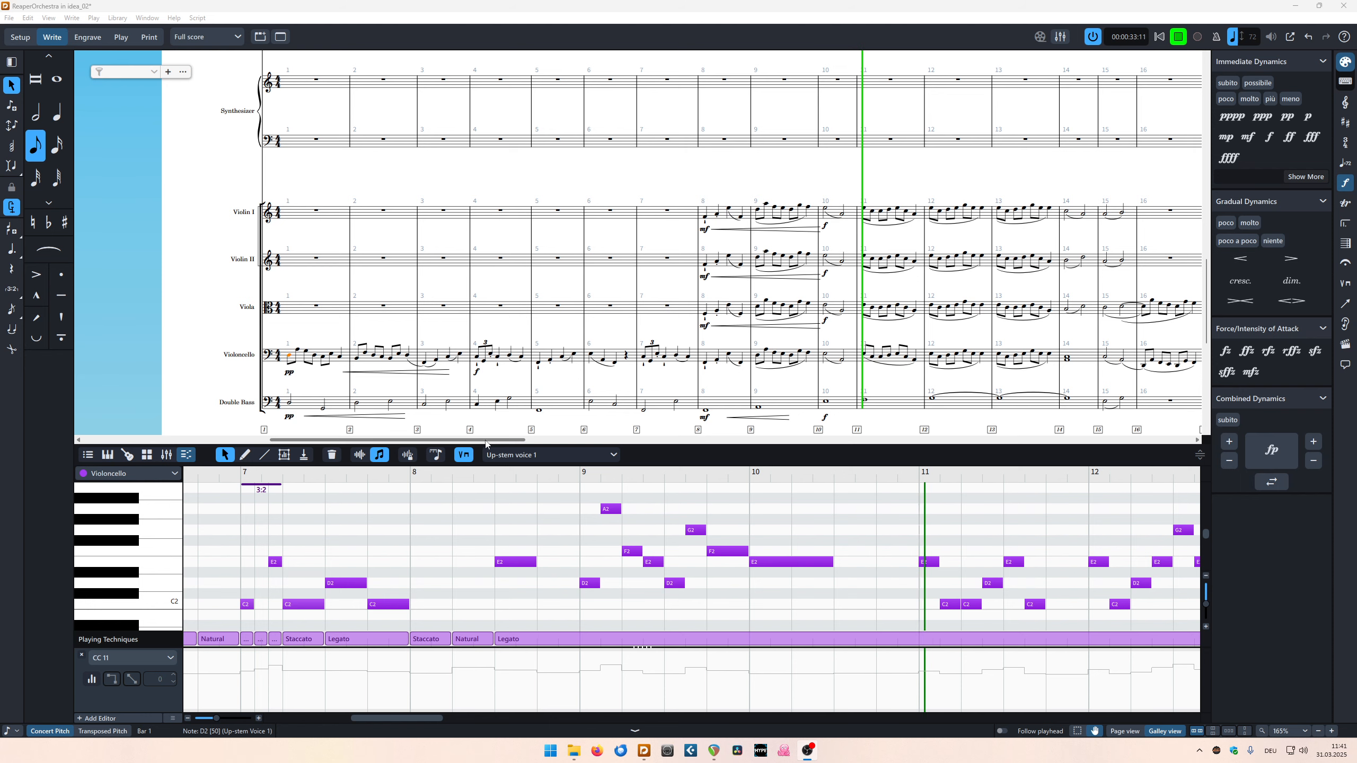
- Follow the playback in the score around bars 11 and 12, from the strings up to the piano staves
{"action": "left_click_drag", "start_coordinate": [485, 441], "coordinate": [566, 443]}
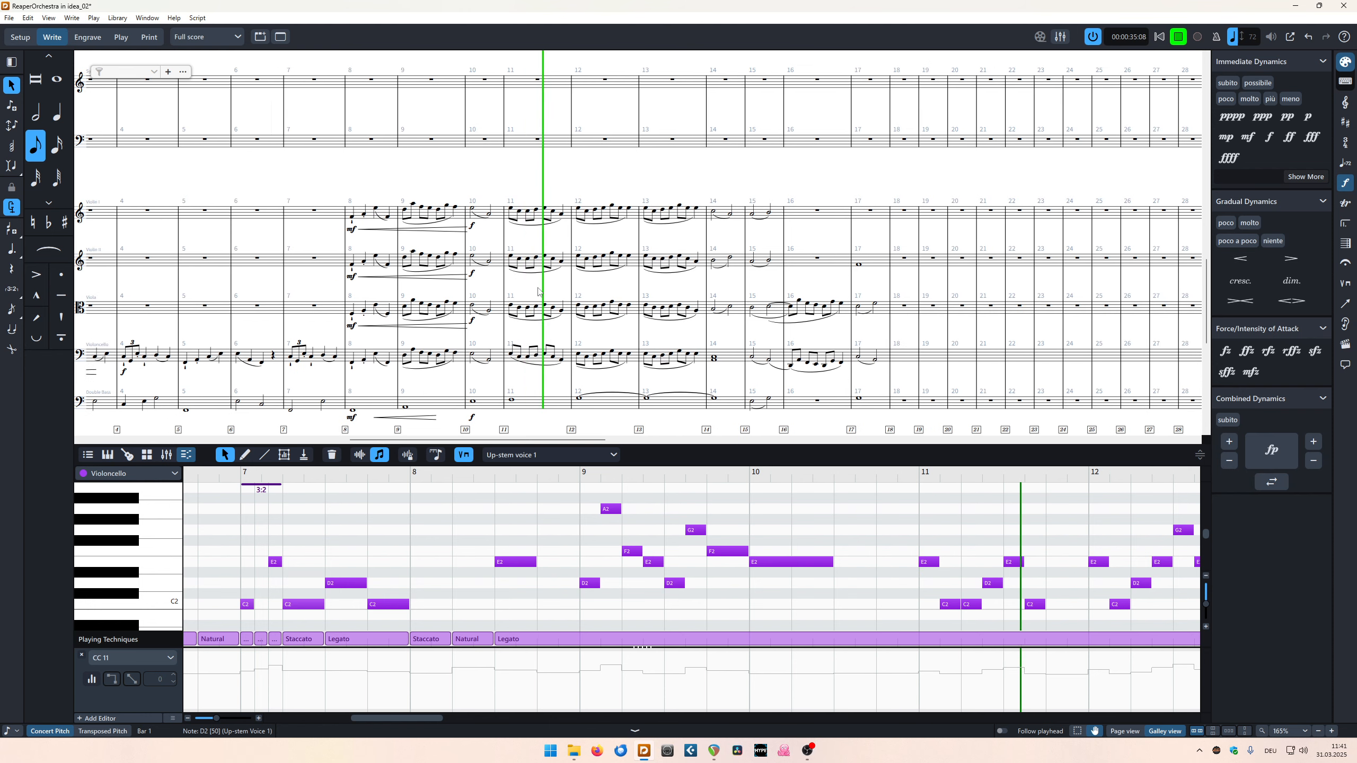
{"action": "scroll", "coordinate": [605, 157], "scroll_direction": "up", "scroll_amount": 5}
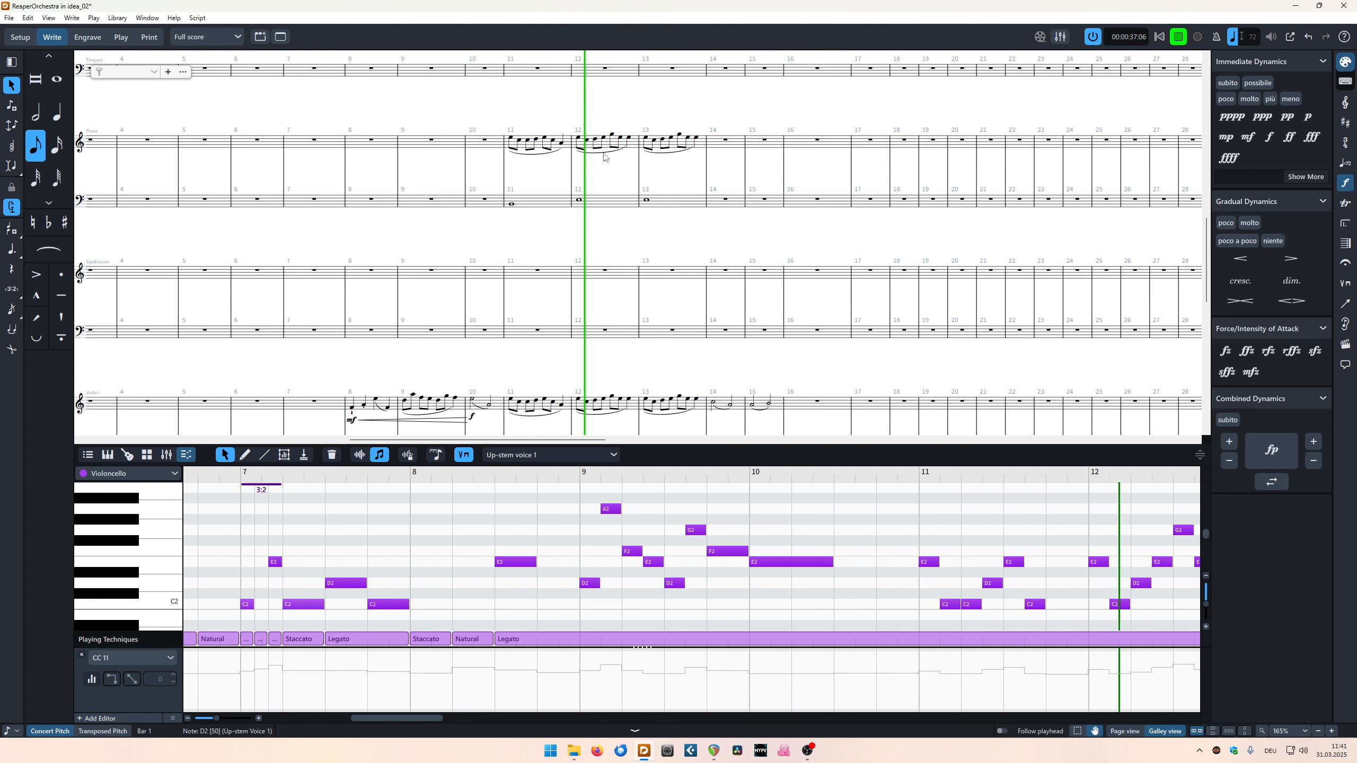
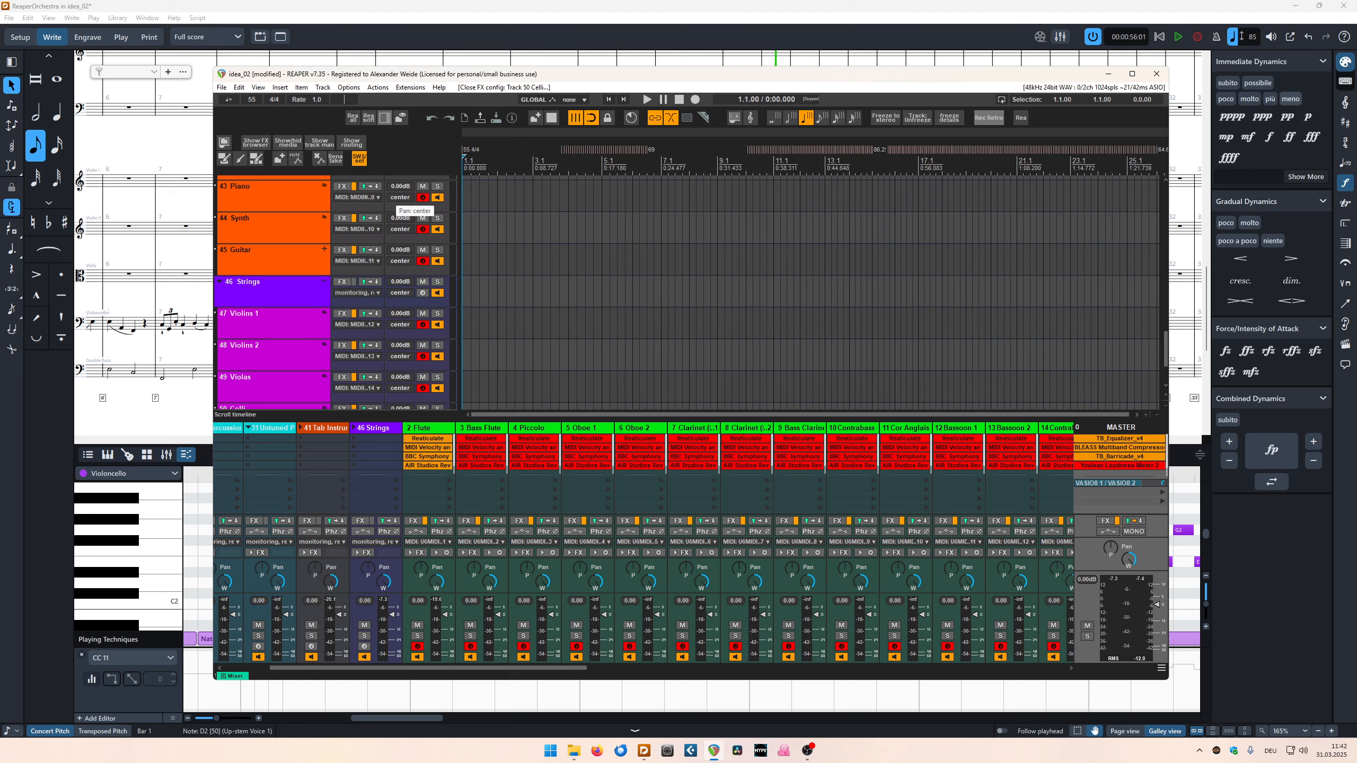
- Maximize the REAPER window and look through the track list from the strings up to the woodwinds
{"action": "left_click", "coordinate": [1132, 73]}
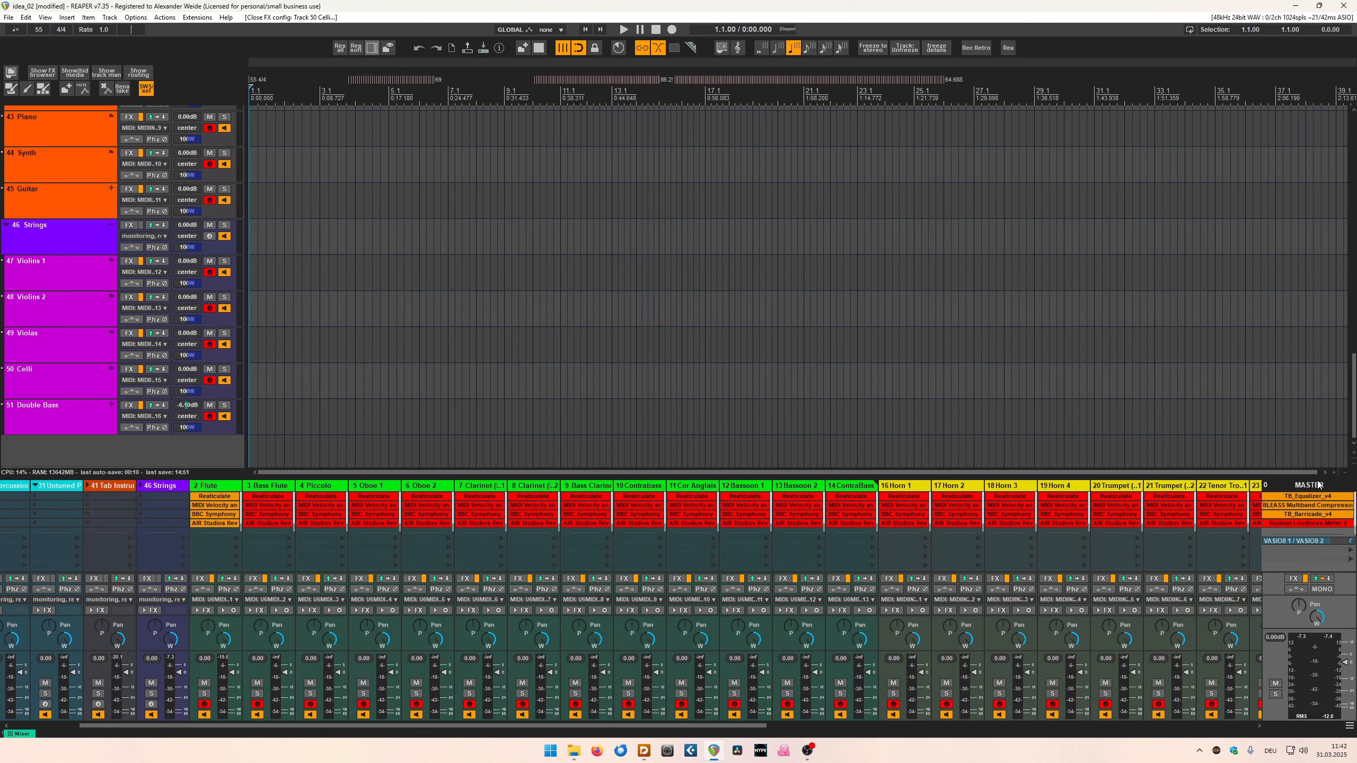
{"action": "left_click_drag", "start_coordinate": [1317, 473], "coordinate": [1352, 471]}
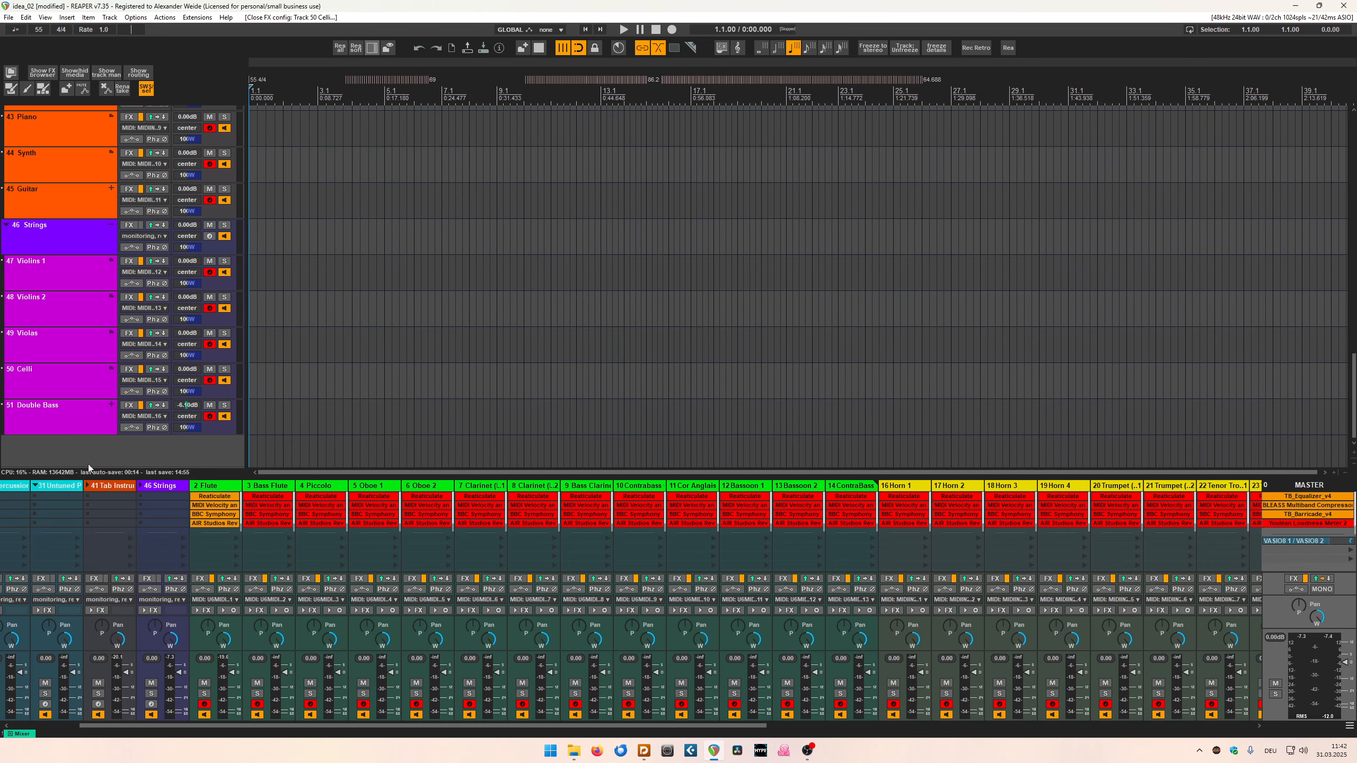
{"action": "scroll", "coordinate": [67, 322], "scroll_direction": "up", "scroll_amount": 5}
{"action": "scroll", "coordinate": [67, 323], "scroll_direction": "up", "scroll_amount": 5}
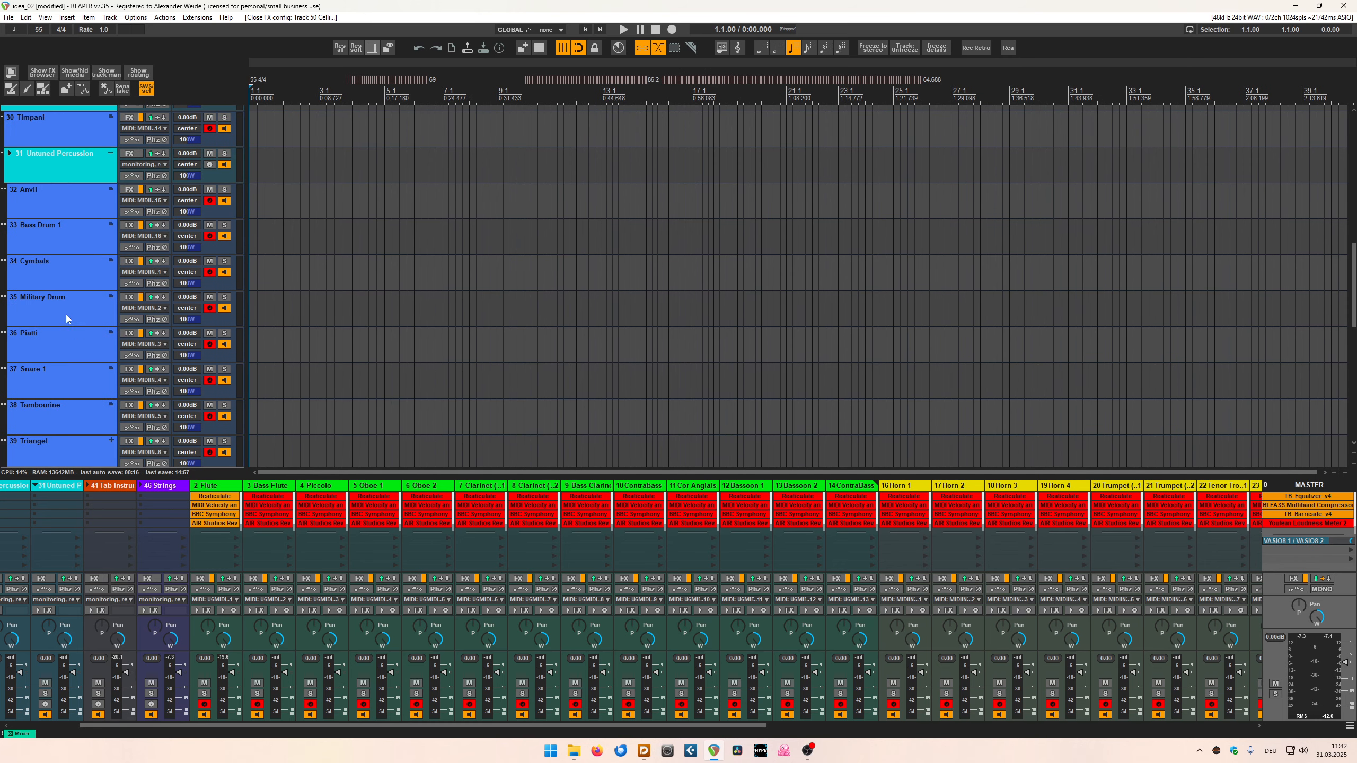
{"action": "scroll", "coordinate": [39, 236], "scroll_direction": "up", "scroll_amount": 4}
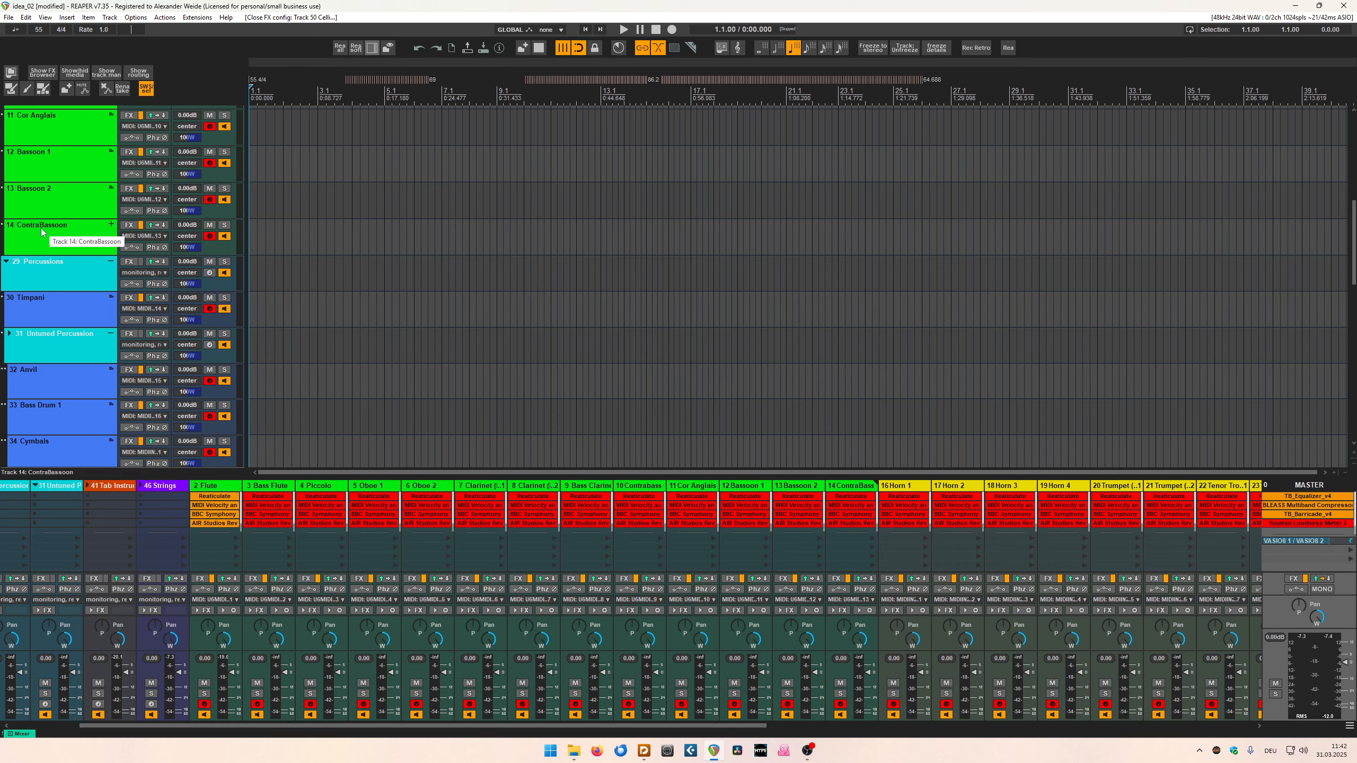
- Switch to Dorico and view the players in Setup mode and the tracks in Play mode
{"action": "left_click", "coordinate": [643, 751]}
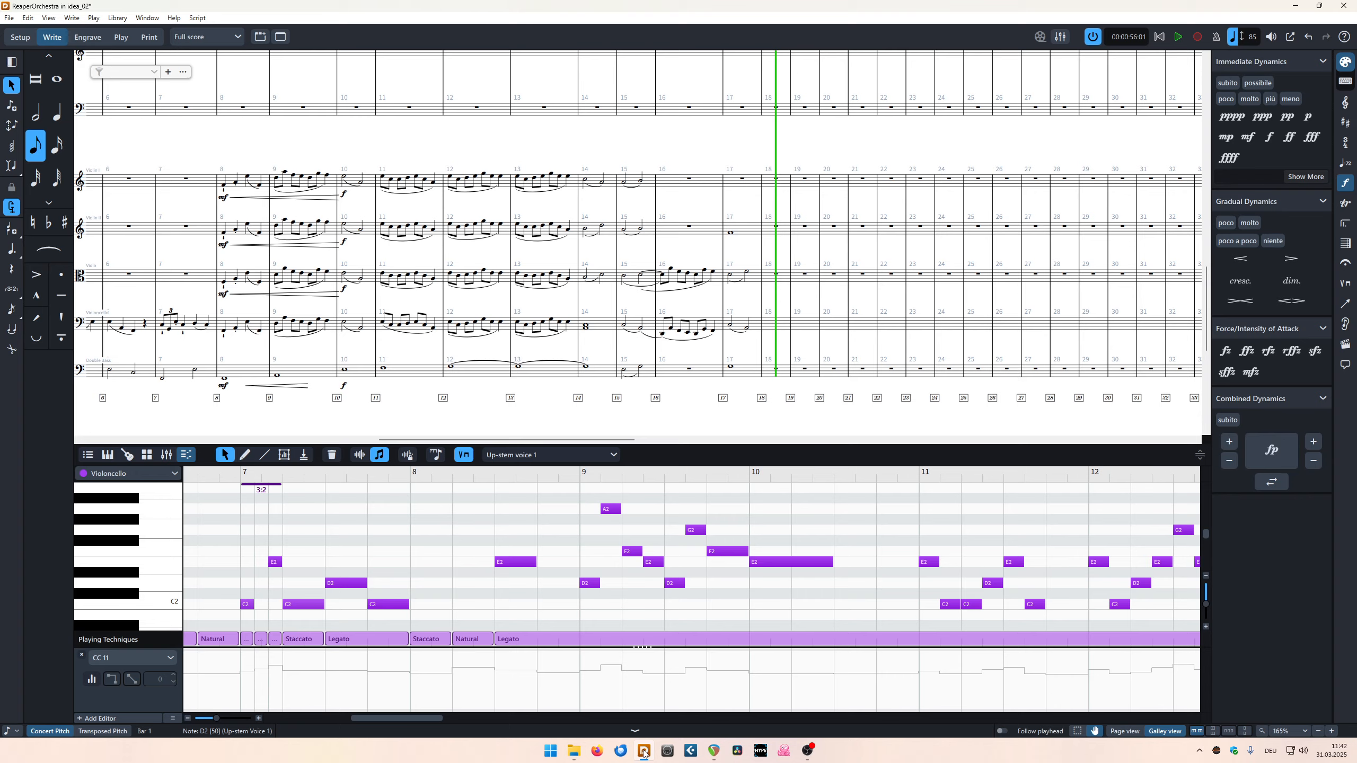
{"action": "left_click", "coordinate": [22, 37]}
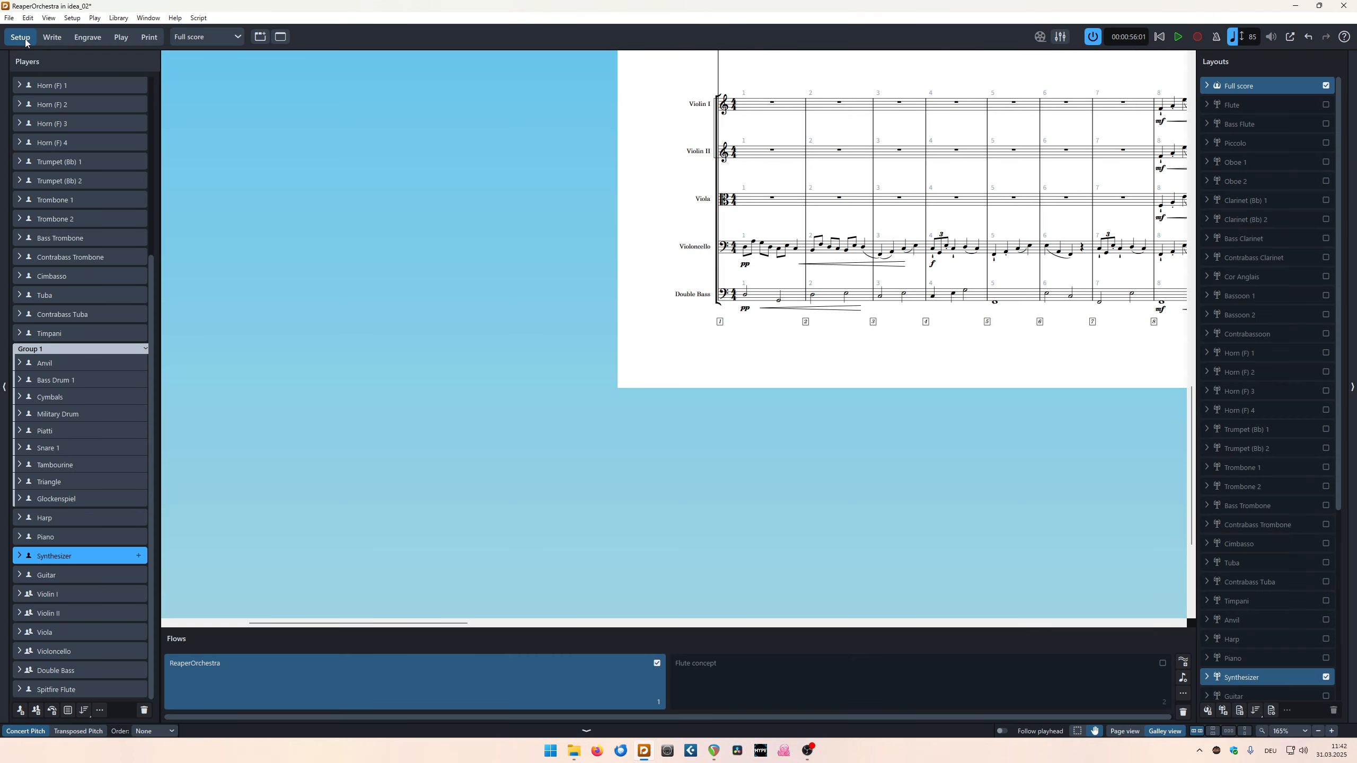
{"action": "left_click", "coordinate": [118, 38]}
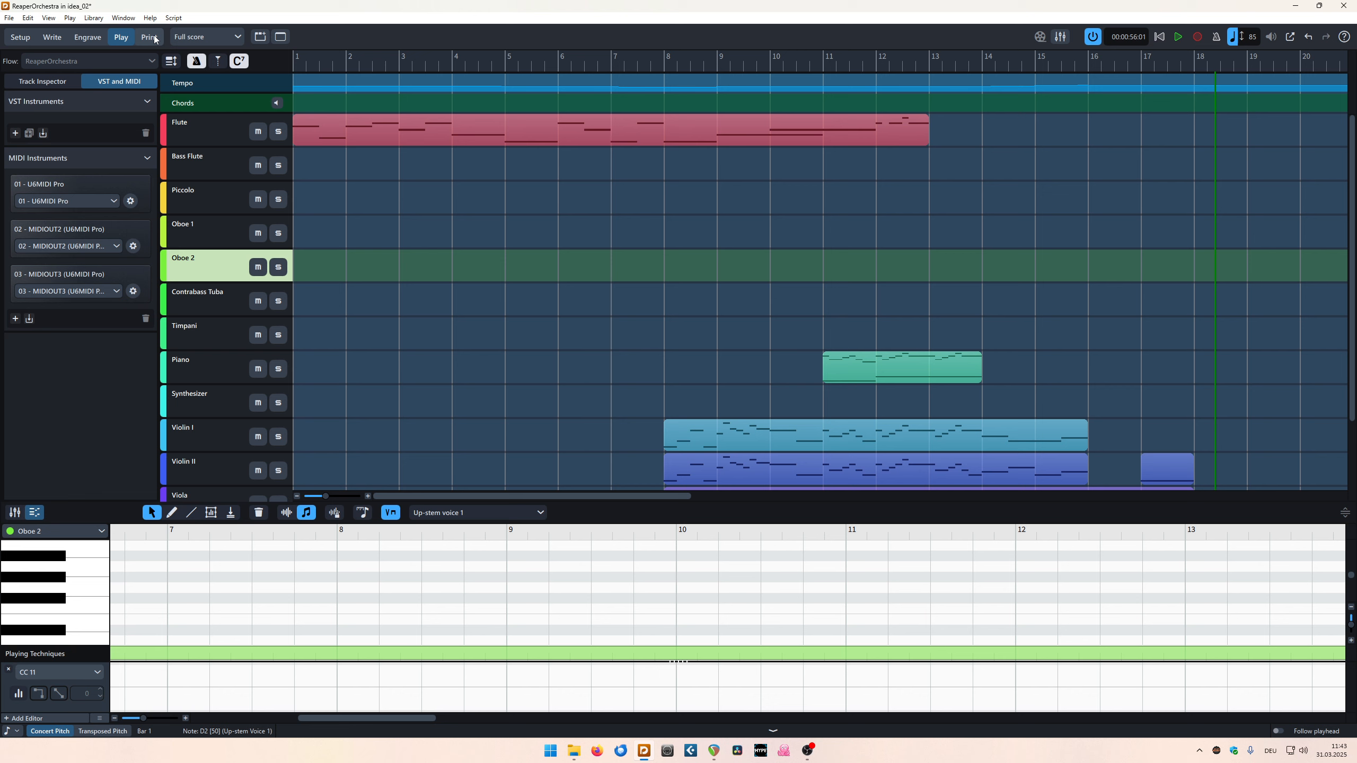
- Show the mixer beneath the Play mode tracks, and return to the score in Write mode
{"action": "left_click", "coordinate": [15, 513]}
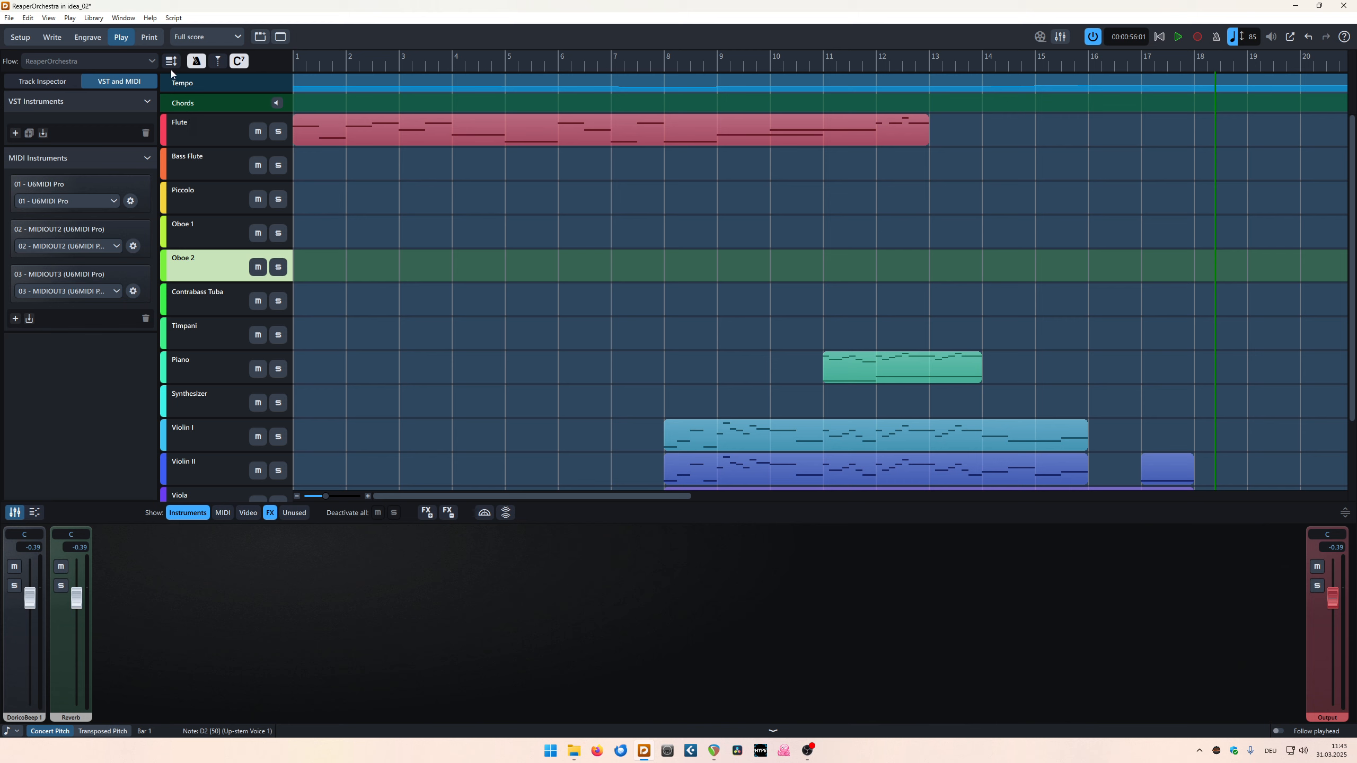
{"action": "left_click_drag", "start_coordinate": [475, 498], "coordinate": [405, 490]}
{"action": "left_click_drag", "start_coordinate": [414, 495], "coordinate": [379, 497]}
{"action": "left_click", "coordinate": [53, 37]}
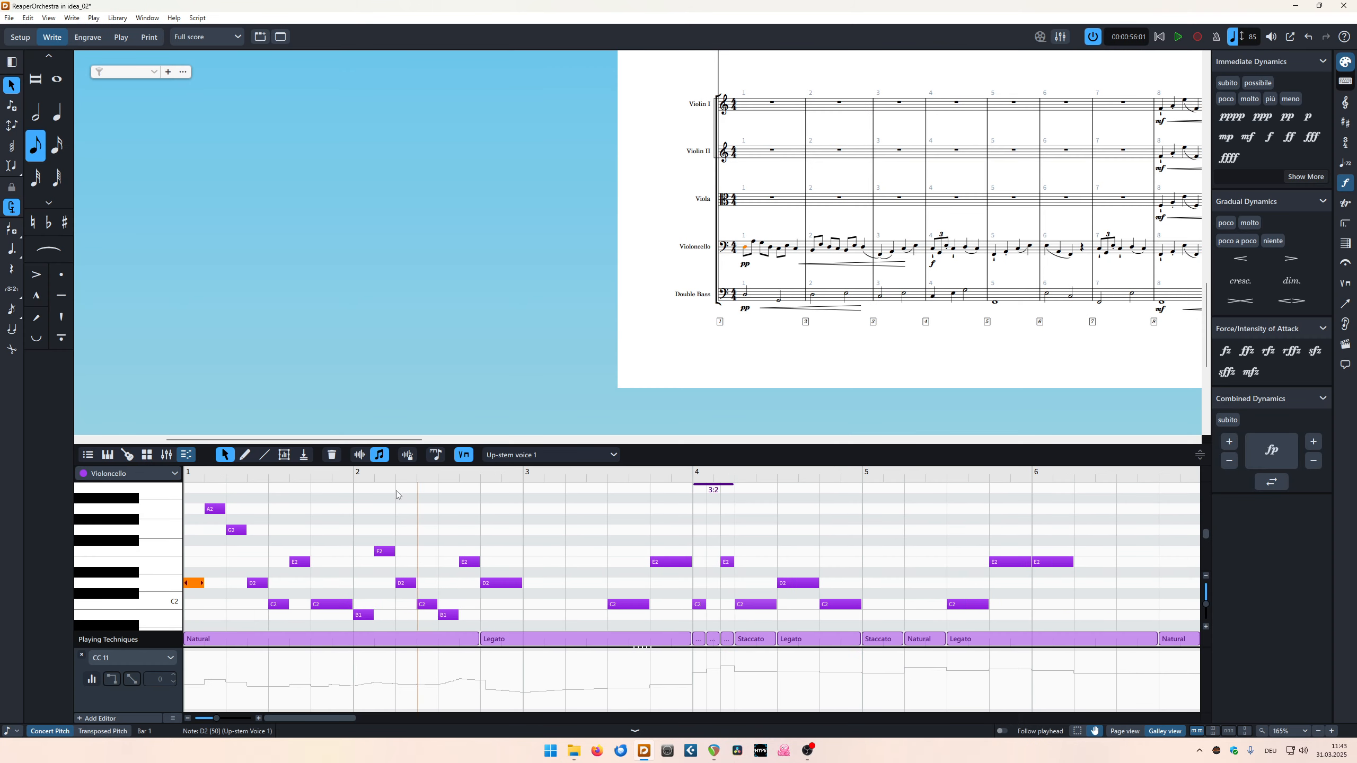
- Look over the score's opening bars from the string staves up to the synthesizer staves
{"action": "left_click_drag", "start_coordinate": [375, 441], "coordinate": [493, 455]}
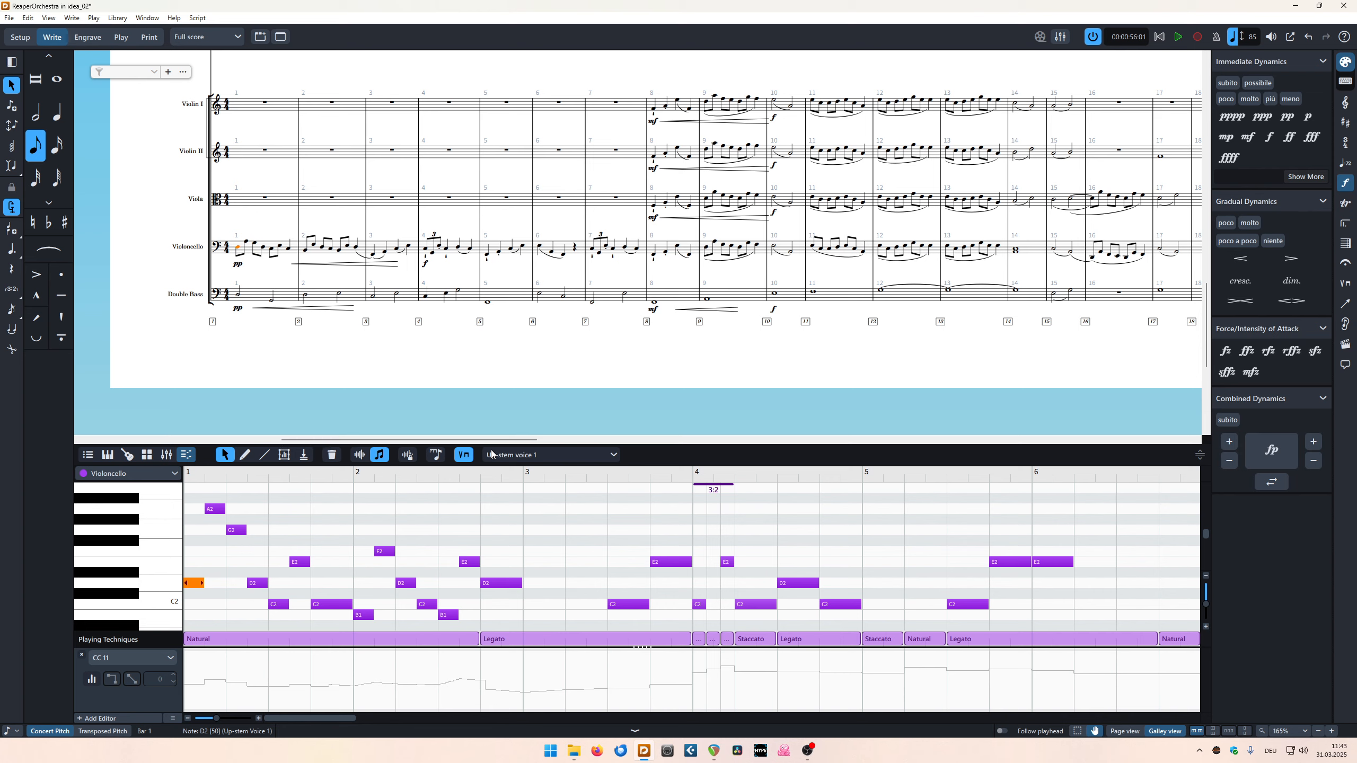
{"action": "left_click_drag", "start_coordinate": [1210, 311], "coordinate": [1205, 270]}
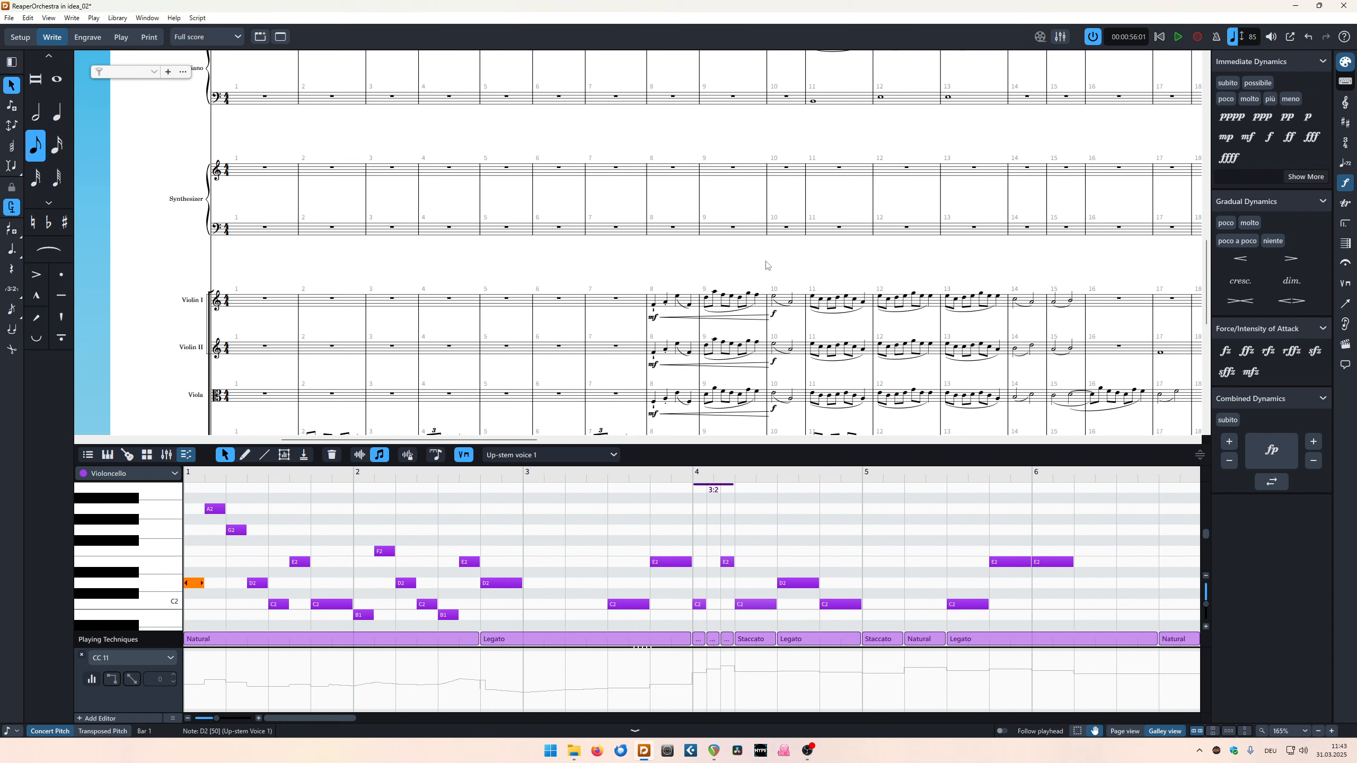
- Switch to REAPER, bring The Legend HZ online on the Synth track in the mixer, and show its interface
{"action": "left_click", "coordinate": [713, 751]}
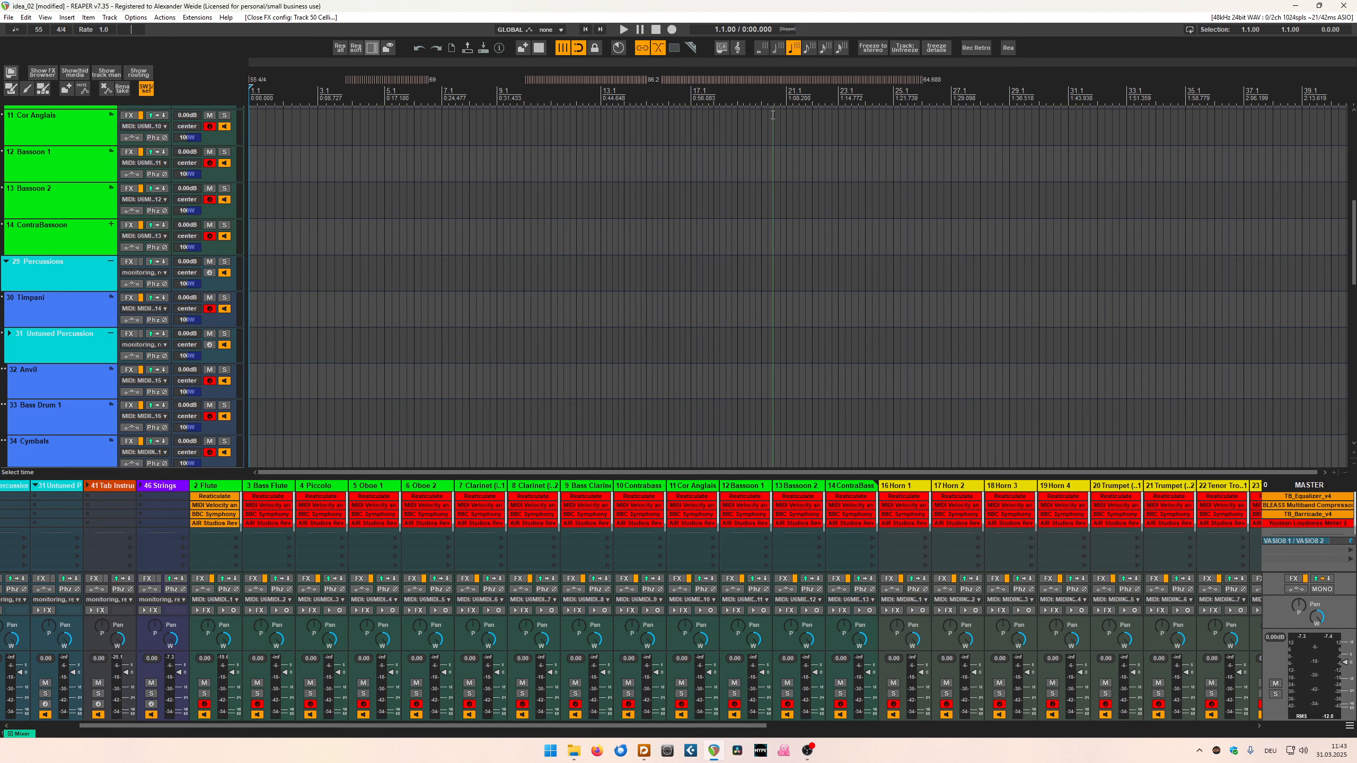
{"action": "left_click_drag", "start_coordinate": [655, 726], "coordinate": [1138, 728]}
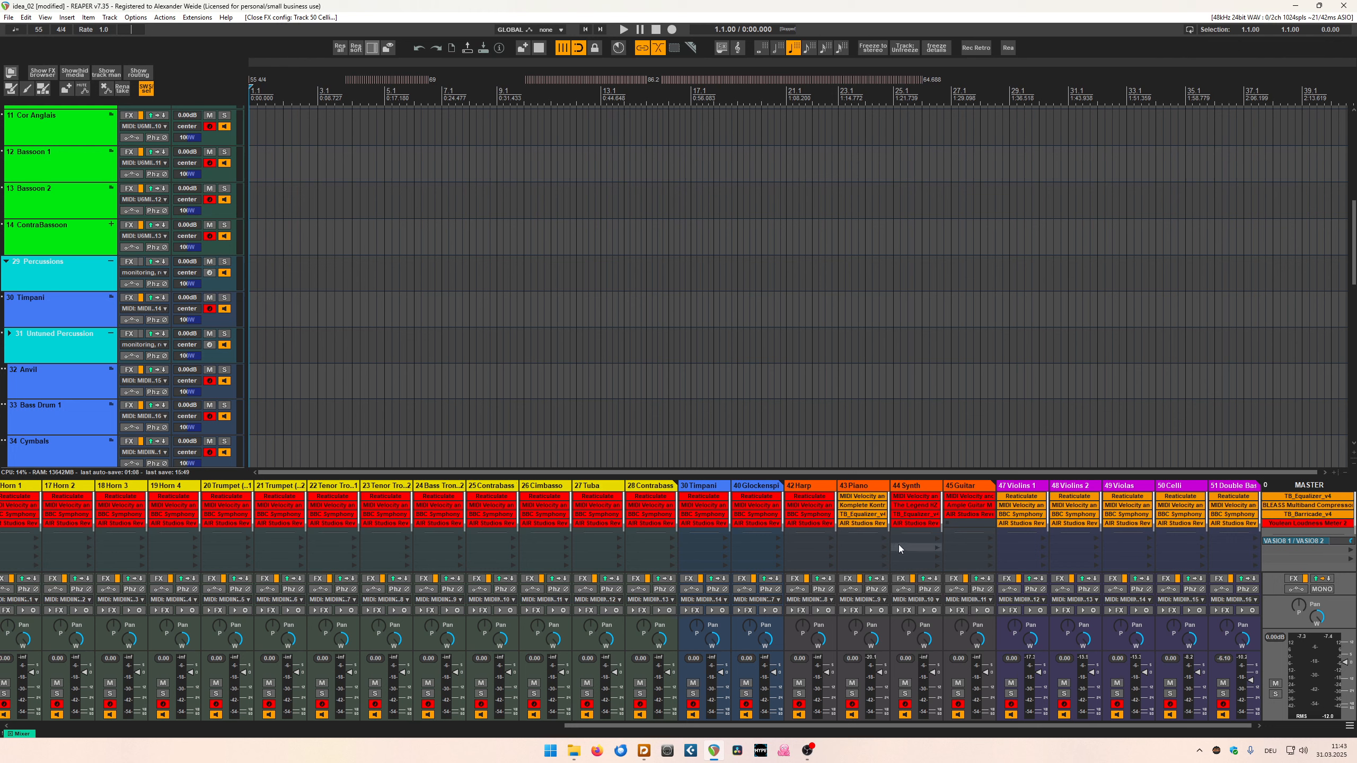
{"action": "left_click", "coordinate": [923, 510], "text": "ctrl+shift"}
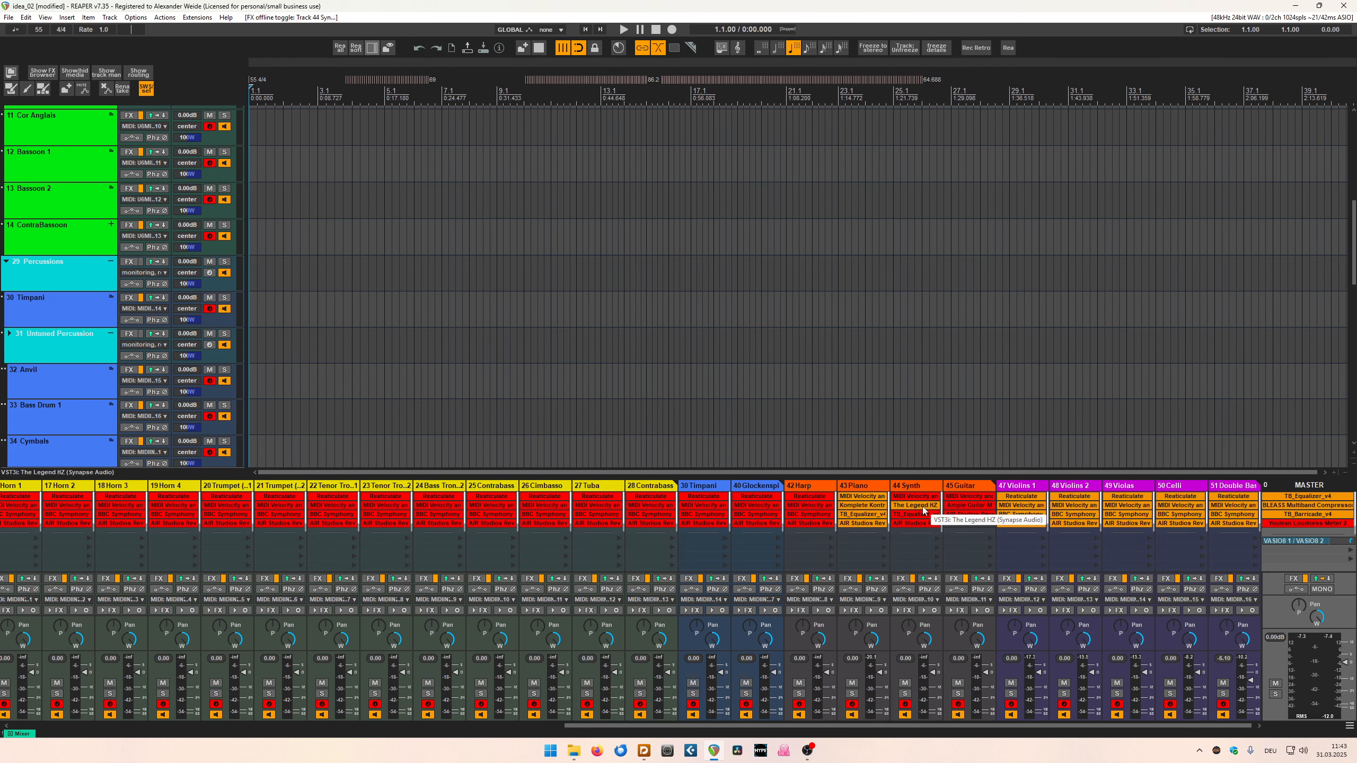
{"action": "left_click", "coordinate": [923, 510]}
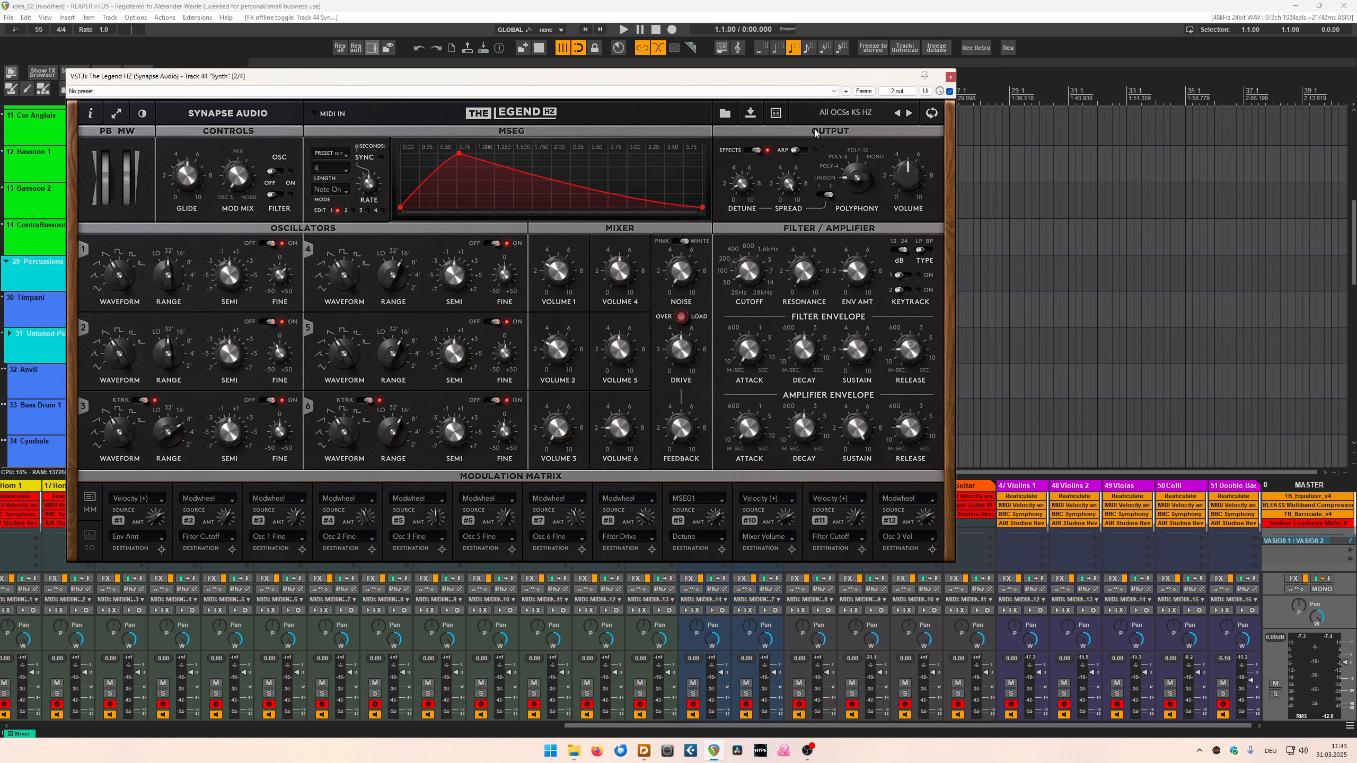
- Browse the Legend HZ Factory preset categories in the synth, and close the plugin window
{"action": "left_click", "coordinate": [825, 113]}
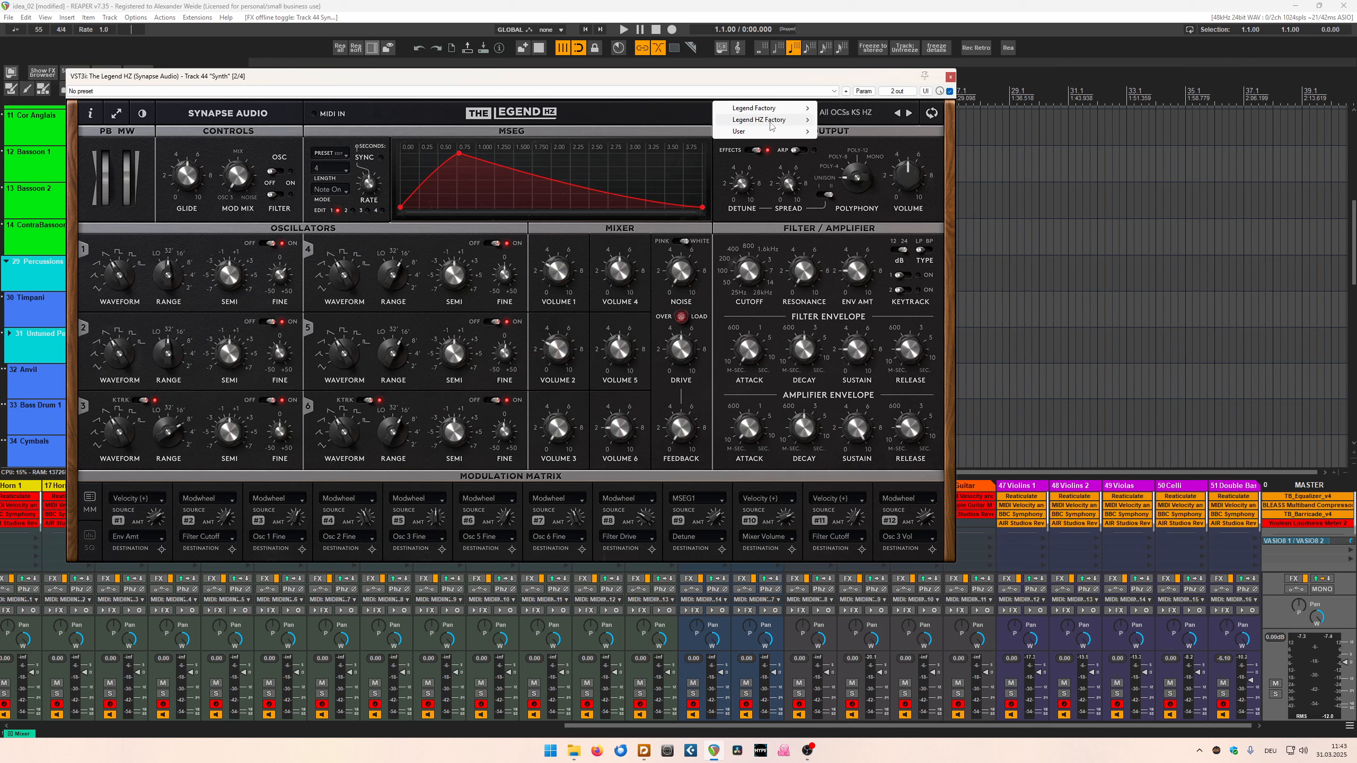
{"action": "mouse_move", "coordinate": [796, 119]}
{"action": "mouse_move", "coordinate": [856, 213]}
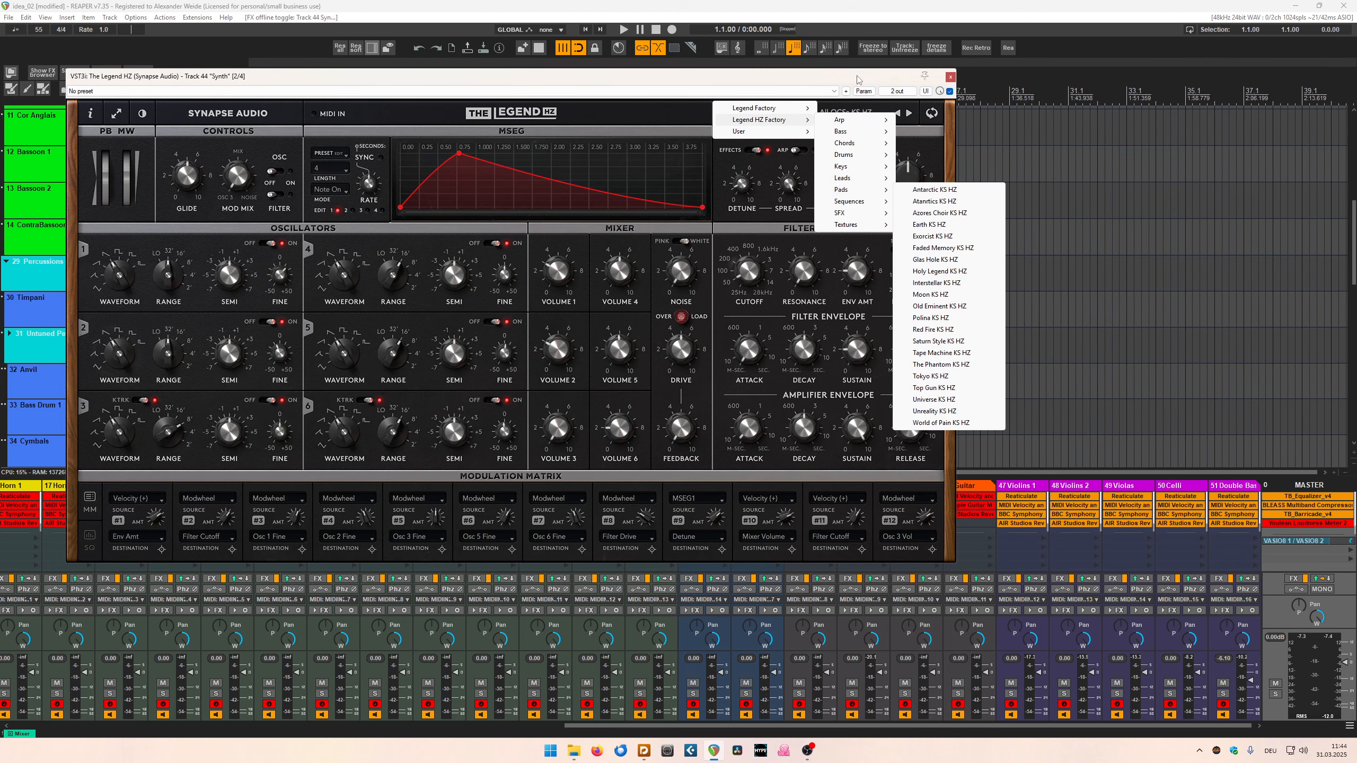
{"action": "left_click", "coordinate": [857, 81]}
{"action": "left_click", "coordinate": [950, 76]}
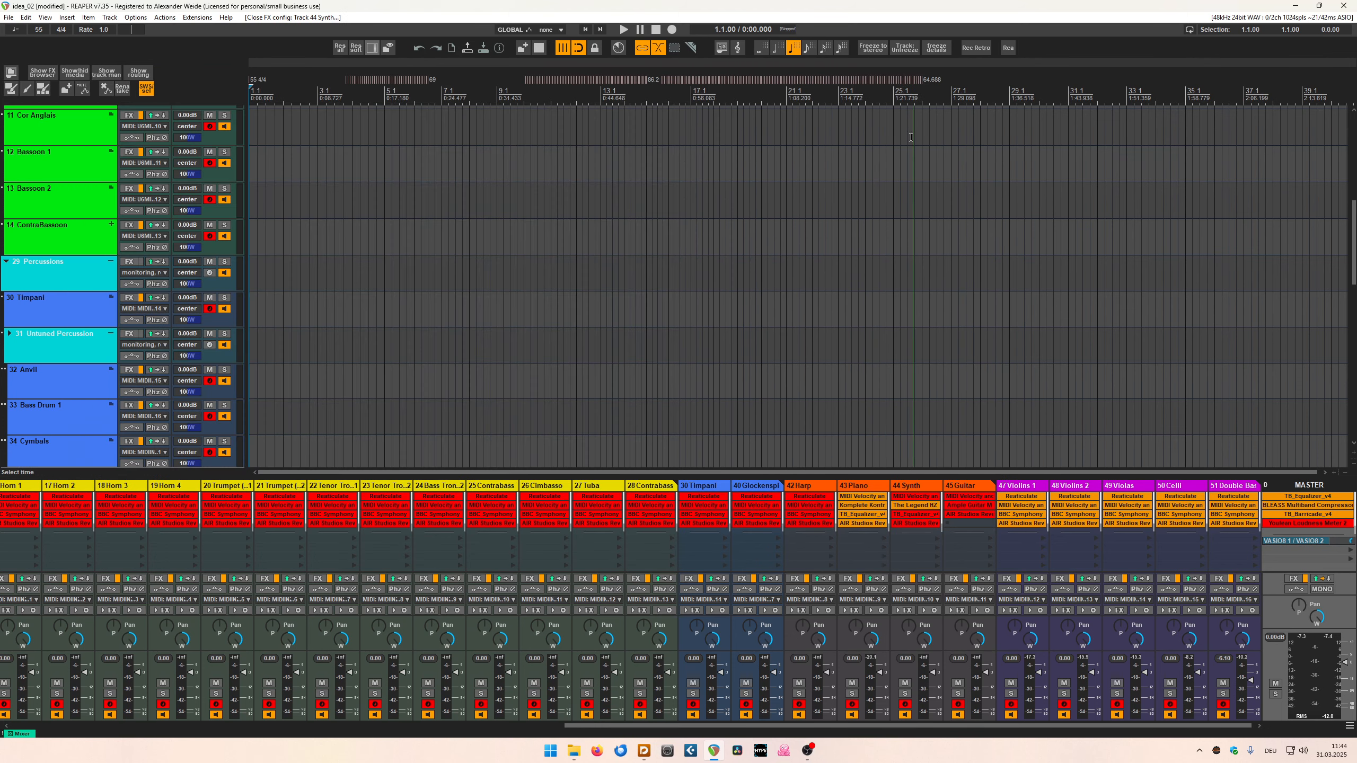
- Bring Ample Guitar M online on the Guitar track, and audition notes on its virtual keyboard
{"action": "left_click", "coordinate": [960, 506], "text": "ctrl+shift"}
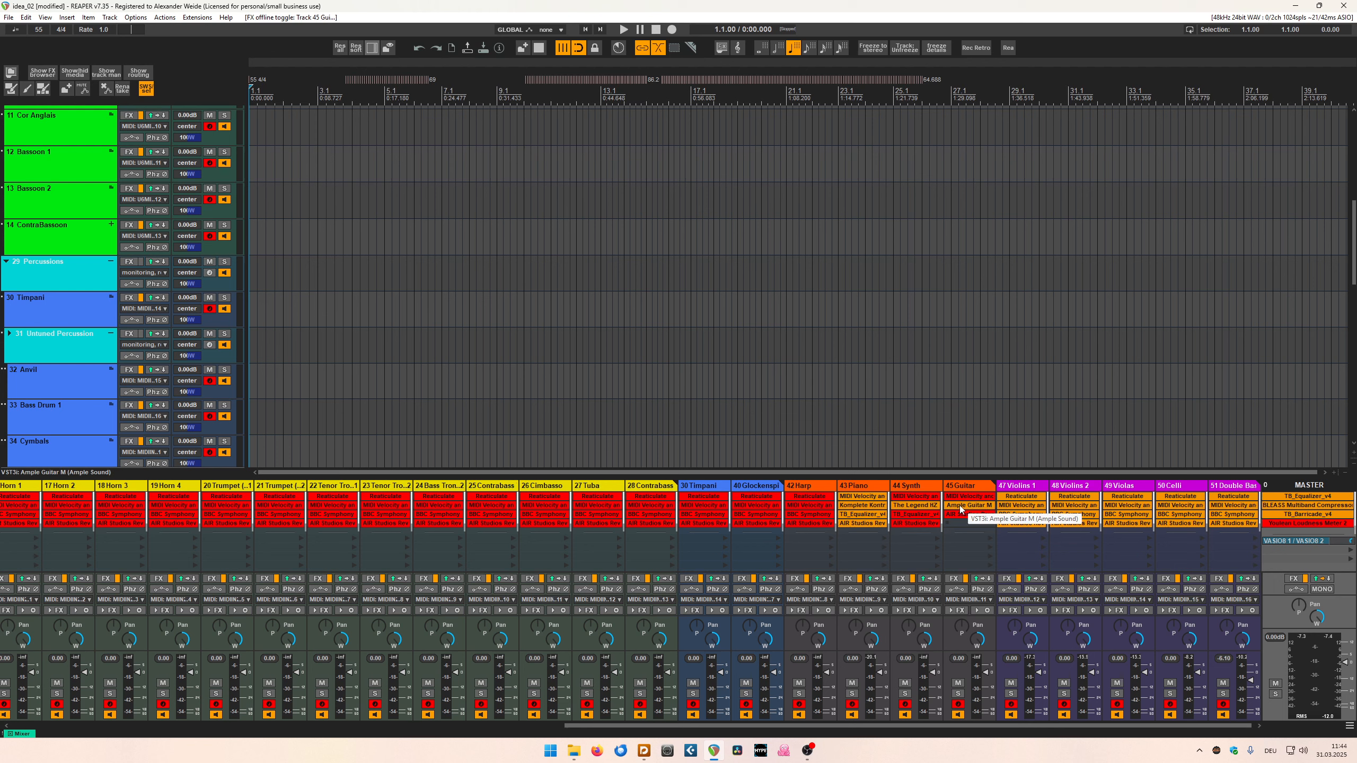
{"action": "left_click", "coordinate": [960, 506]}
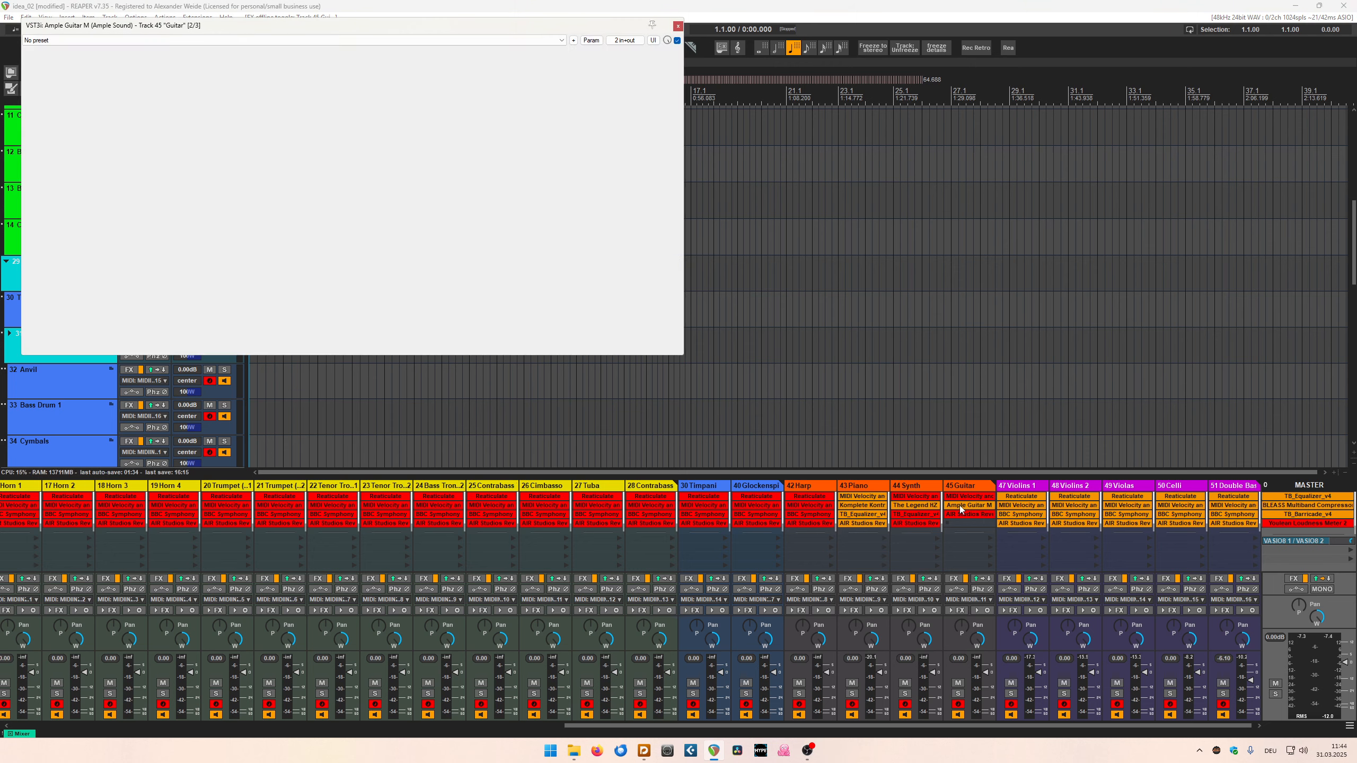
{"action": "left_click_drag", "start_coordinate": [332, 24], "coordinate": [718, 198]}
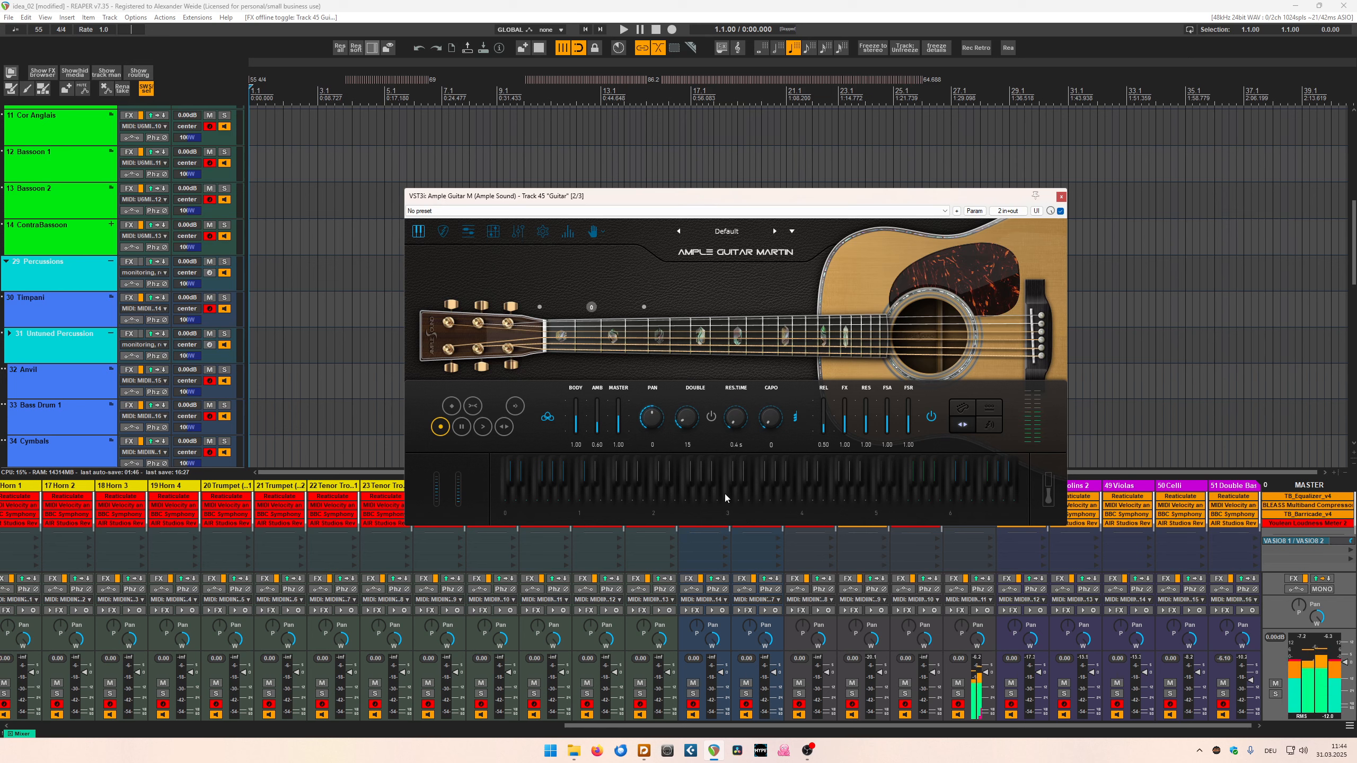
{"action": "left_click_drag", "start_coordinate": [727, 497], "coordinate": [643, 495]}
{"action": "left_click", "coordinate": [1062, 196]}
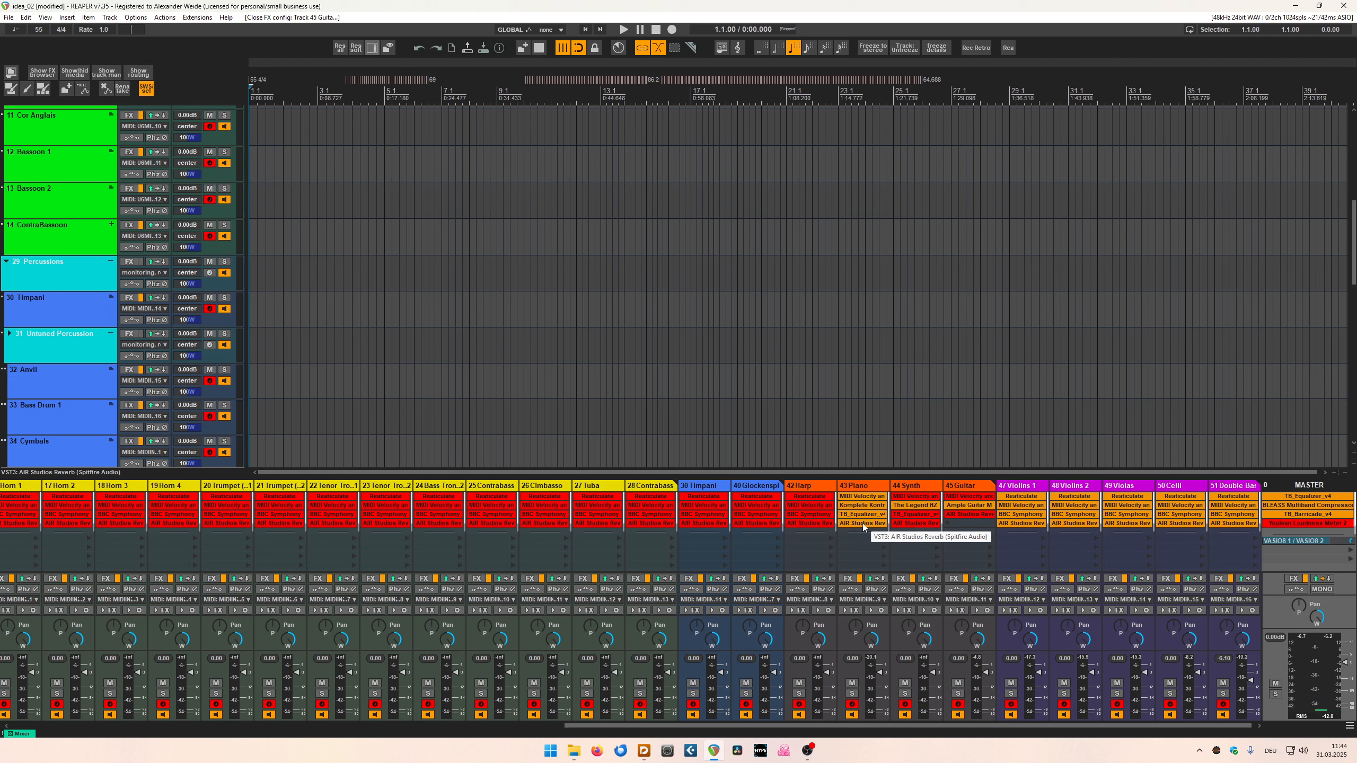
- View the AIR Studios Reverb settings on the Violins 1 track, and return to the woodwind channels in the mixer
{"action": "left_click", "coordinate": [1021, 523]}
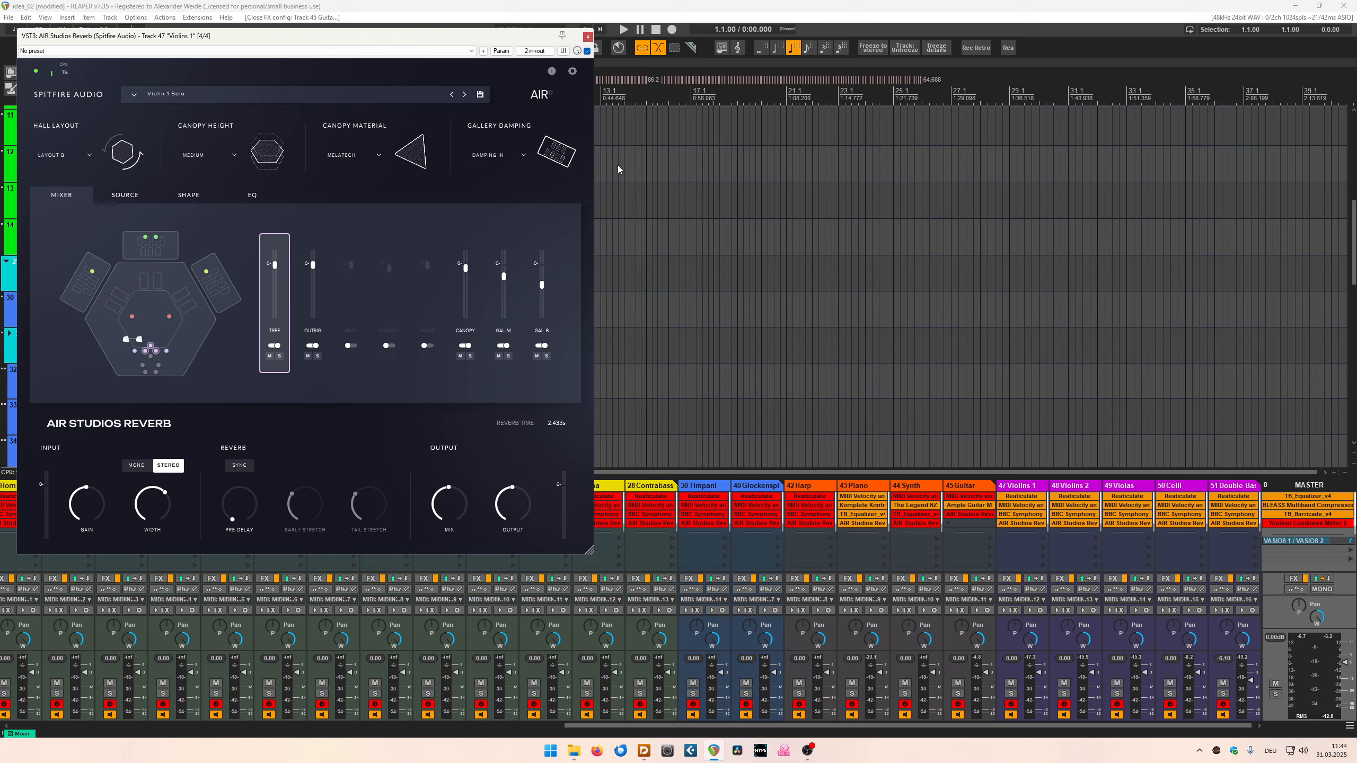
{"action": "left_click", "coordinate": [588, 36]}
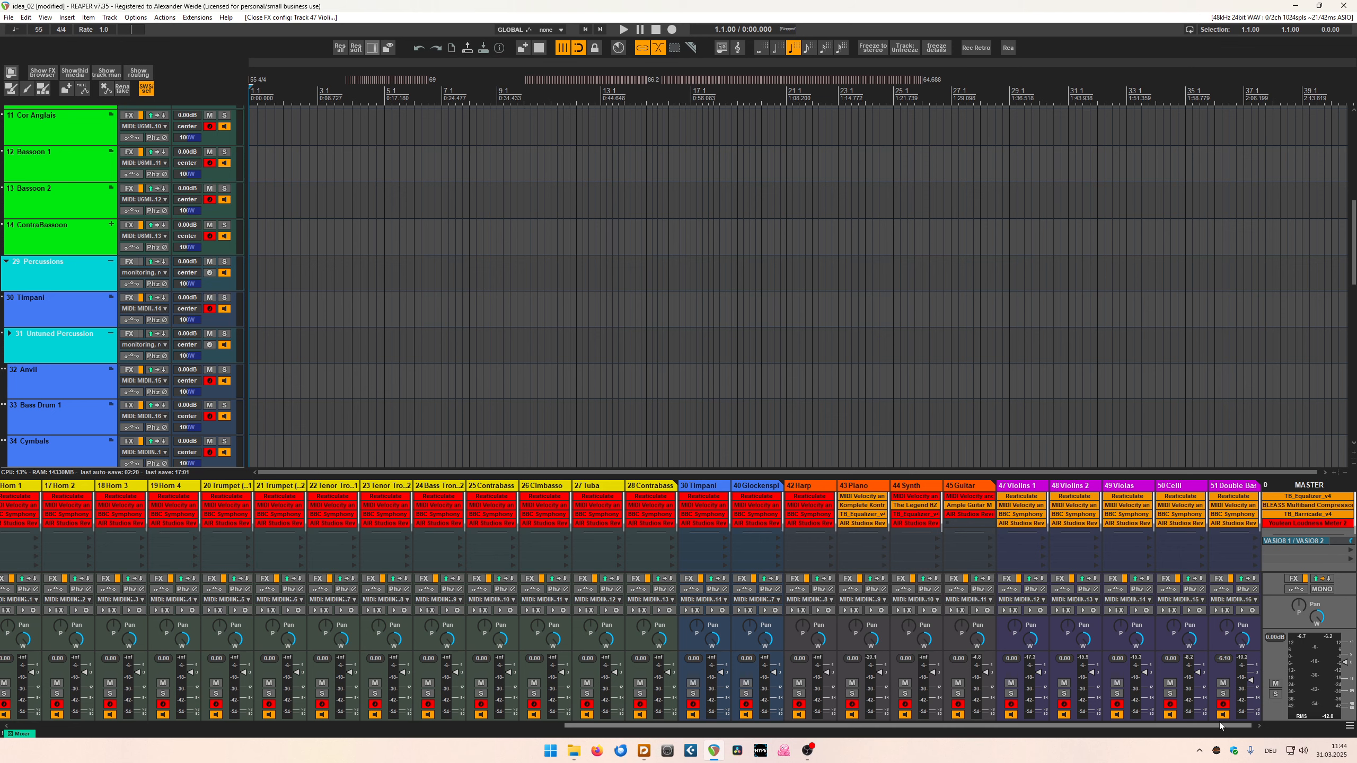
{"action": "left_click_drag", "start_coordinate": [1221, 727], "coordinate": [559, 716]}
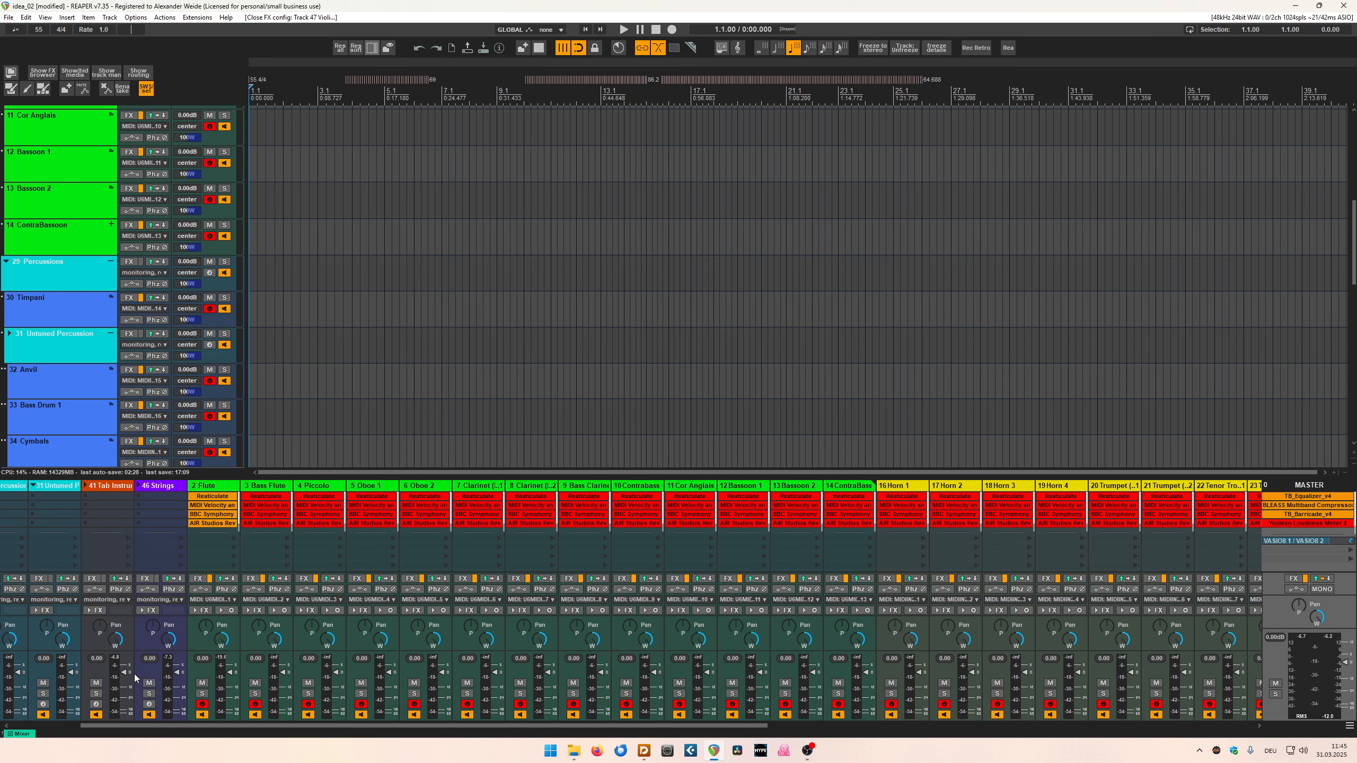
- Switch to Dorico, inspect the linked forte dynamics of the upper strings at bar 10, and return to REAPER
{"action": "left_click", "coordinate": [643, 751]}
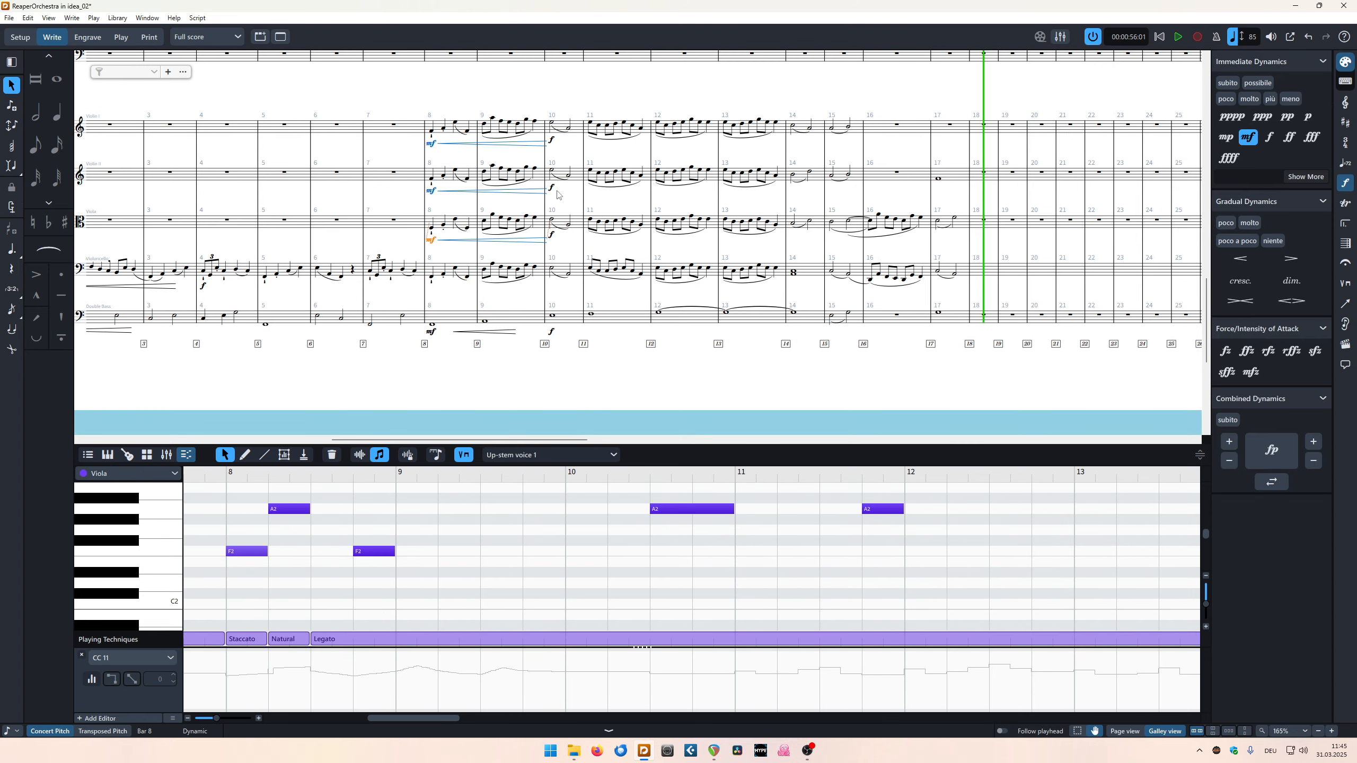
{"action": "left_click", "coordinate": [552, 140]}
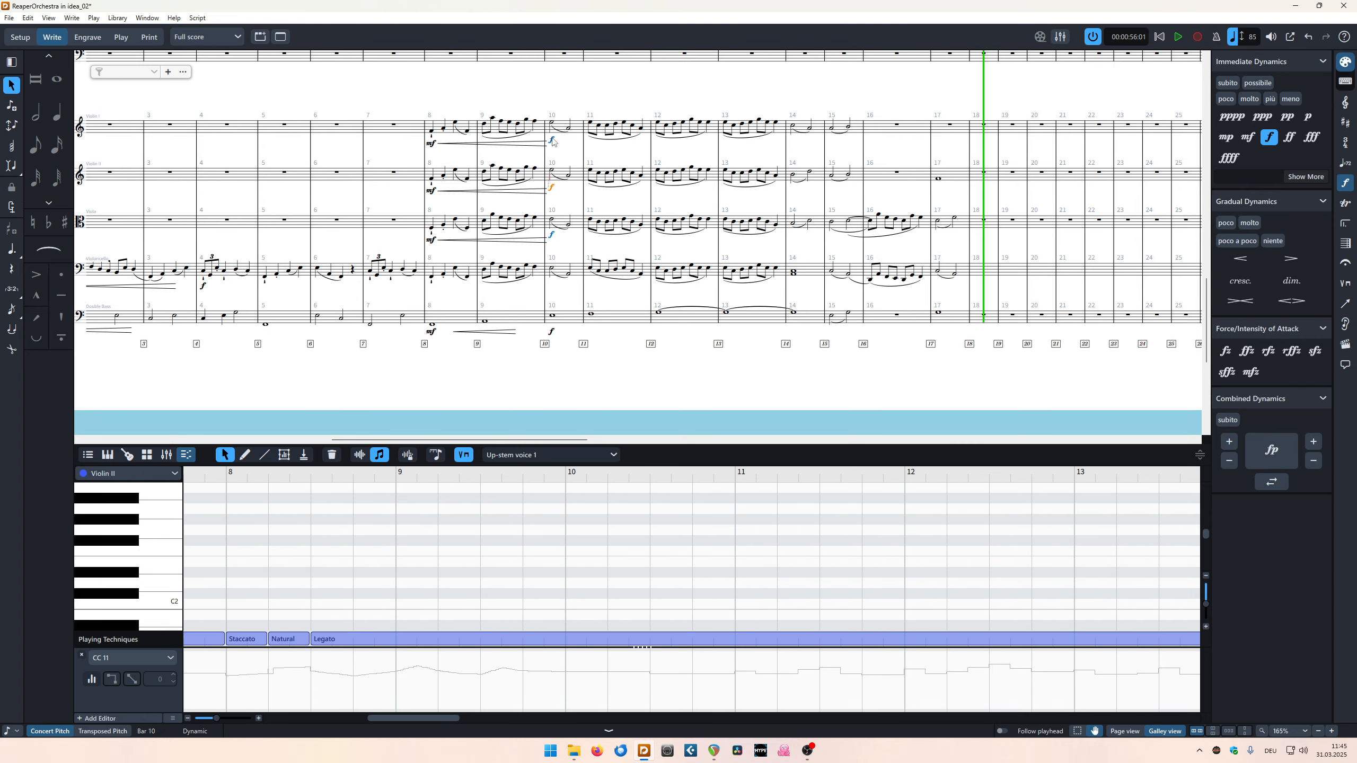
{"action": "left_click", "coordinate": [554, 193]}
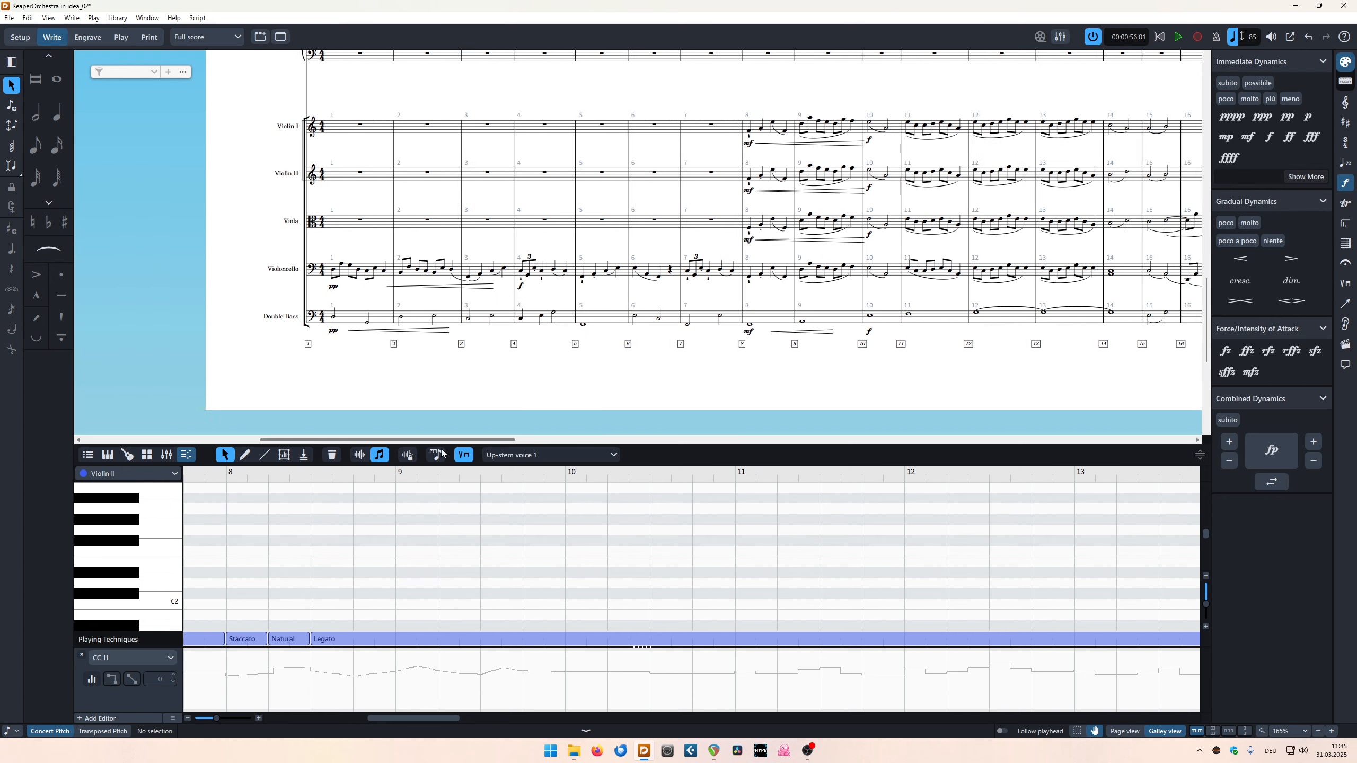
{"action": "left_click", "coordinate": [714, 751]}
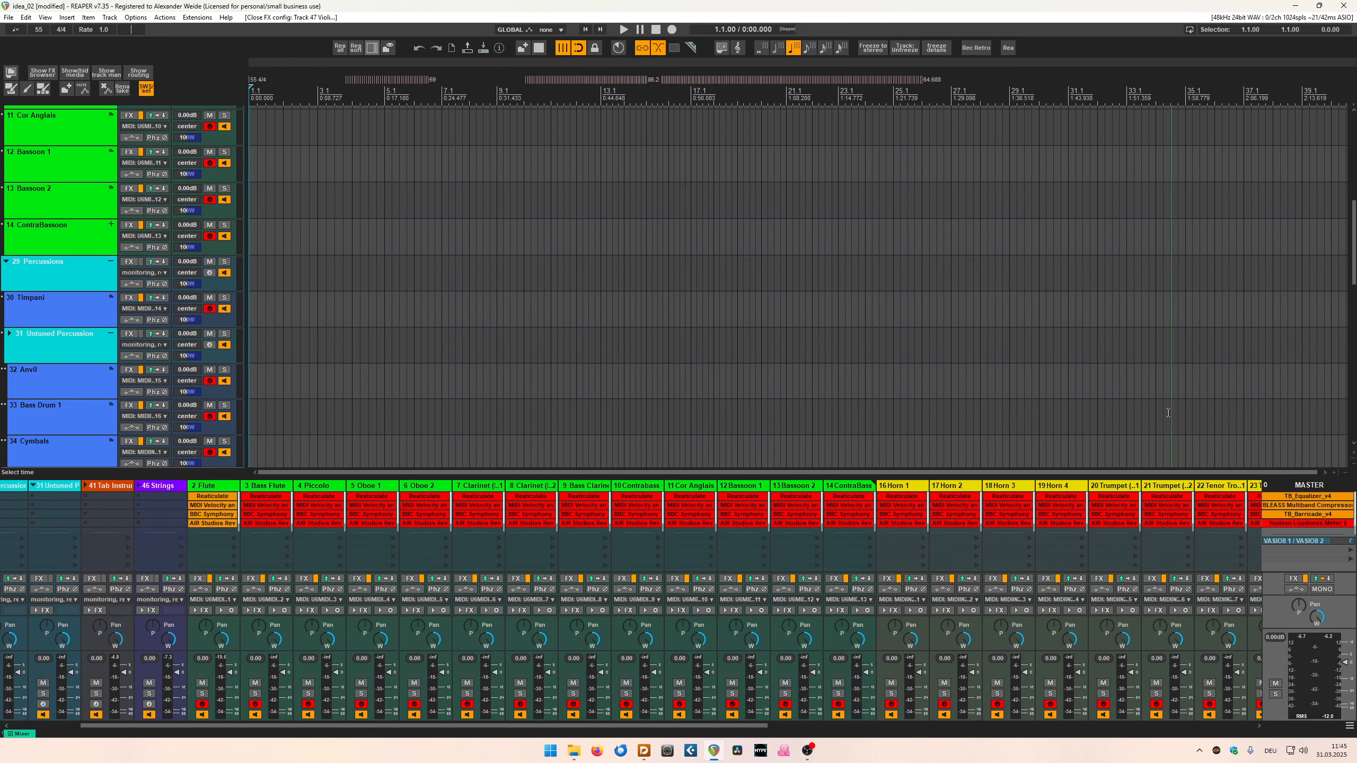